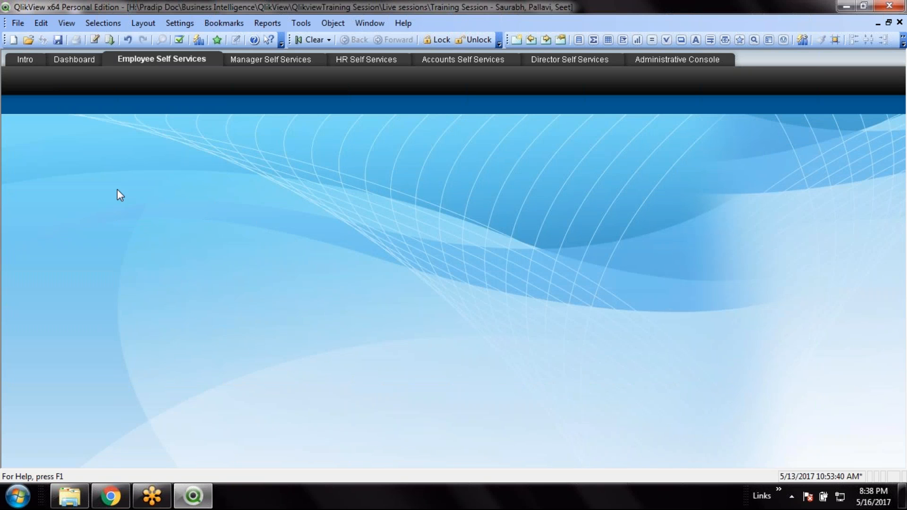
pyautogui.rightClick(105, 147)
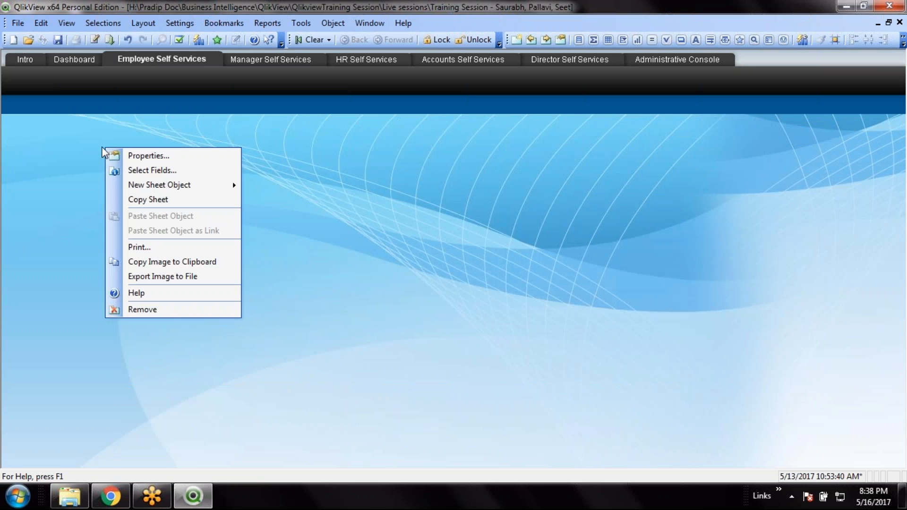
pyautogui.moveTo(157, 189)
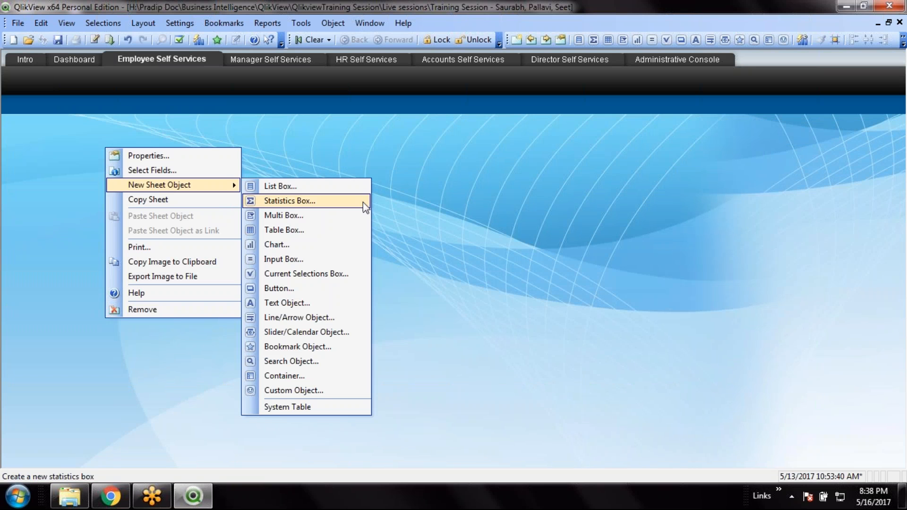
pyautogui.click(319, 245)
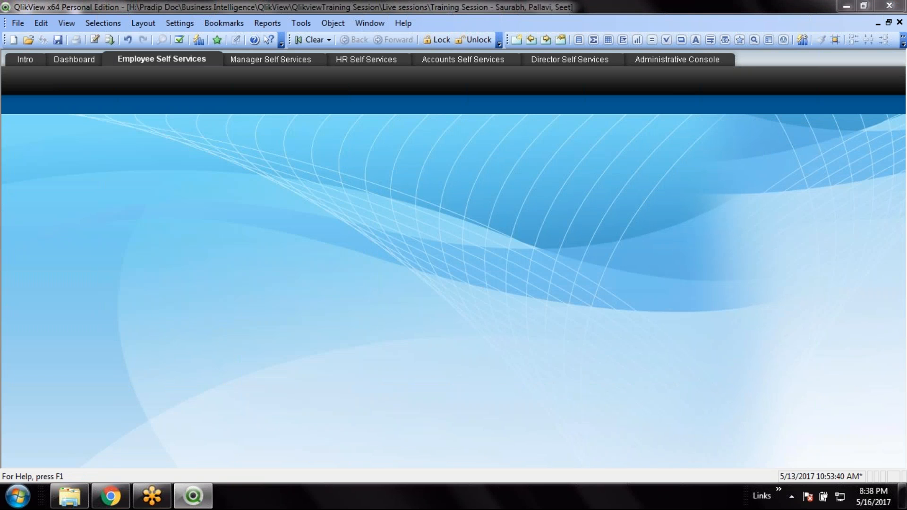
pyautogui.click(393, 190)
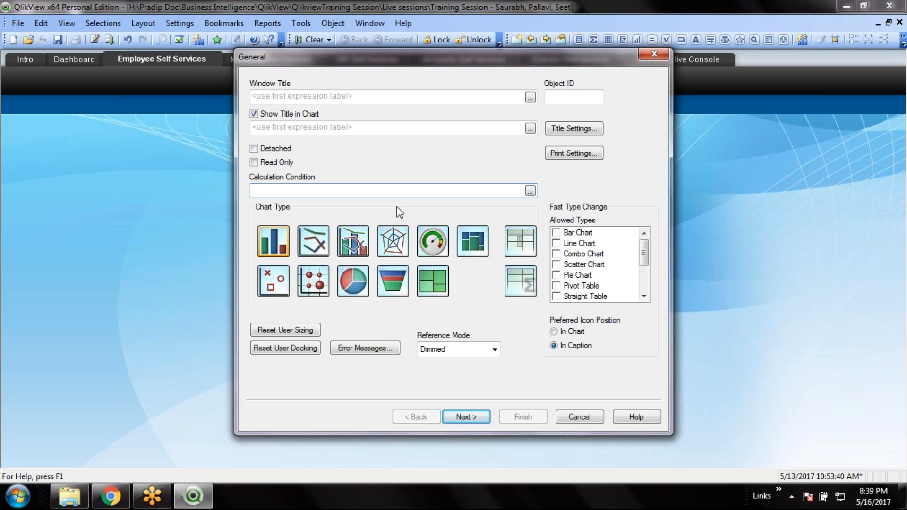
pyautogui.click(574, 417)
# Preview the Tran table's records in the table viewer and examine its date, month, quarter, year, weekday, day and week fields
pyautogui.hotkey('ctrl', 't')
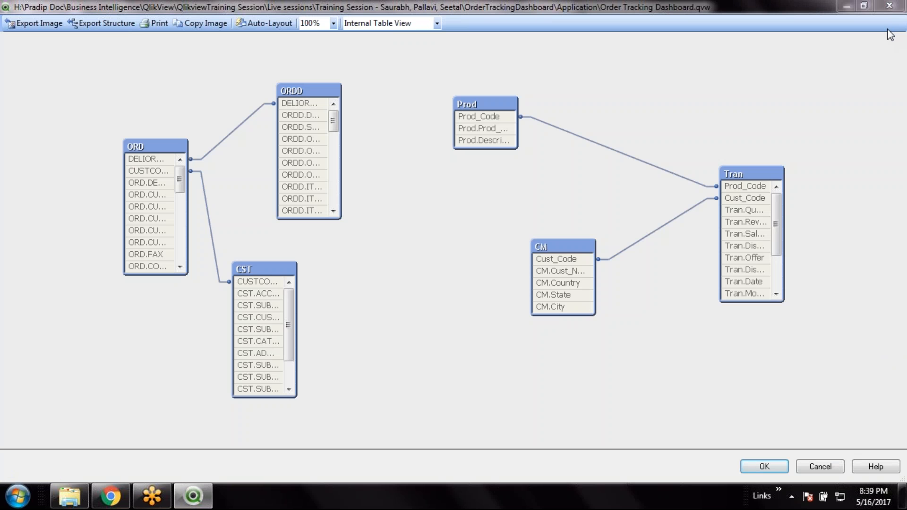
pyautogui.rightClick(738, 170)
pyautogui.click(761, 178)
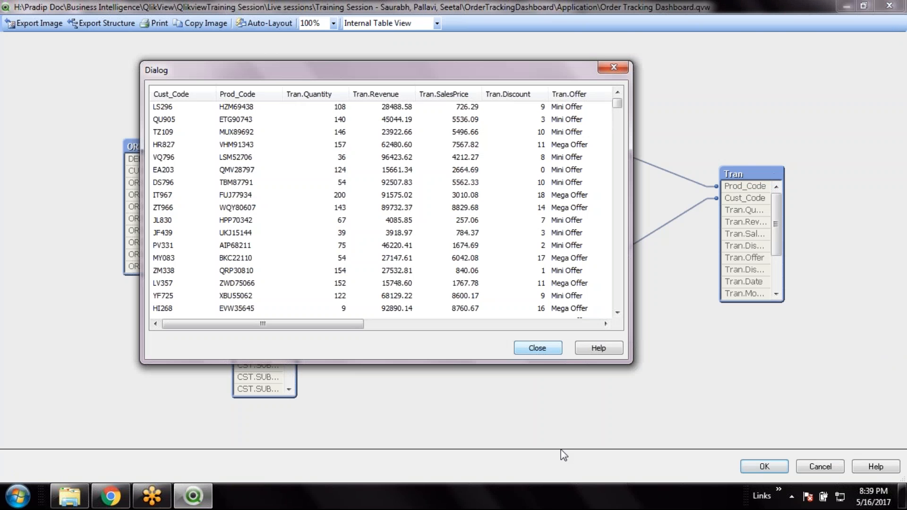
pyautogui.moveTo(317, 324); pyautogui.dragTo(557, 333)
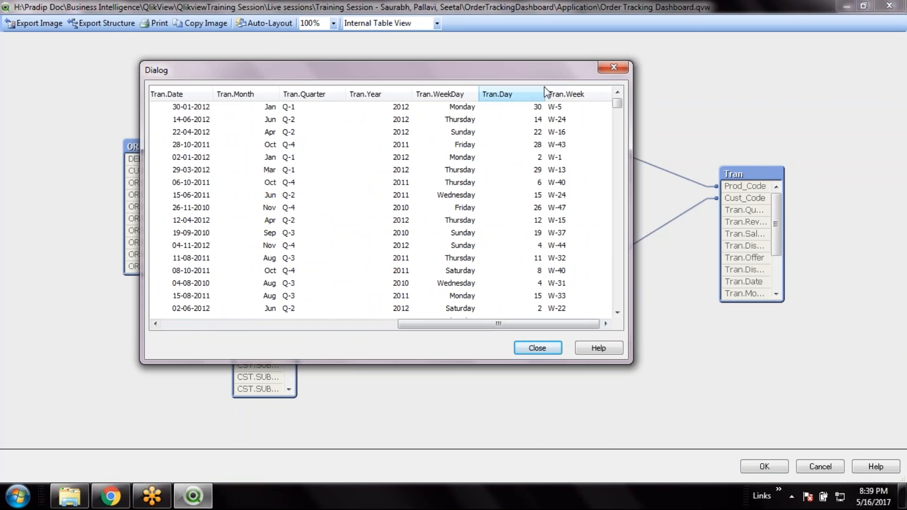
pyautogui.moveTo(545, 323); pyautogui.dragTo(508, 323)
pyautogui.click(263, 99)
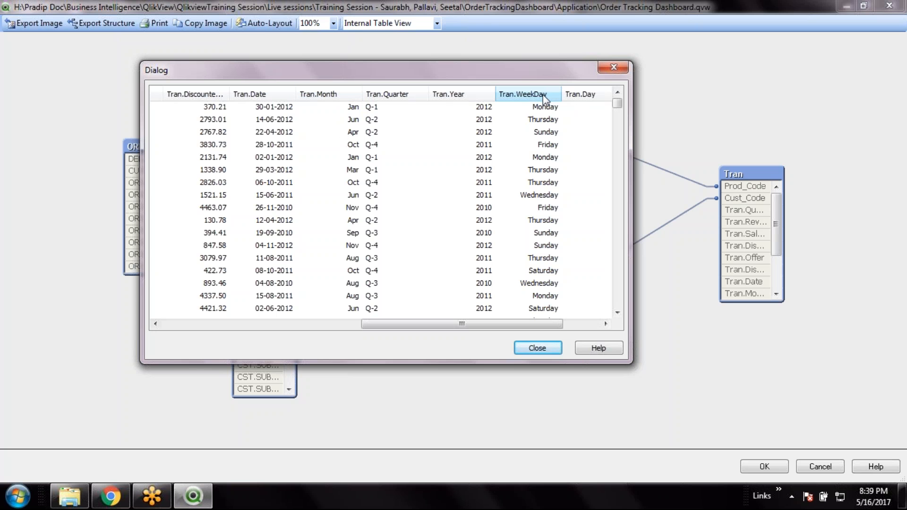
pyautogui.hscroll(2, 522, 322)
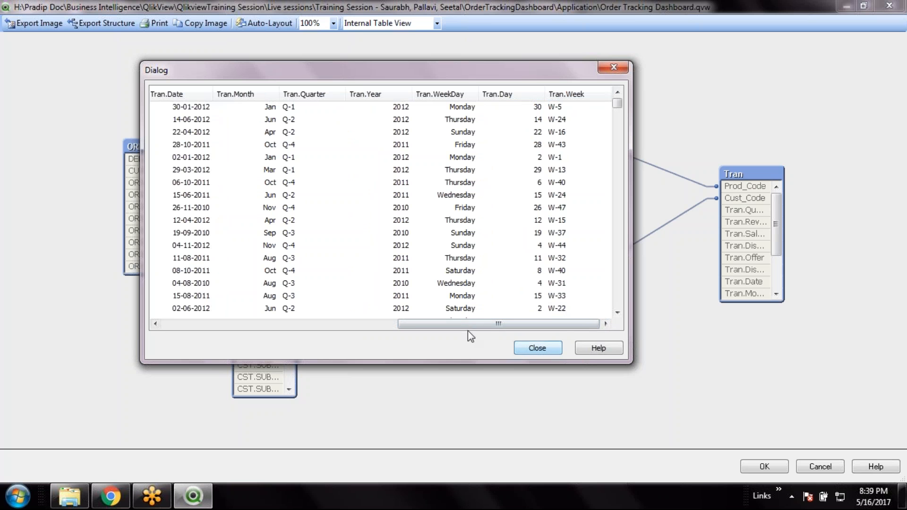
pyautogui.moveTo(469, 331); pyautogui.dragTo(494, 325)
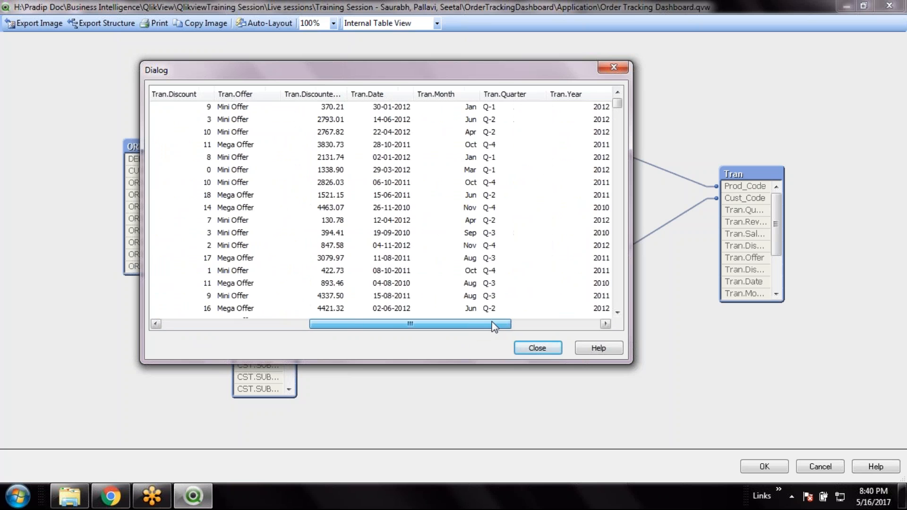
pyautogui.click(537, 348)
pyautogui.click(761, 468)
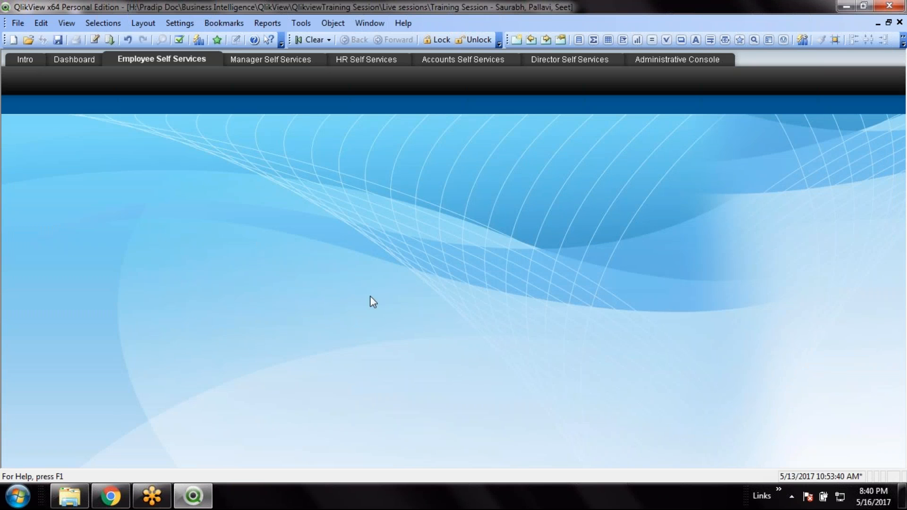
# Start a new chart on the Employee Self Services sheet with the default bar type and proceed to its dimension settings
pyautogui.rightClick(123, 154)
pyautogui.moveTo(191, 195)
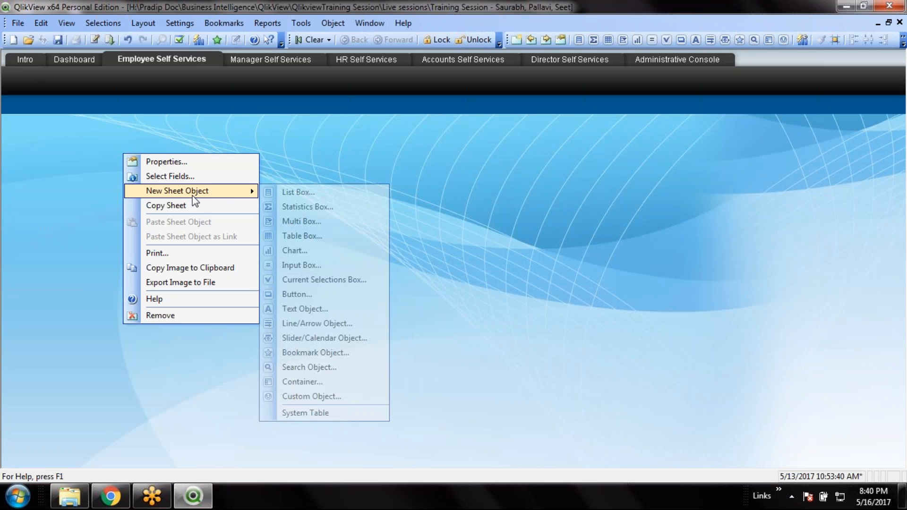
pyautogui.click(288, 251)
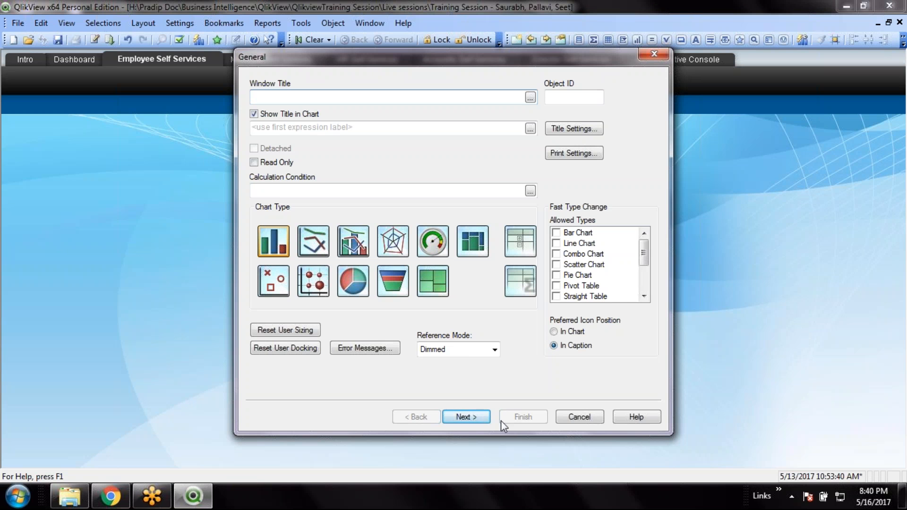
pyautogui.click(467, 417)
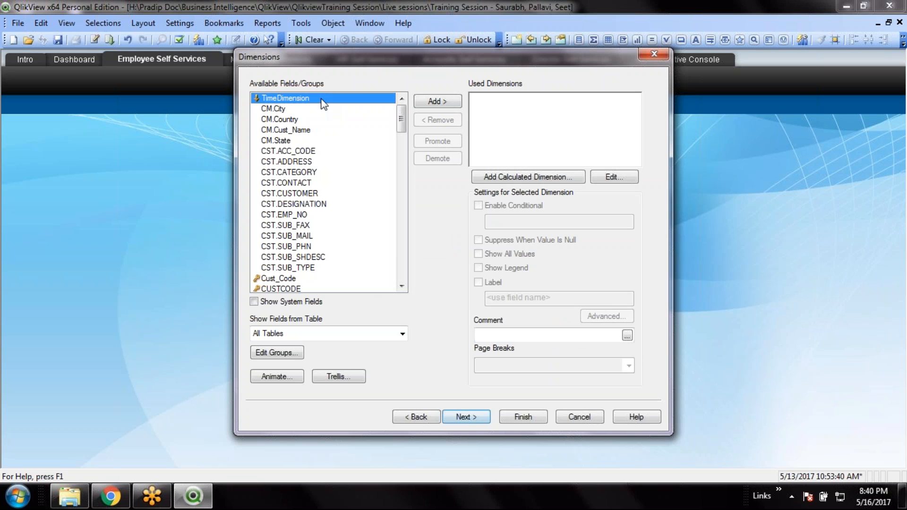
# Look through the available fields and groups for the chart's dimensions, down to the Tran fields
pyautogui.click(306, 130)
pyautogui.click(293, 172)
pyautogui.scroll(-1, 307, 205)
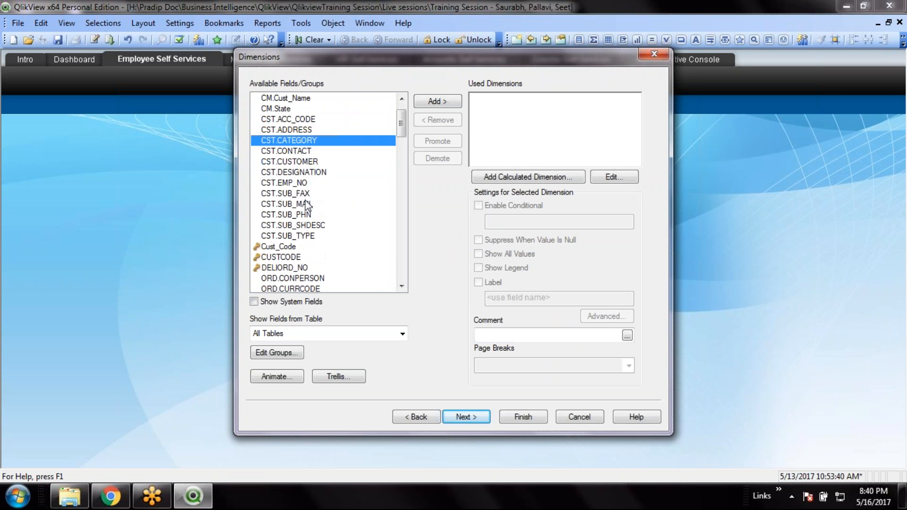
pyautogui.scroll(1, 307, 205)
pyautogui.scroll(-1, 307, 206)
pyautogui.click(306, 166)
pyautogui.scroll(-5, 302, 200)
pyautogui.scroll(-2, 311, 236)
pyautogui.click(304, 226)
pyautogui.click(303, 194)
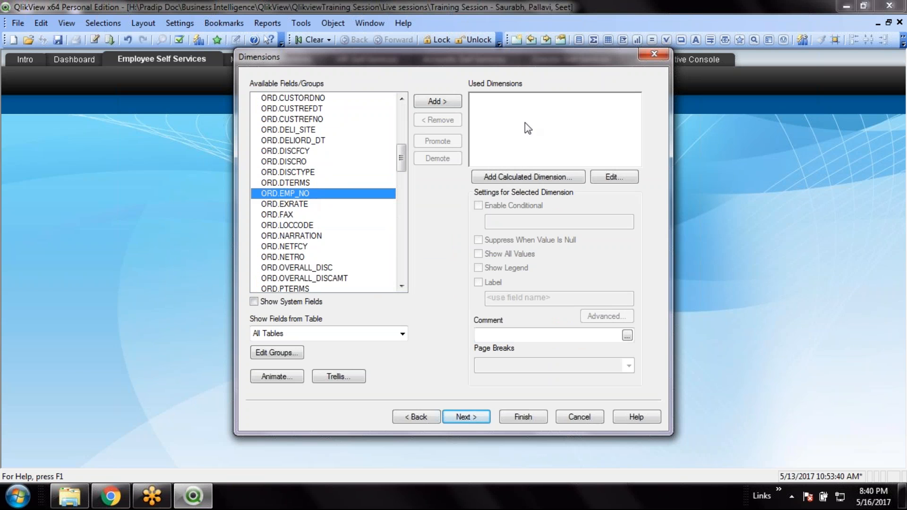
pyautogui.moveTo(402, 165); pyautogui.dragTo(401, 270)
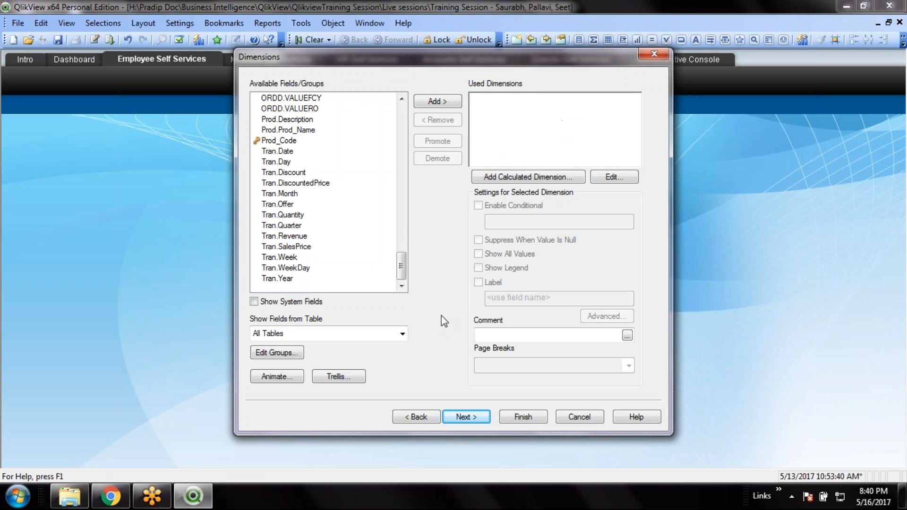
# Delete the existing TimeDimension group from the document's groups
pyautogui.click(285, 358)
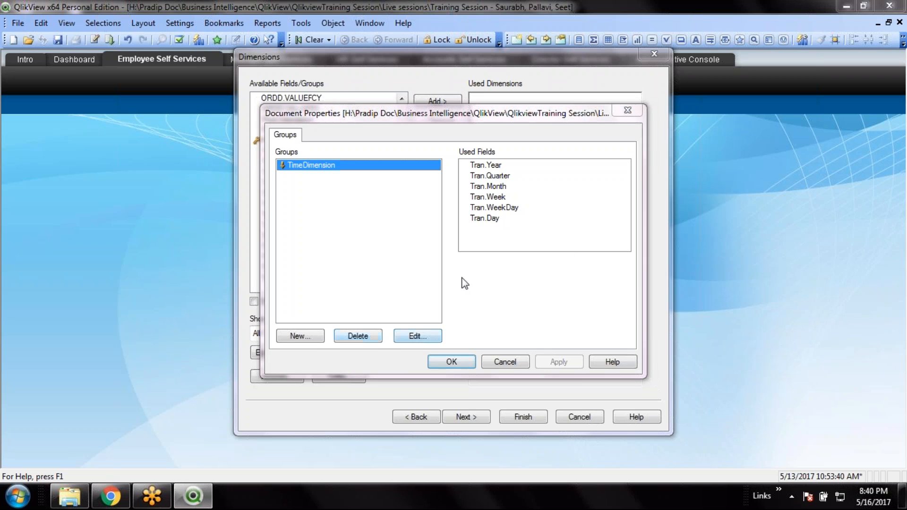
pyautogui.click(466, 277)
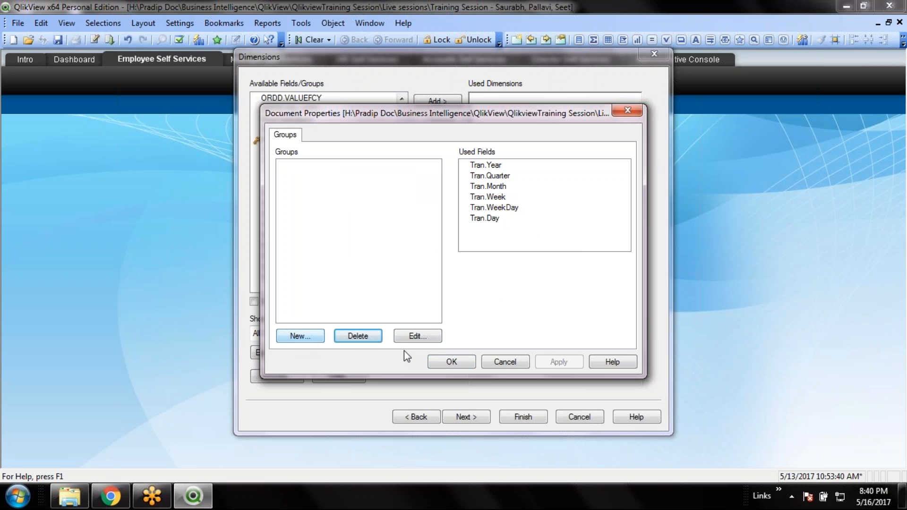
pyautogui.click(520, 362)
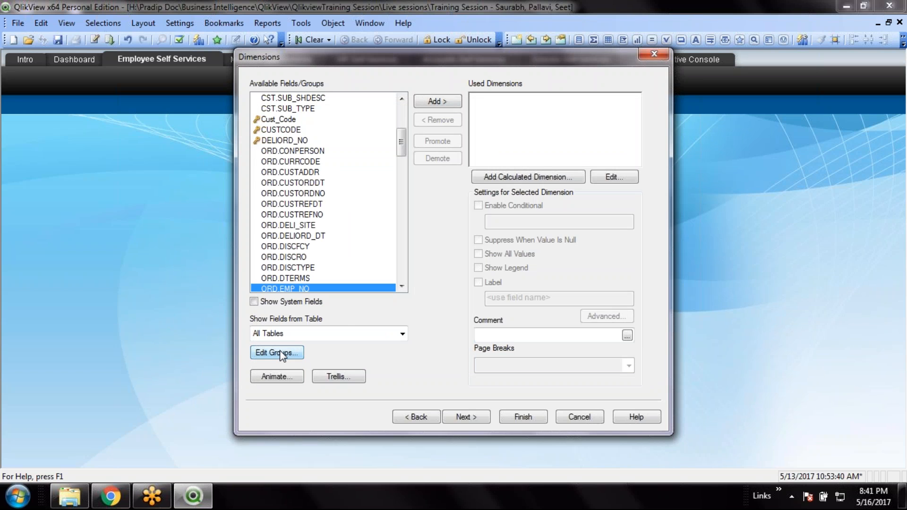
# Create a new drill-down group named TimeDimension
pyautogui.click(282, 356)
pyautogui.click(301, 336)
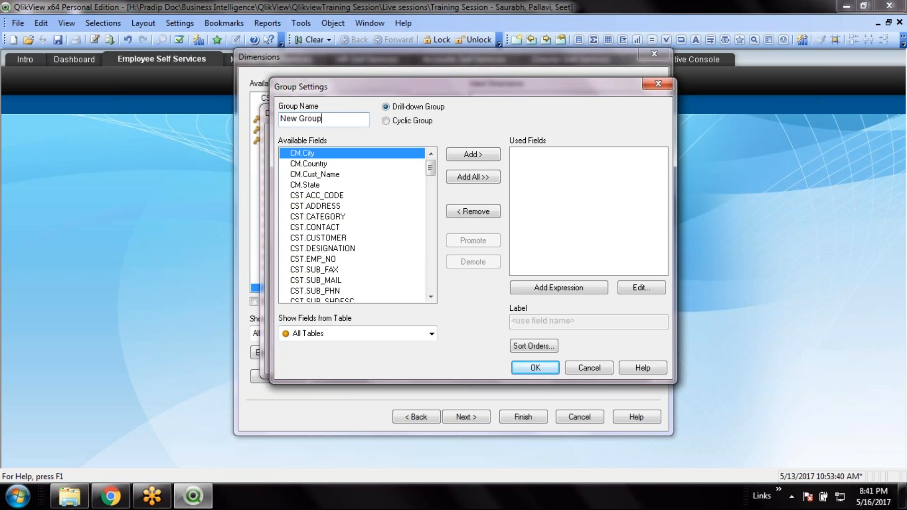
pyautogui.hotkey('shift', 'Home')
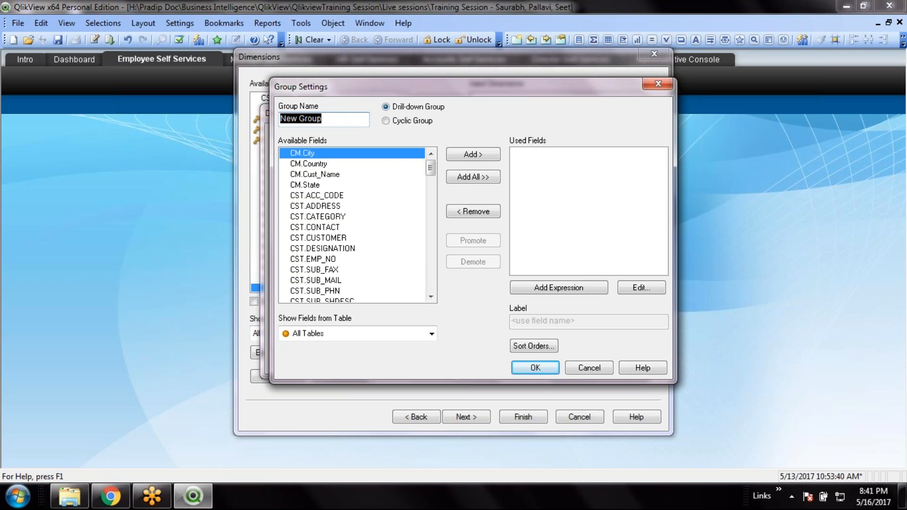
pyautogui.write('Time')
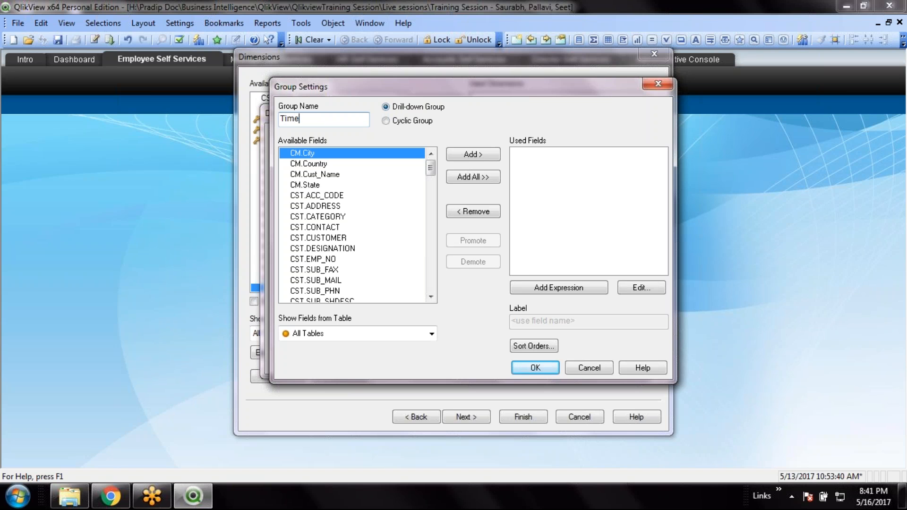
pyautogui.write('Dimension')
# Limit the group's available fields to the Tran table and add Tran.Year, Tran.Quarter and Tran.Month in that order
pyautogui.click(428, 333)
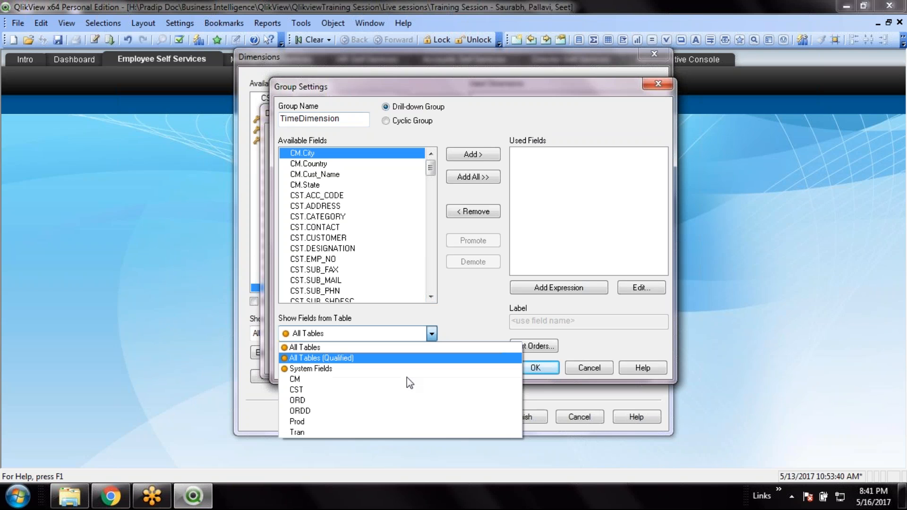
pyautogui.click(321, 429)
pyautogui.moveTo(429, 189)
pyautogui.mouseDown()
pyautogui.moveTo(429, 208)
pyautogui.moveTo(430, 173)
pyautogui.moveTo(430, 204)
pyautogui.mouseUp()
pyautogui.click(312, 291)
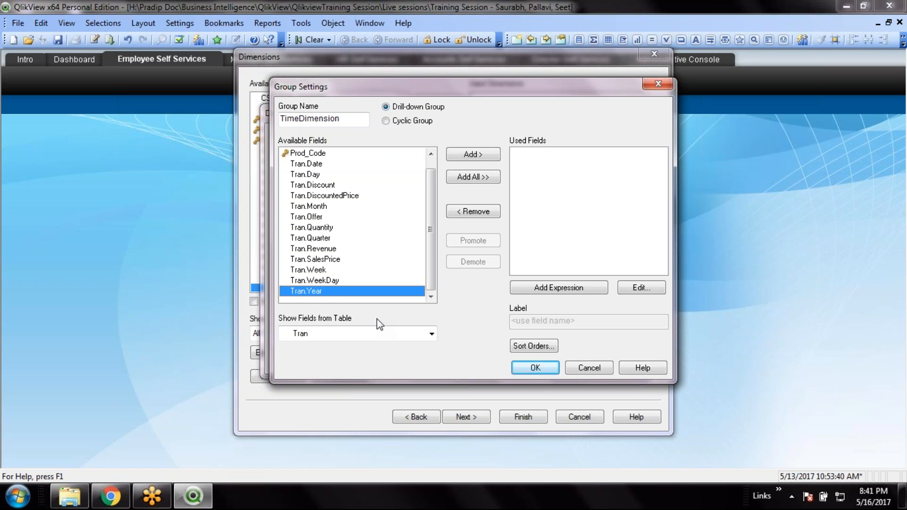
pyautogui.click(484, 156)
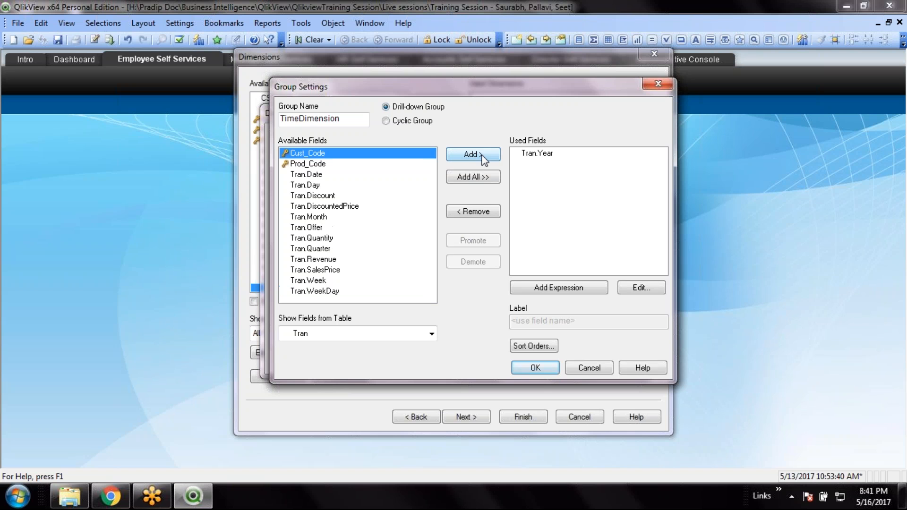
pyautogui.click(315, 250)
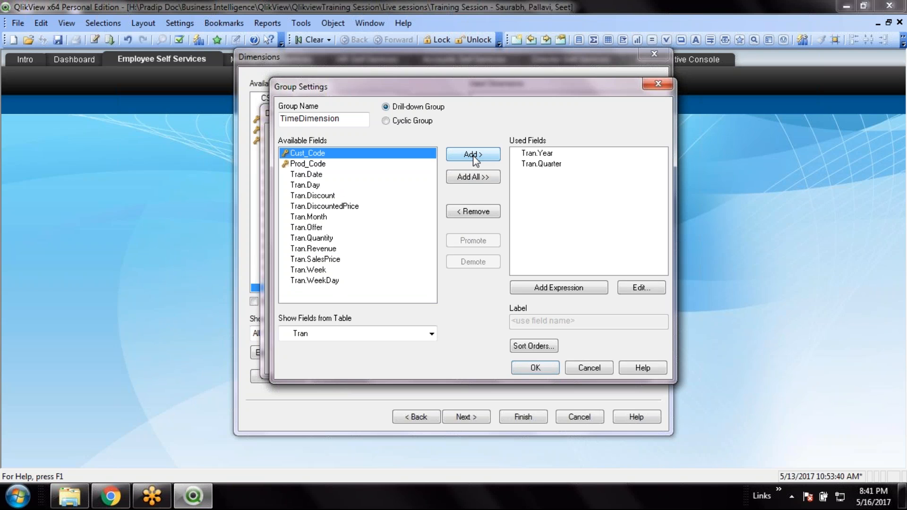
pyautogui.click(325, 218)
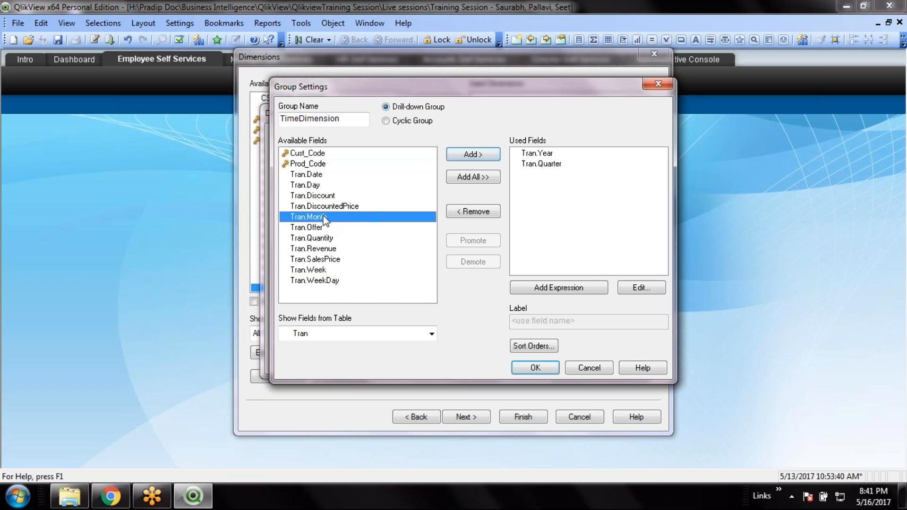
pyautogui.click(461, 156)
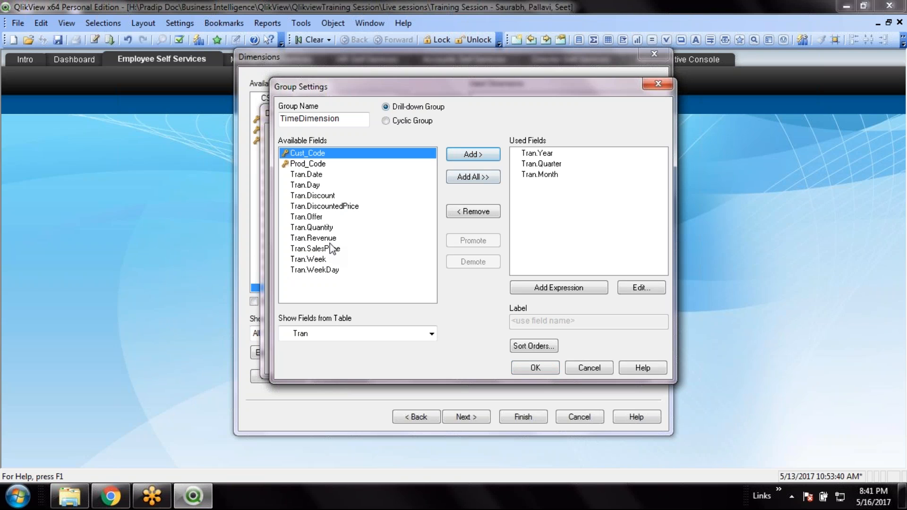
# Add Tran.Week, Tran.WeekDay and Tran.Day to the end of the TimeDimension group's used fields
pyautogui.click(318, 259)
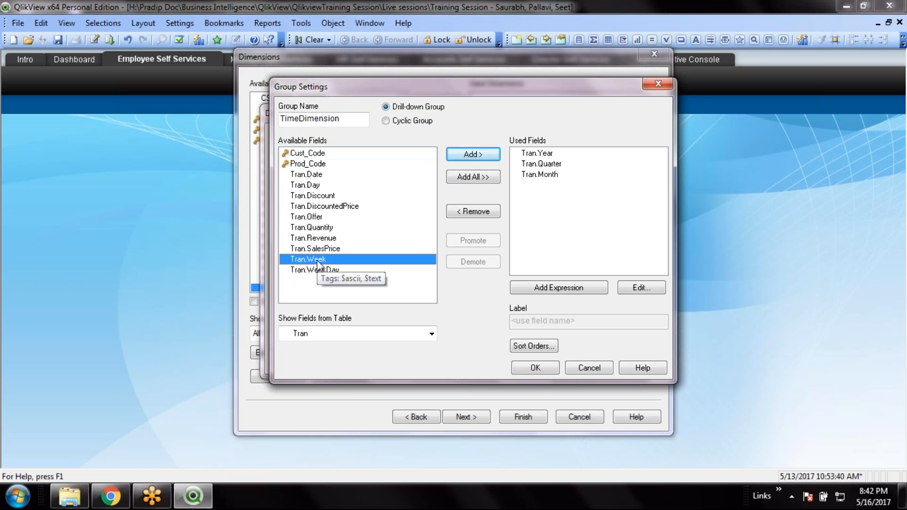
pyautogui.click(490, 158)
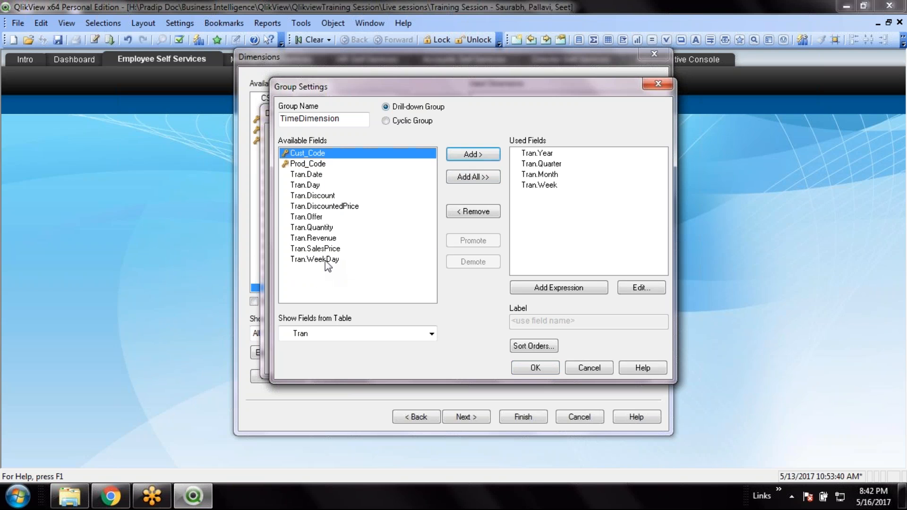
pyautogui.click(325, 260)
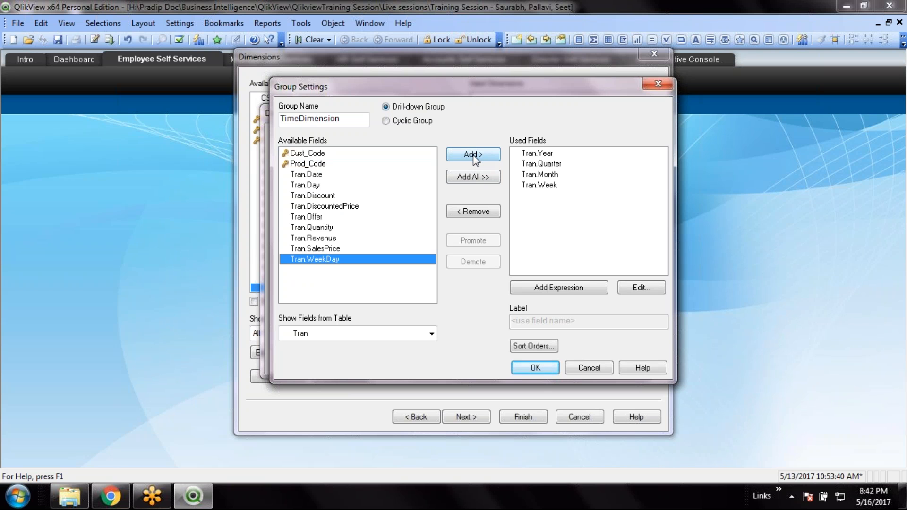
pyautogui.click(474, 156)
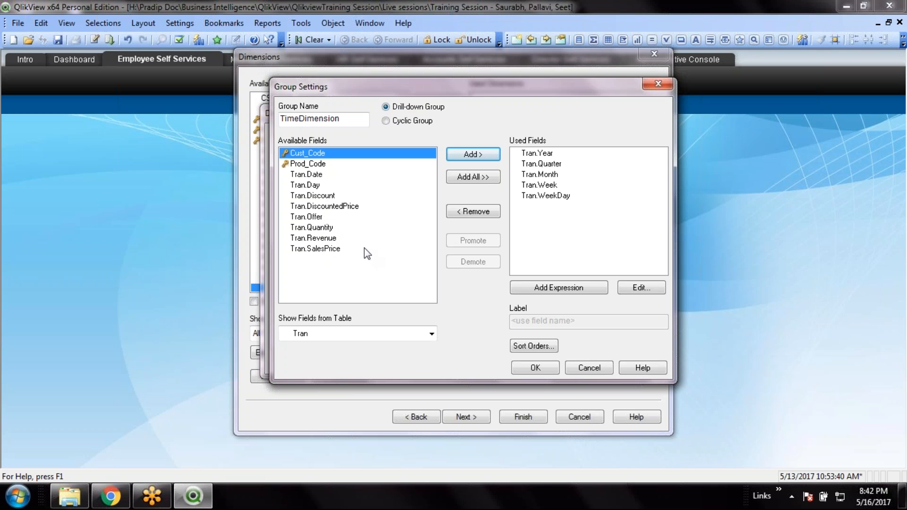
pyautogui.click(316, 186)
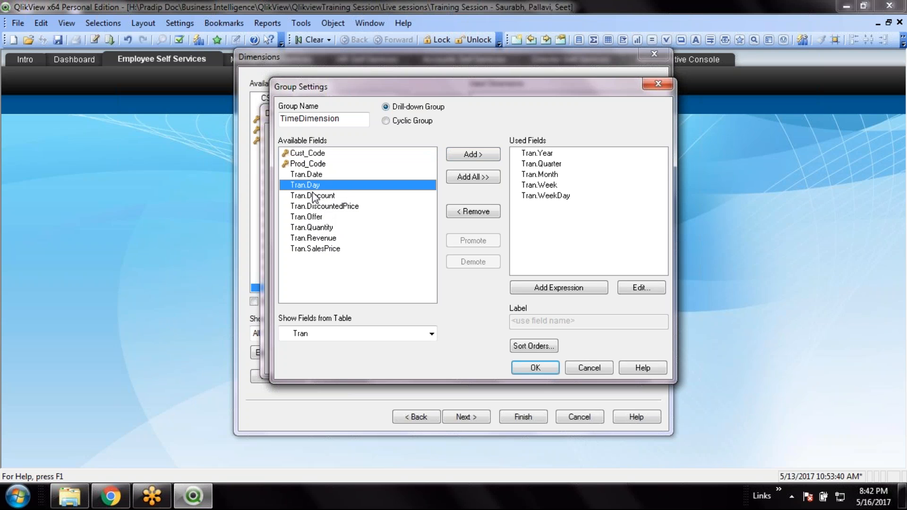
pyautogui.click(481, 162)
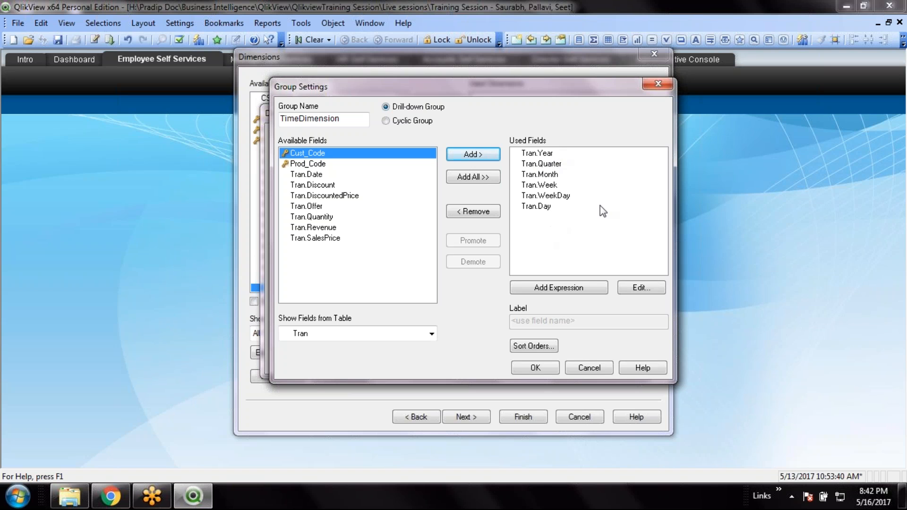
# Label the group's used fields Tran.Year, Tran.Quarter and Tran.Month as Year, Quarter and Month respectively
pyautogui.click(561, 155)
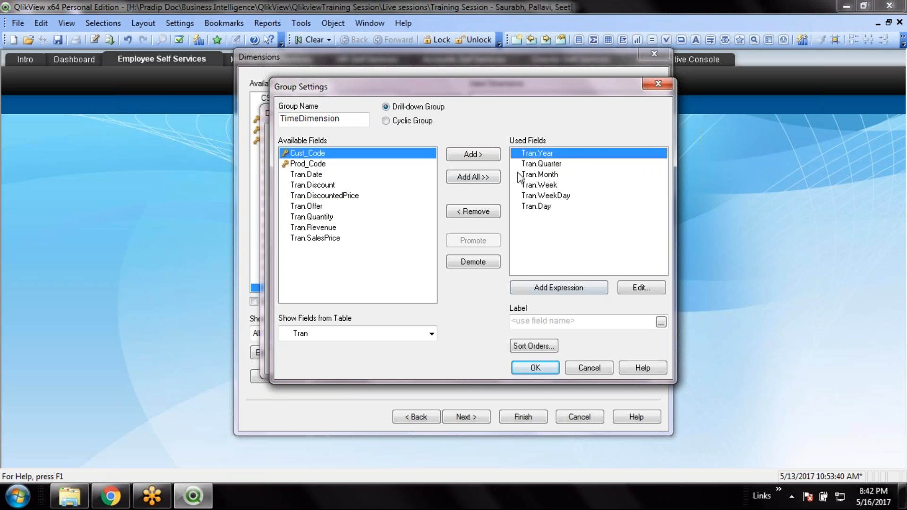
pyautogui.click(543, 322)
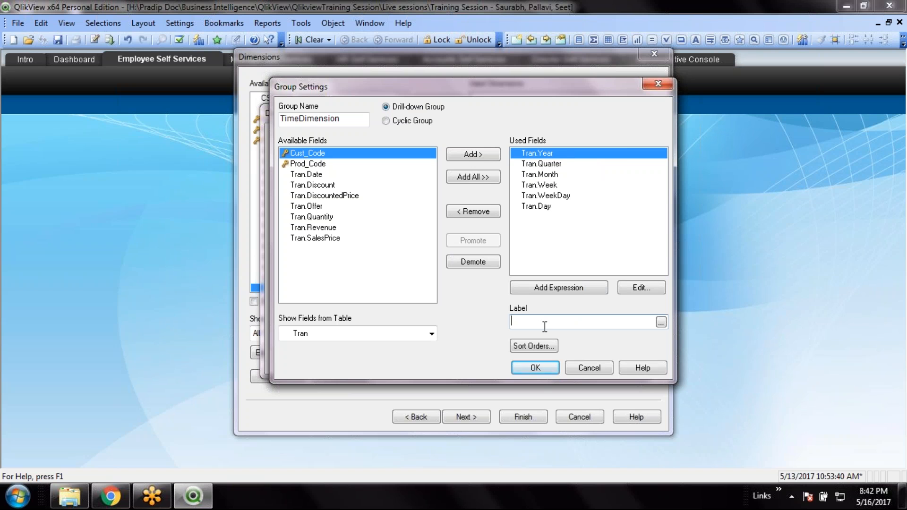
pyautogui.write('Year')
pyautogui.click(544, 164)
pyautogui.click(556, 320)
pyautogui.write('Quarter')
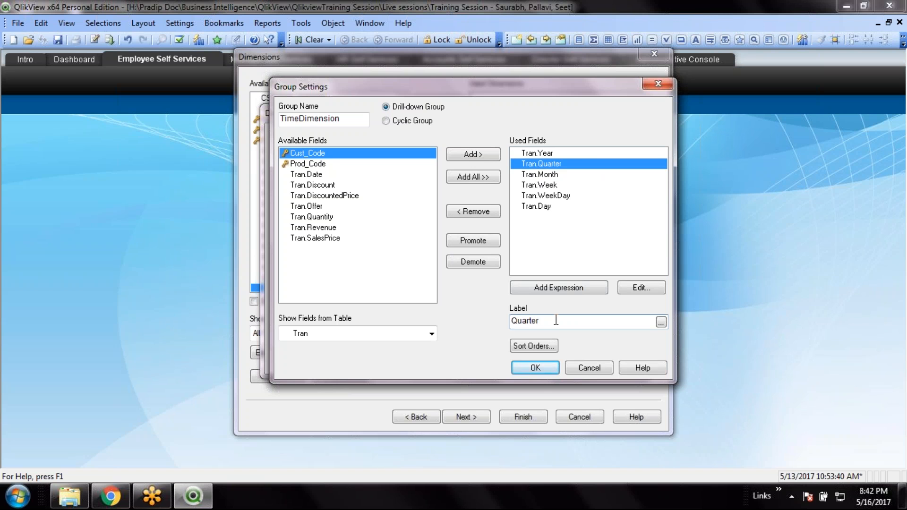
pyautogui.click(544, 174)
pyautogui.click(543, 321)
pyautogui.write('Month')
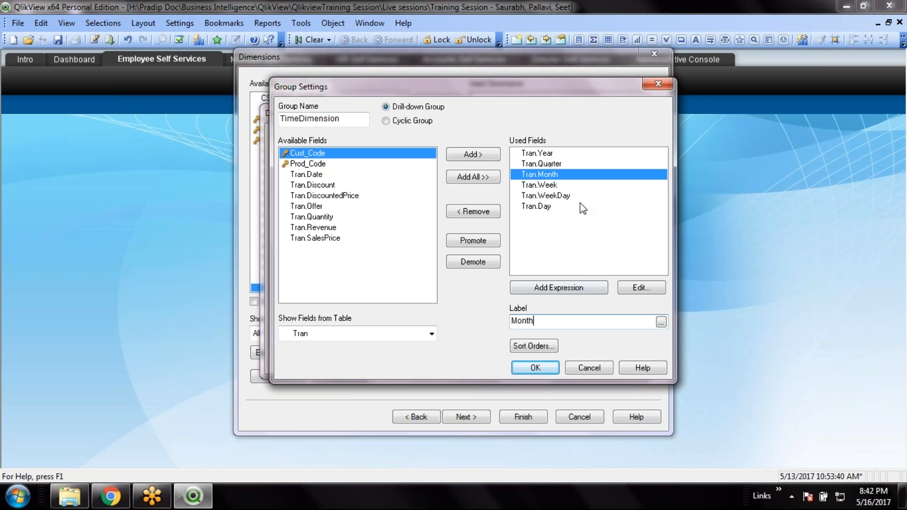
# Label the used field Tran.Week as Week, Tran.WeekDay as WekkDay and Tran.Day as Day
pyautogui.click(563, 185)
pyautogui.click(543, 321)
pyautogui.write('Week')
pyautogui.click(570, 197)
pyautogui.click(562, 321)
pyautogui.write('Wekk')
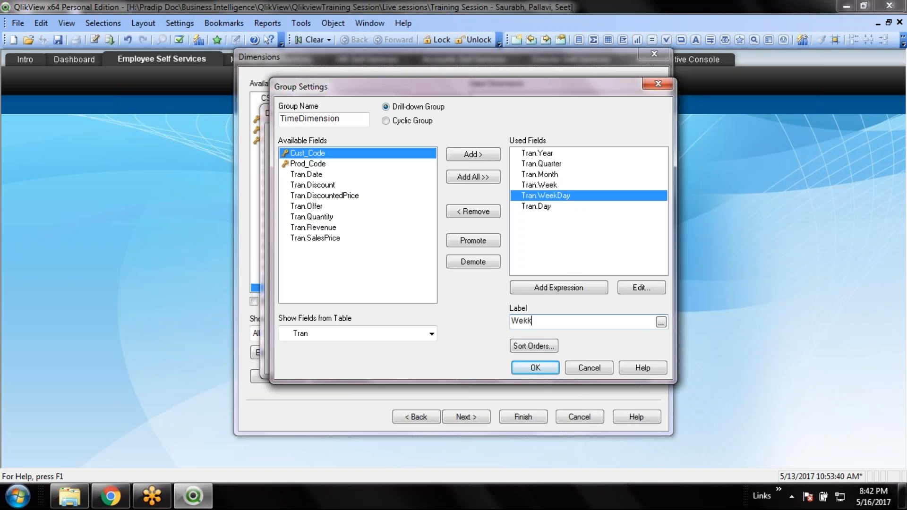
pyautogui.write('Day')
pyautogui.click(558, 208)
pyautogui.click(543, 322)
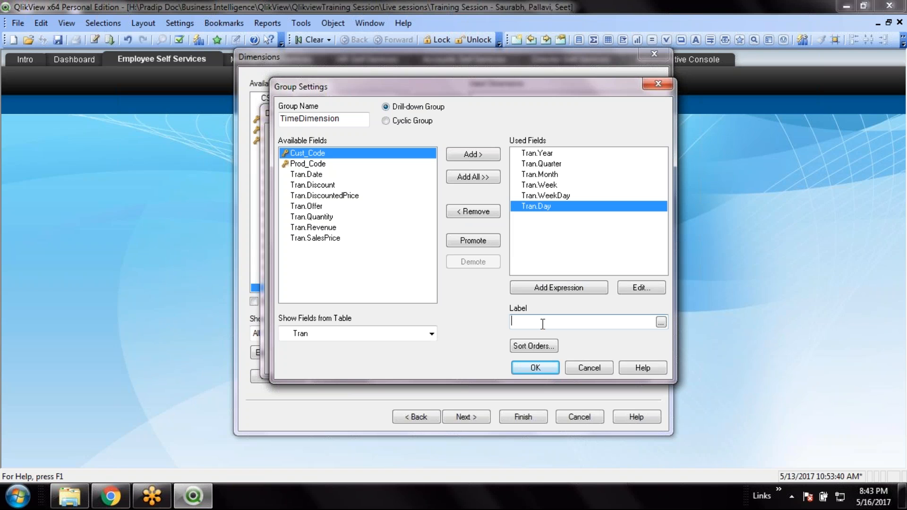
pyautogui.write('Day')
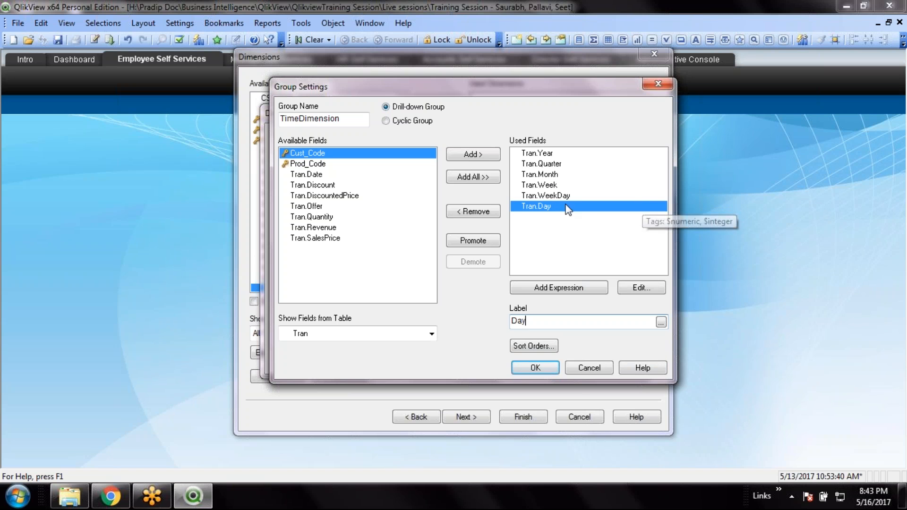
# Correct the label of Tran.WeekDay to WeekDay, check the other field labels and accept the group settings
pyautogui.click(548, 194)
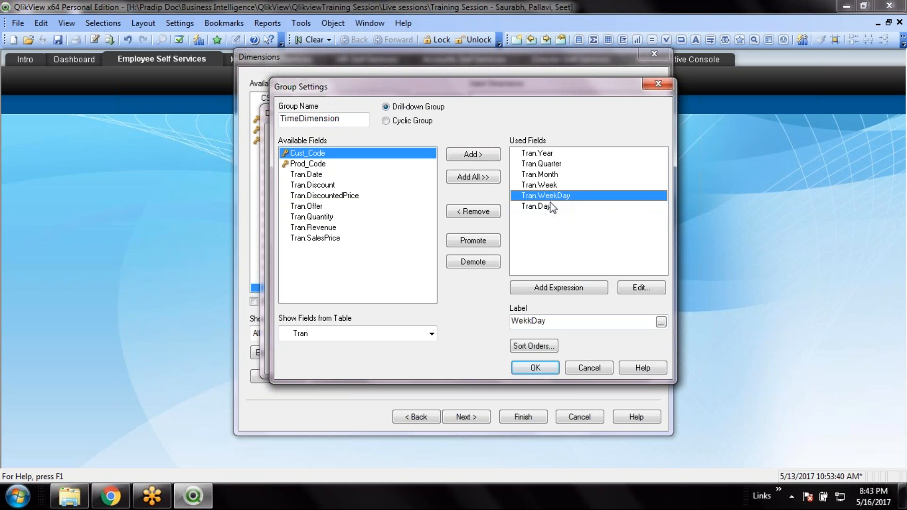
pyautogui.click(528, 320)
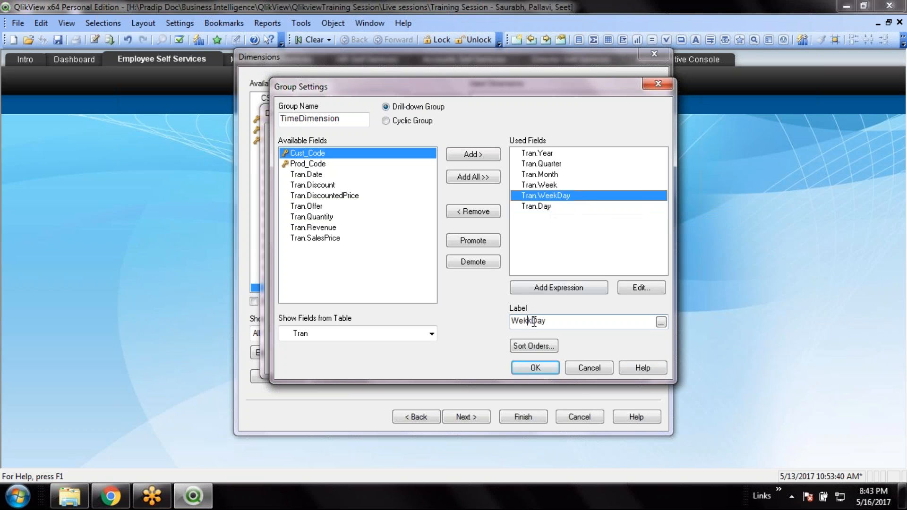
pyautogui.press('BackSpace')
pyautogui.write('e')
pyautogui.click(548, 154)
pyautogui.click(550, 164)
pyautogui.click(550, 175)
pyautogui.click(530, 185)
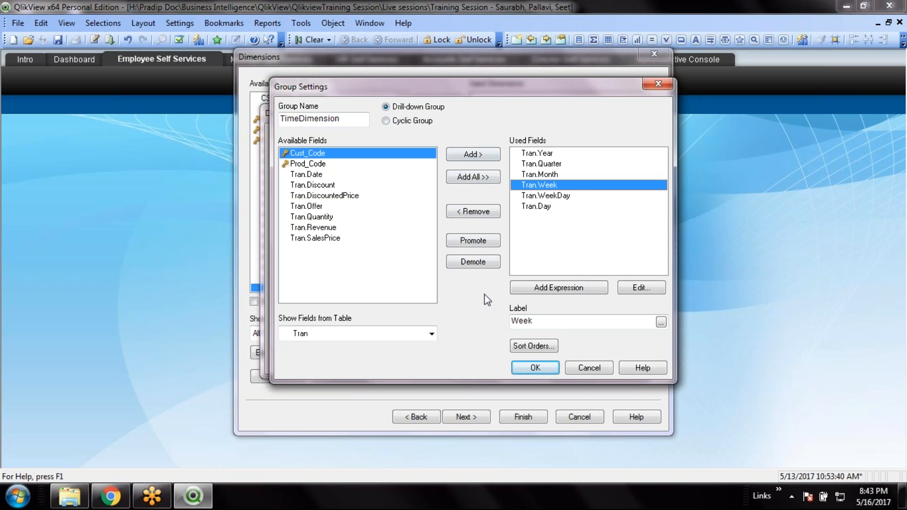
pyautogui.click(535, 368)
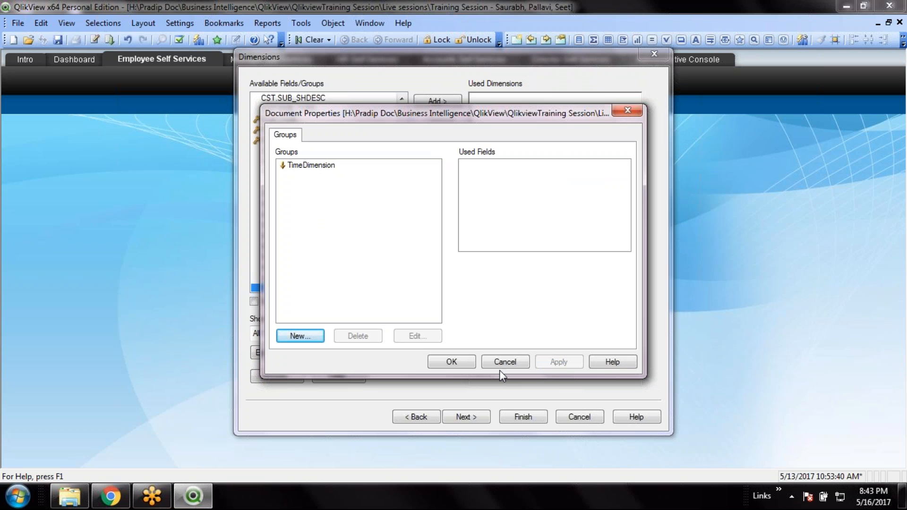
# Accept the document's groups, then add TimeDimension as the chart's used dimension with the label TimeStamp
pyautogui.click(294, 166)
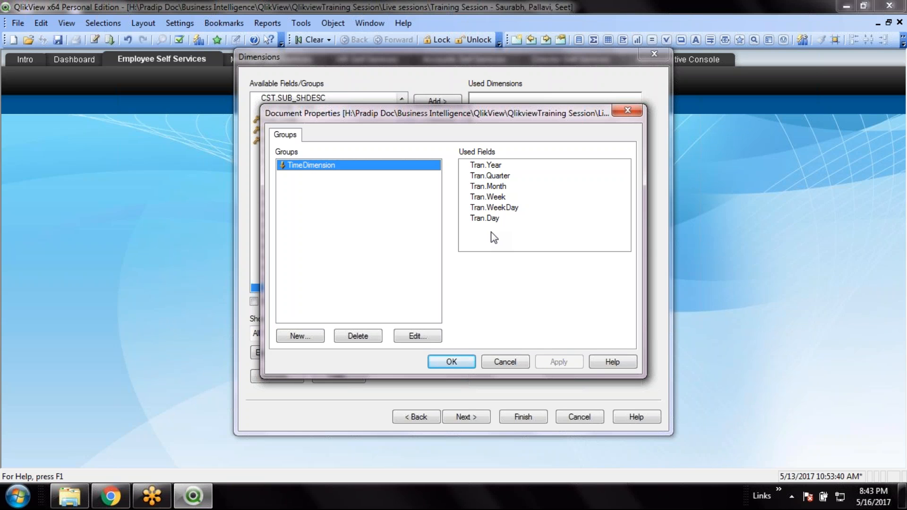
pyautogui.click(452, 361)
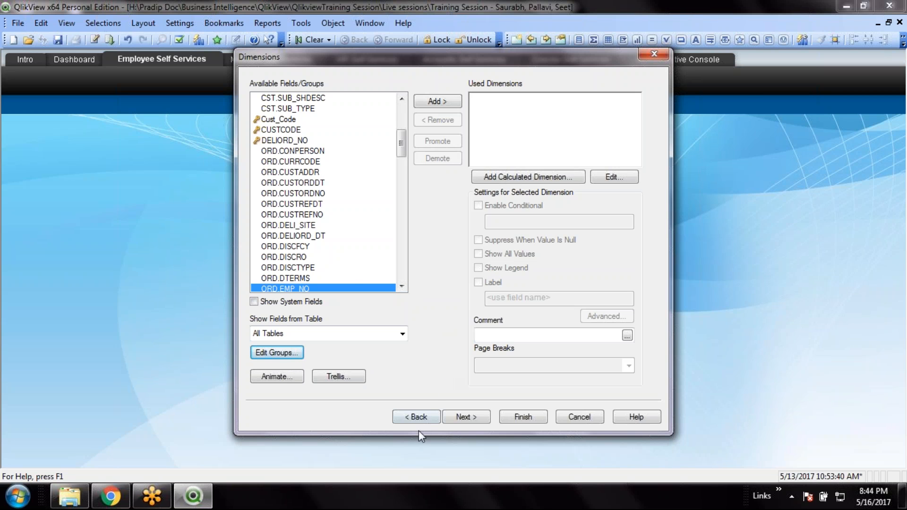
pyautogui.moveTo(401, 142); pyautogui.dragTo(406, 124)
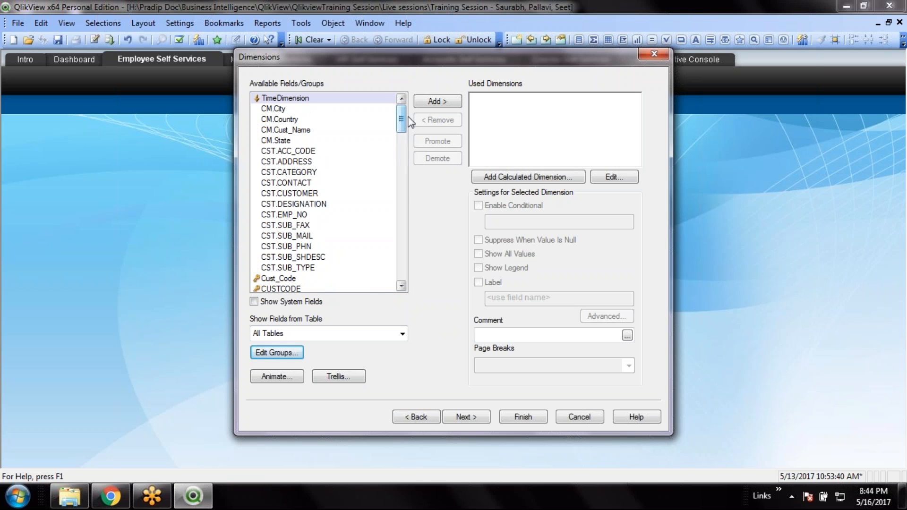
pyautogui.click(316, 100)
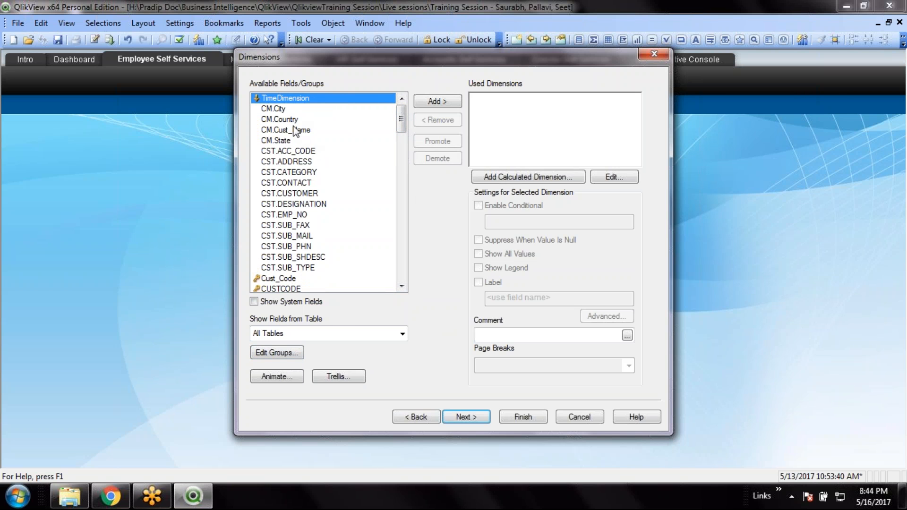
pyautogui.click(447, 102)
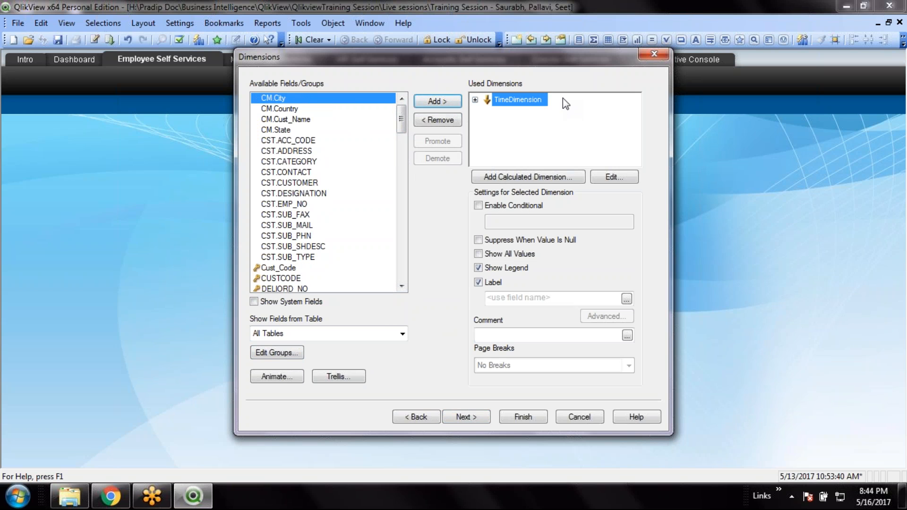
pyautogui.click(527, 299)
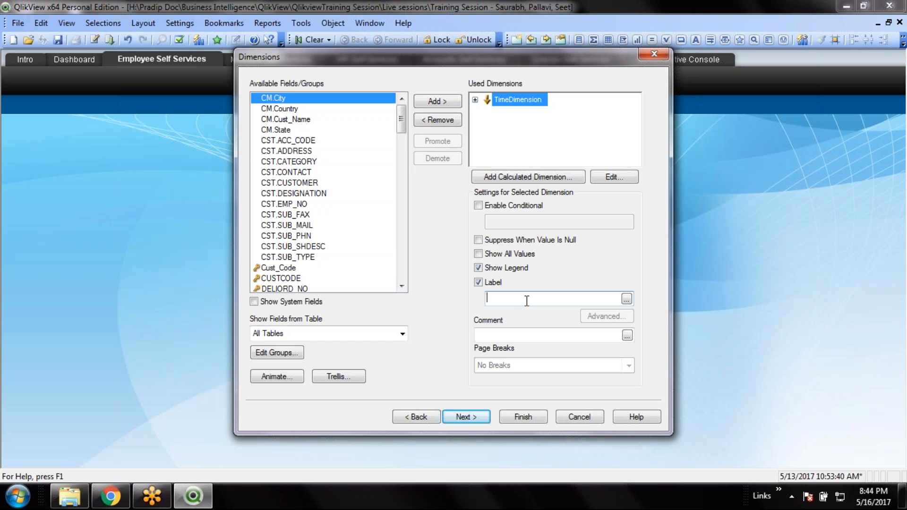
pyautogui.write('TimeStamp')
# Define the chart's expression as sum(Tran.Revenue)
pyautogui.click(466, 416)
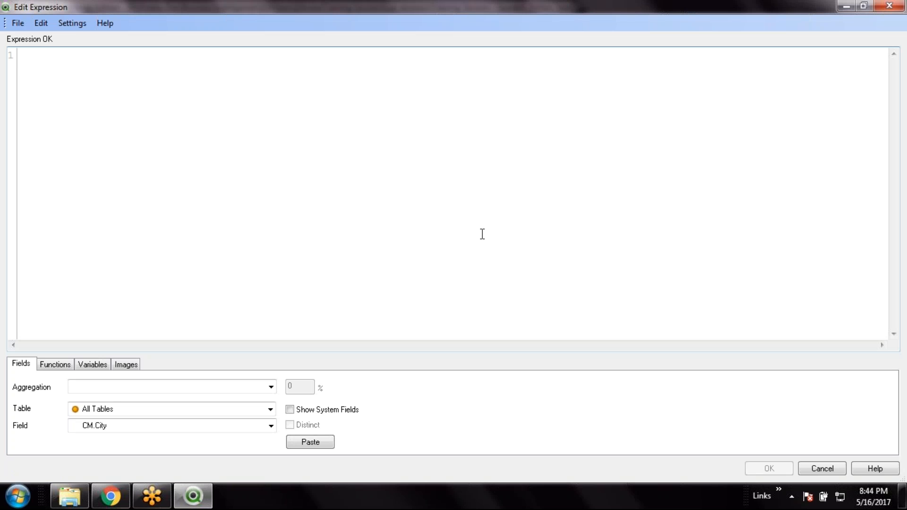
pyautogui.write('sum')
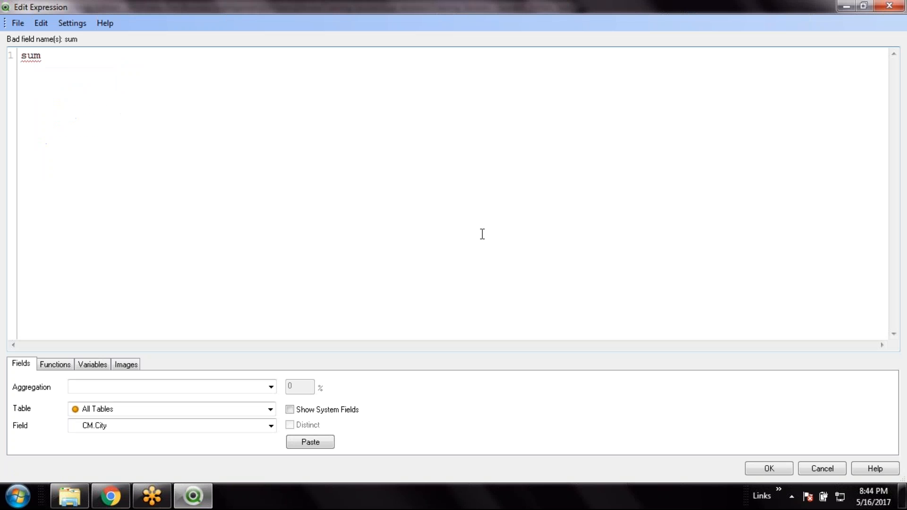
pyautogui.write('(tra')
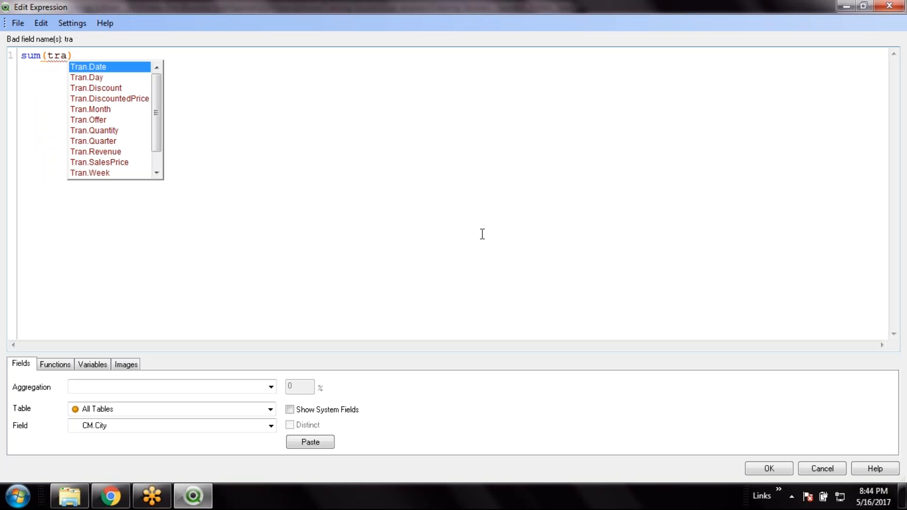
pyautogui.write('n')
pyautogui.press('Down')
pyautogui.press('Down')
pyautogui.press('Down')
pyautogui.press('Down')
pyautogui.press('Down')
pyautogui.press('Down')
pyautogui.press('Down')
pyautogui.press('Down')
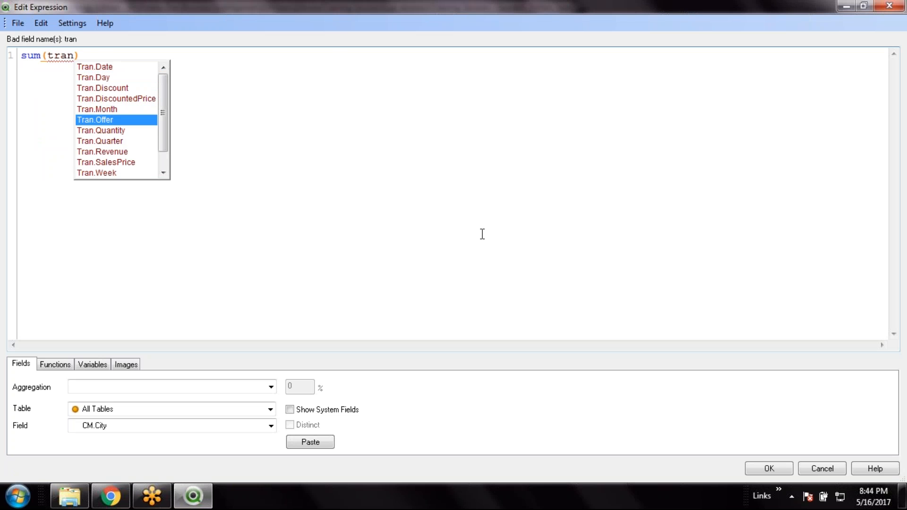
pyautogui.press('Return')
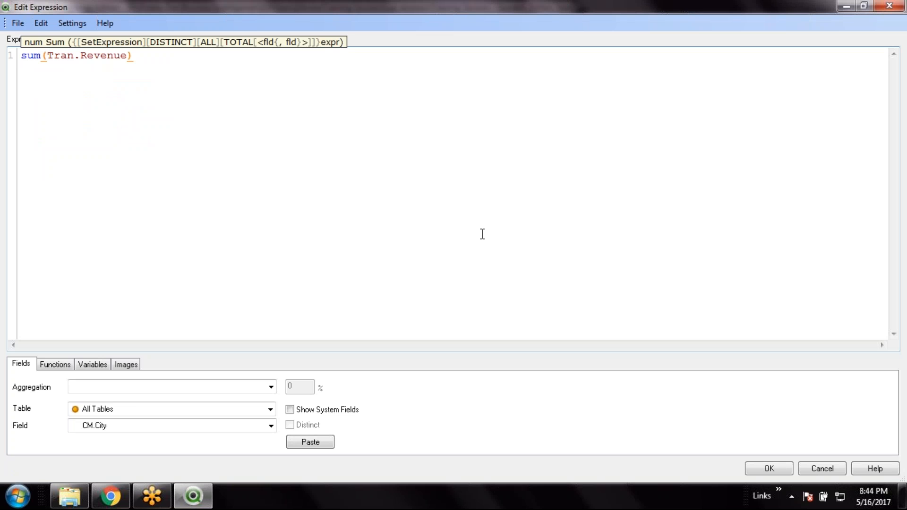
pyautogui.press('Escape')
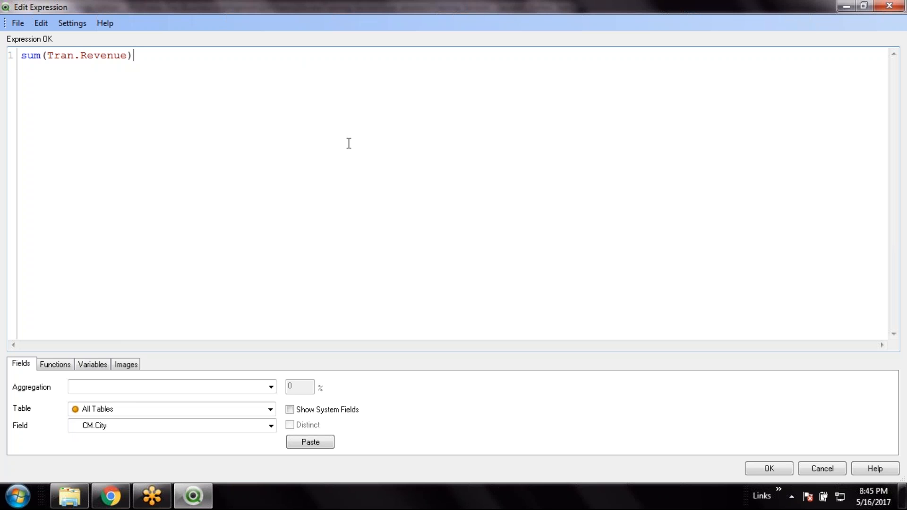
pyautogui.click(771, 468)
# Enable Values on Data Points for the sum(Tran.Revenue) expression and label it Revenue
pyautogui.click(435, 352)
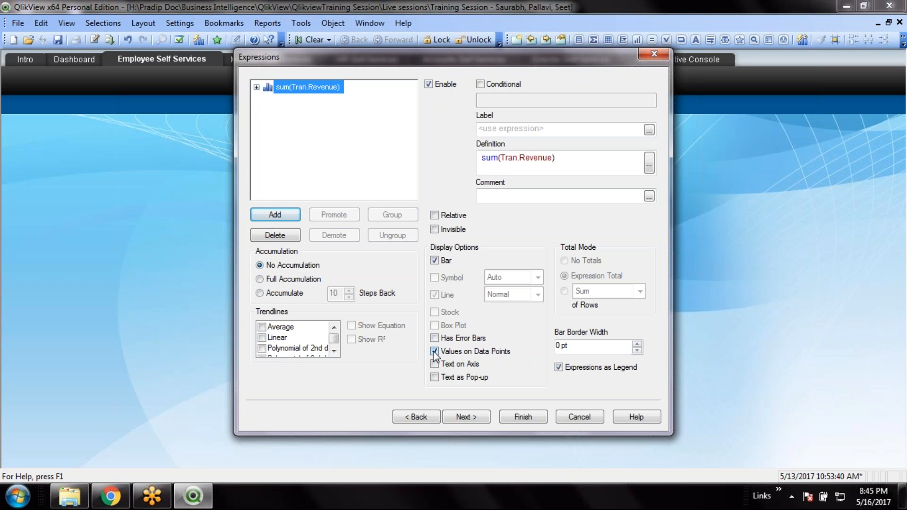
pyautogui.doubleClick(545, 158)
pyautogui.hotkey('ctrl', 'c')
pyautogui.click(514, 129)
pyautogui.hotkey('ctrl', 'v')
pyautogui.click(571, 157)
pyautogui.click(573, 134)
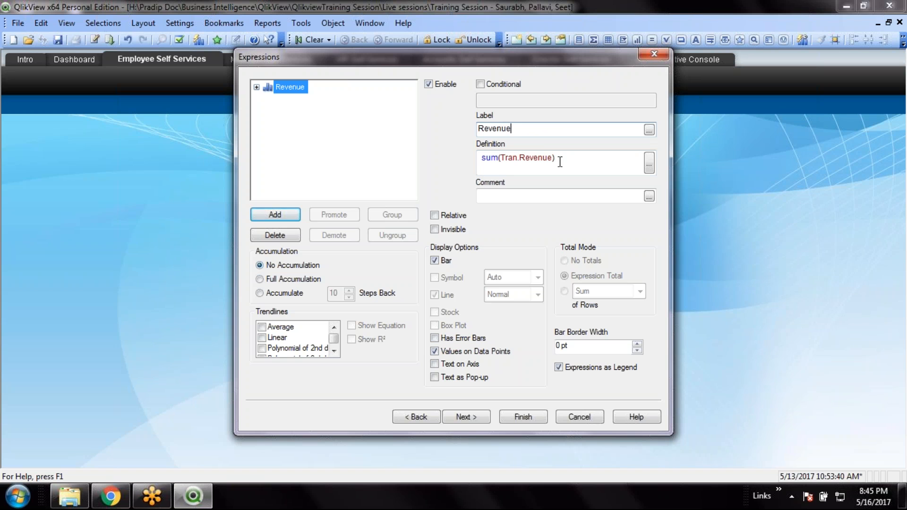
pyautogui.click(577, 157)
pyautogui.moveTo(577, 158); pyautogui.dragTo(468, 160)
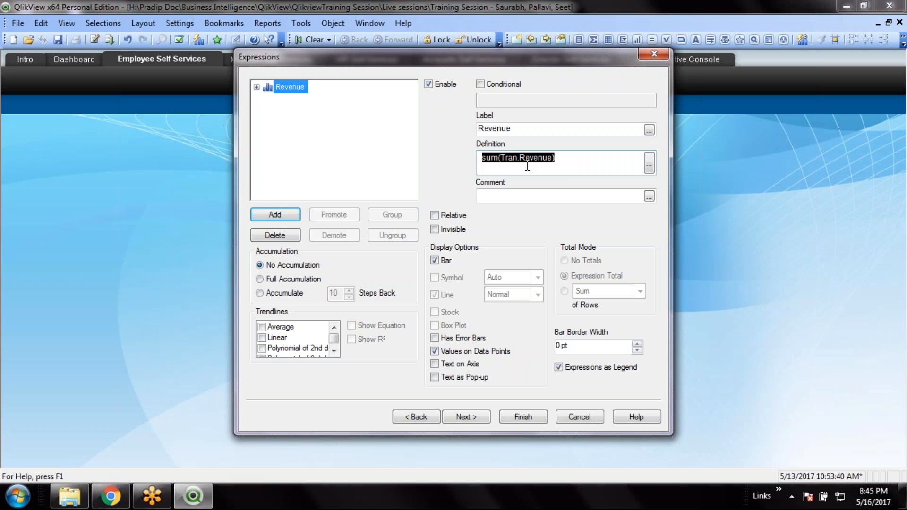
pyautogui.press('Right')
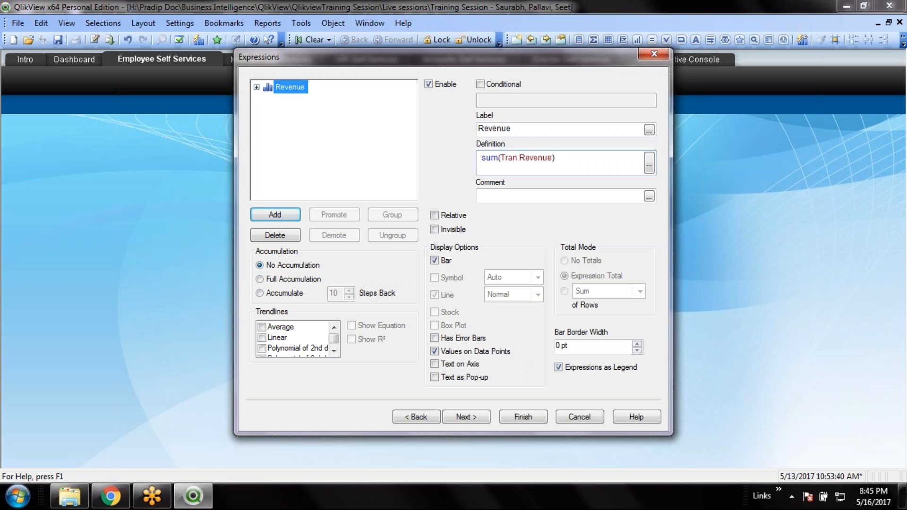
# Keep the default sort, style and presentation settings and show the grid on both the dimension axis and the Revenue axis
pyautogui.click(466, 417)
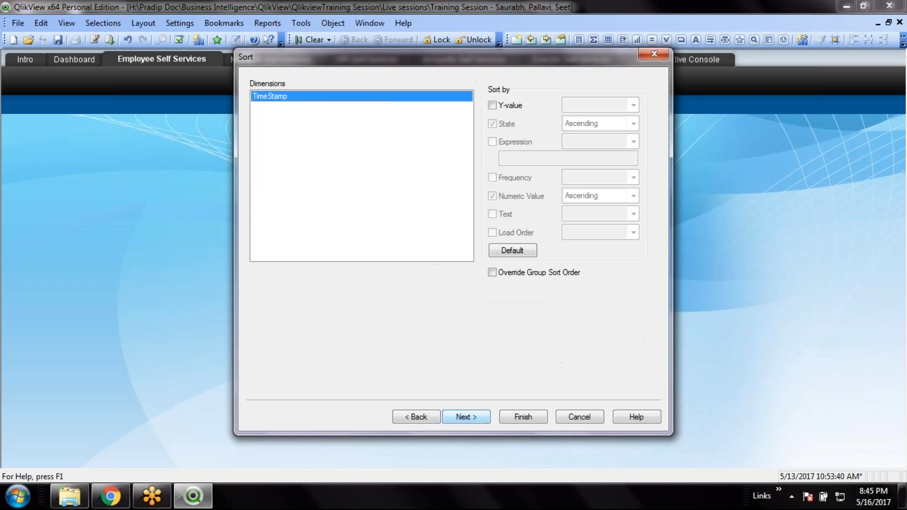
pyautogui.click(466, 417)
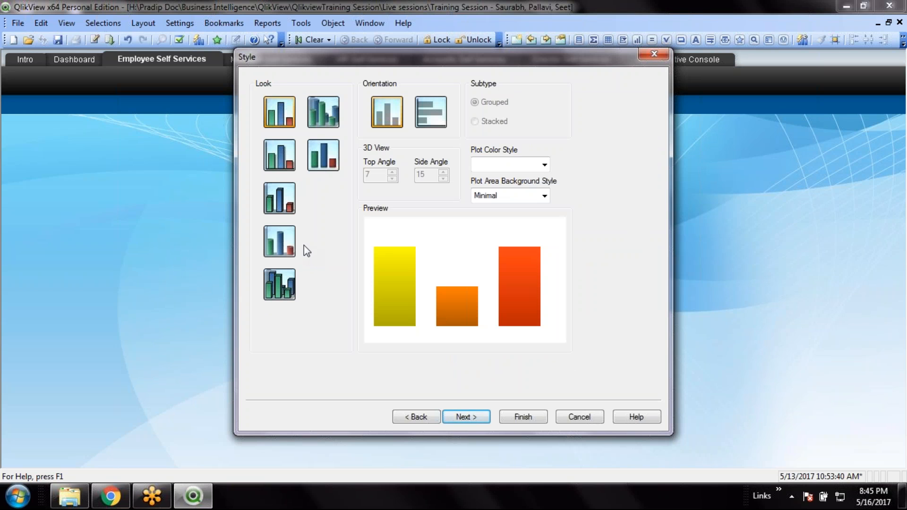
pyautogui.click(471, 423)
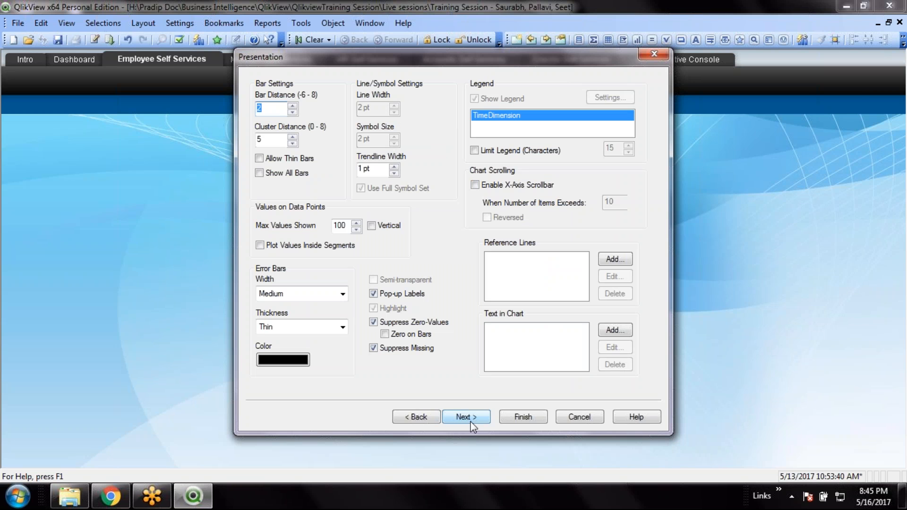
pyautogui.click(466, 419)
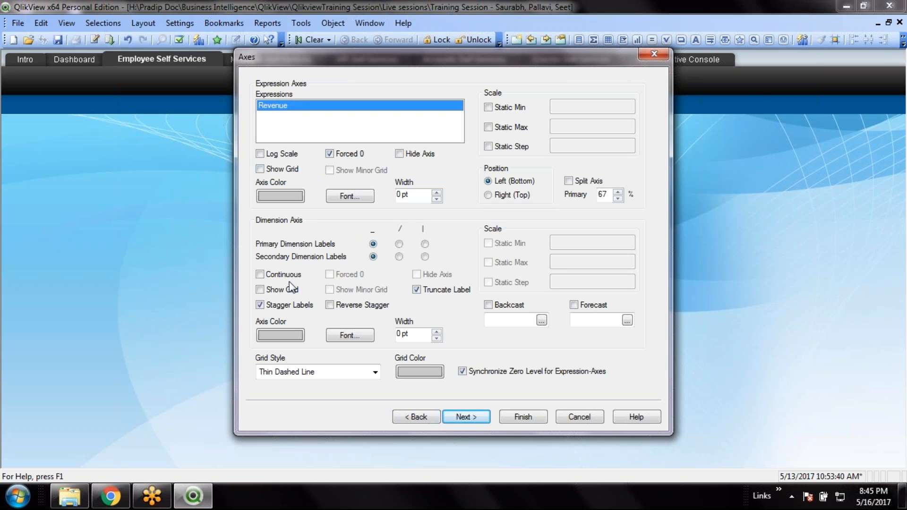
pyautogui.click(274, 292)
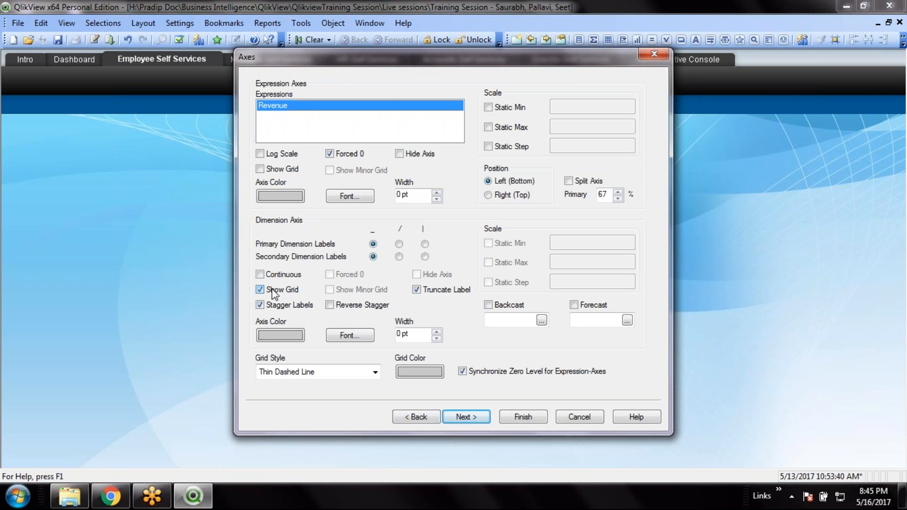
pyautogui.click(290, 171)
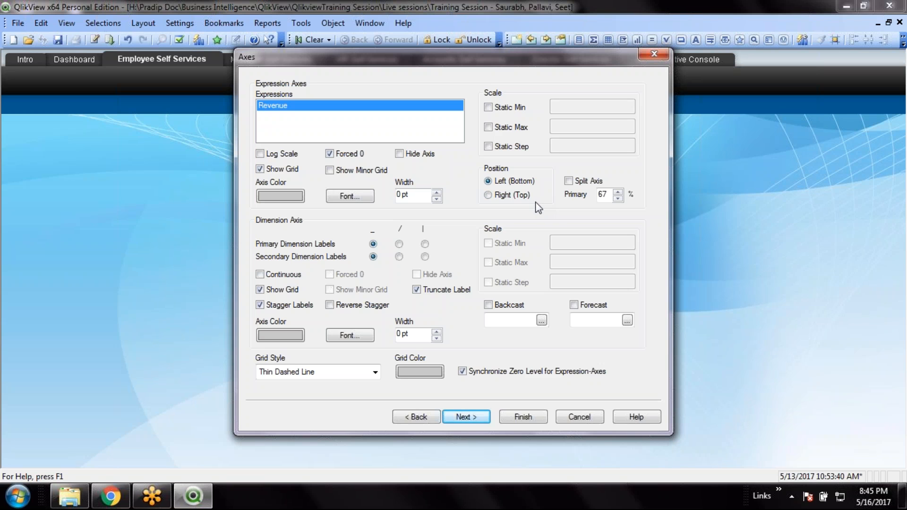
# Make the chart's data appearance Multicolored and continue to the number format settings
pyautogui.click(466, 417)
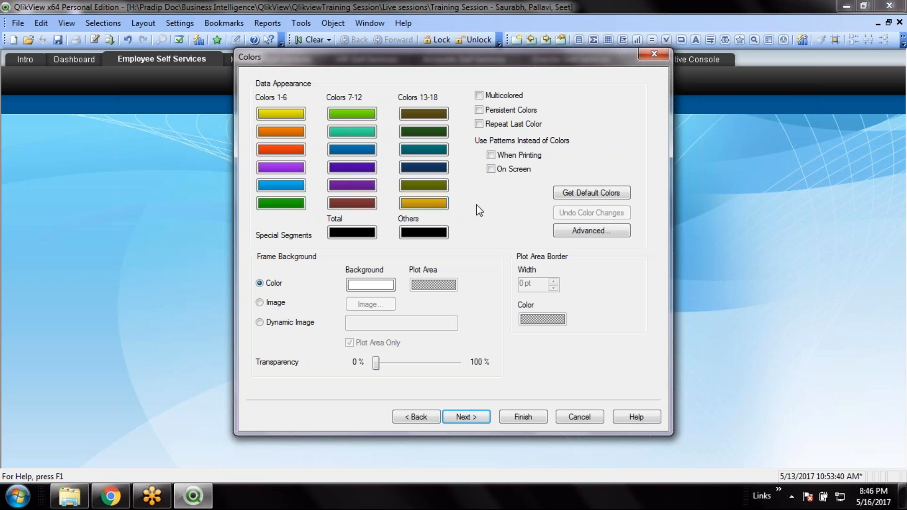
pyautogui.click(500, 98)
pyautogui.click(471, 421)
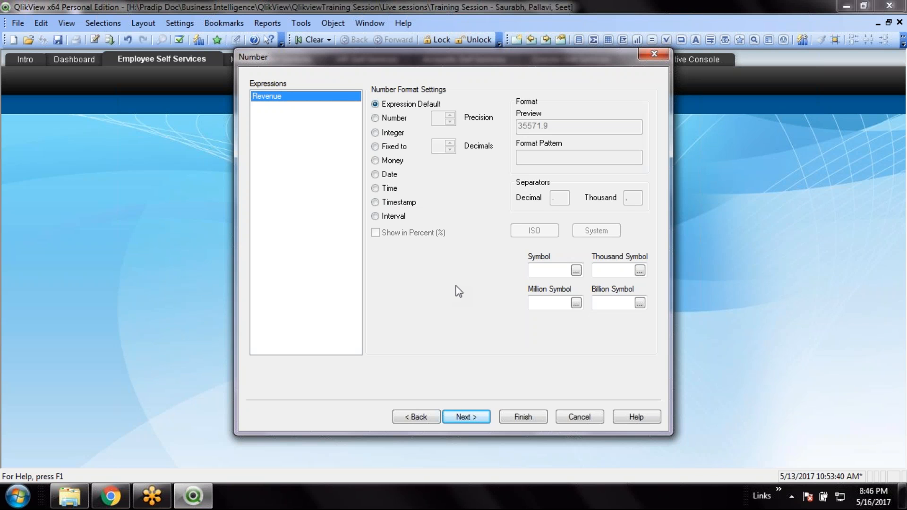
# Set the Revenue number format to Integer and keep the default font and layout settings, continuing to the caption settings
pyautogui.click(396, 135)
pyautogui.click(388, 163)
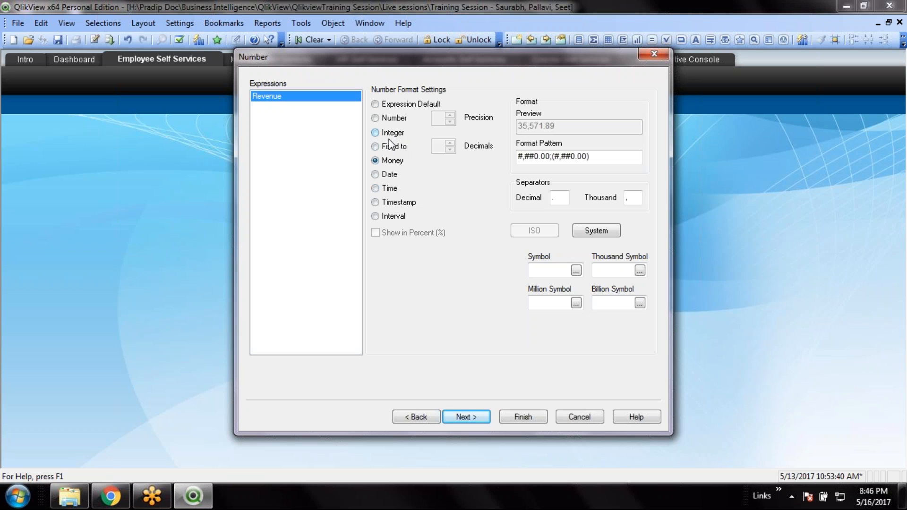
pyautogui.click(392, 148)
pyautogui.click(395, 136)
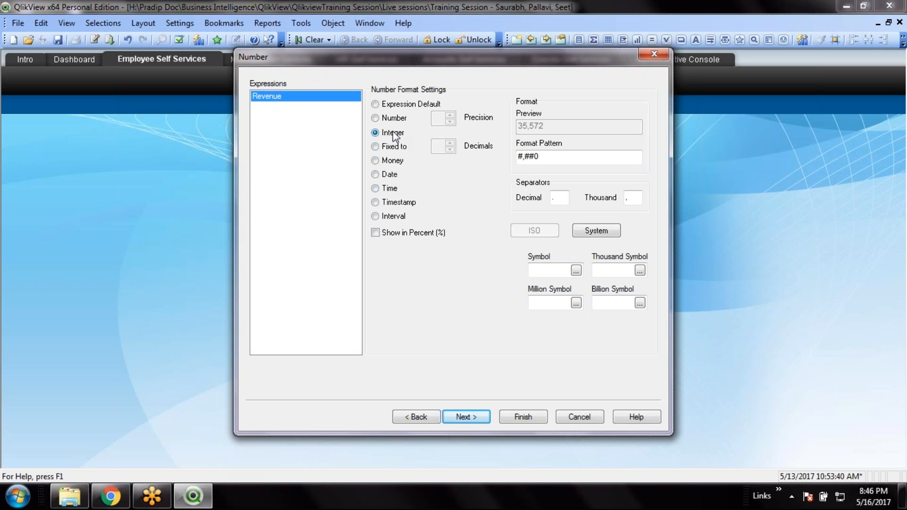
pyautogui.click(467, 418)
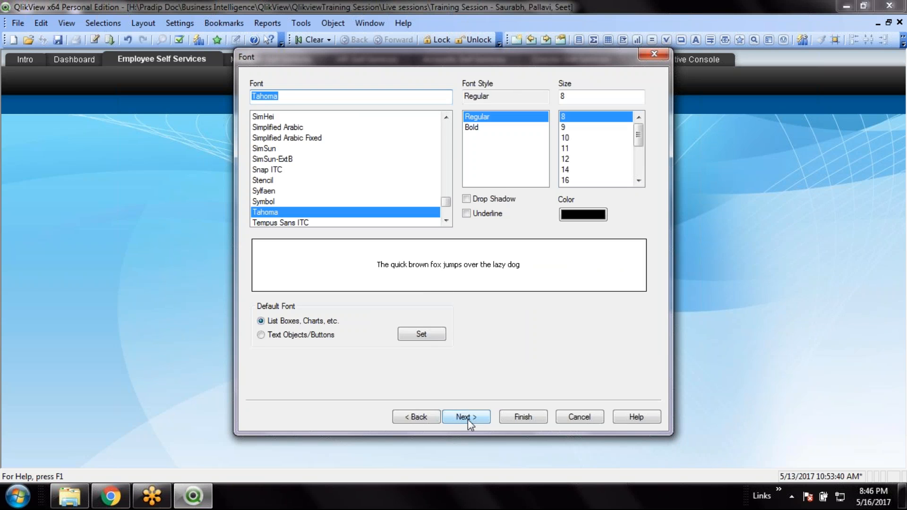
pyautogui.click(468, 417)
pyautogui.click(468, 417)
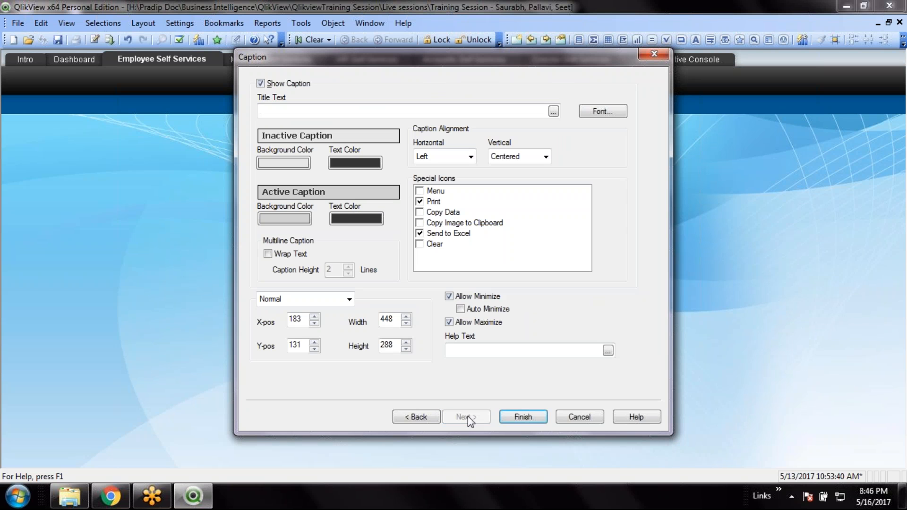
# Finish the bar chart with the caption title Multi Dimensional Analysis and widen it on the sheet
pyautogui.click(283, 111)
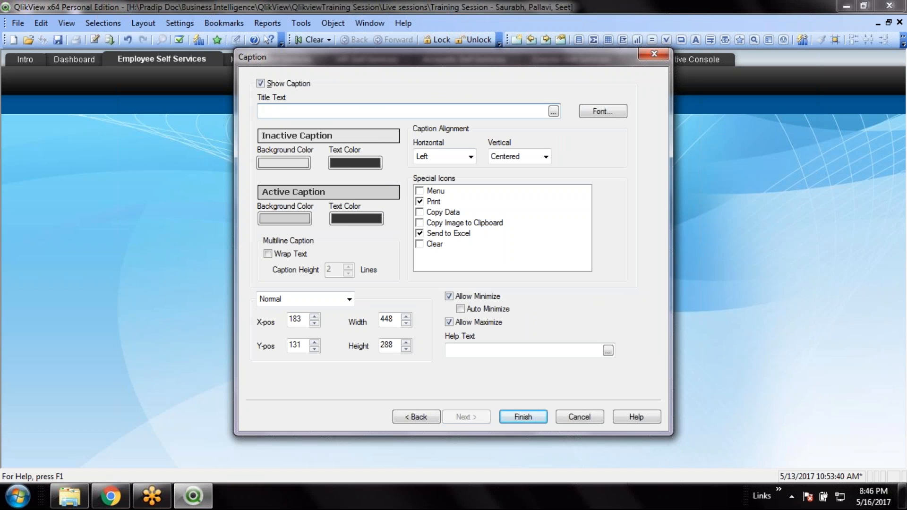
pyautogui.write('Multi Dimensional Analy')
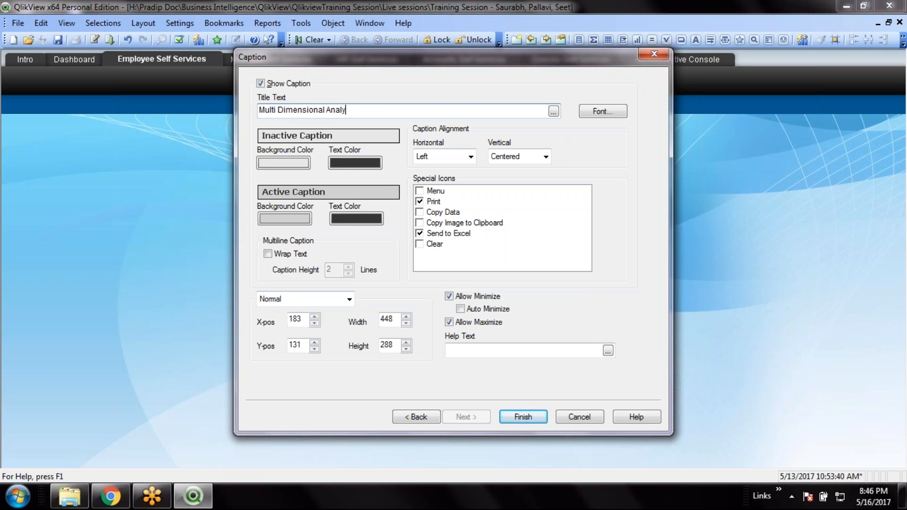
pyautogui.write('sis')
pyautogui.click(520, 420)
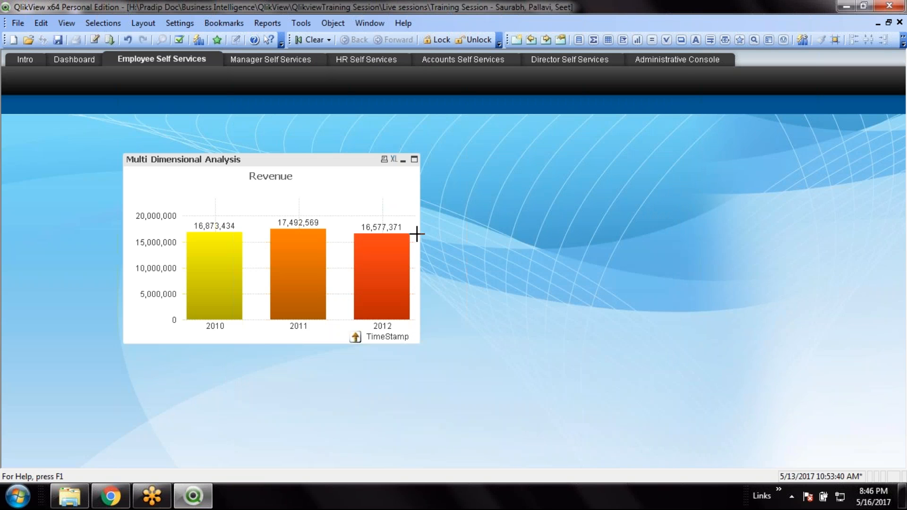
pyautogui.moveTo(415, 225); pyautogui.dragTo(617, 223)
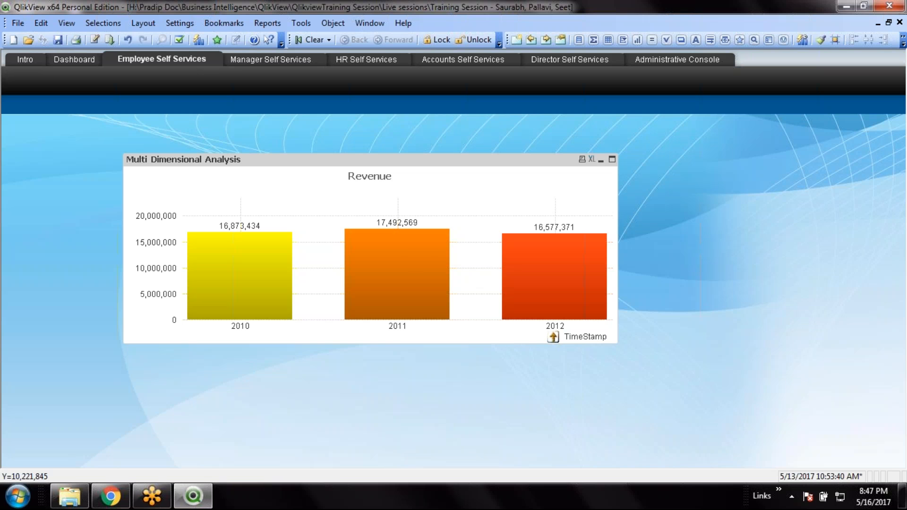
# Drill down in the chart from 2011 through Q-1 to its months and return to the quarter level
pyautogui.moveTo(398, 268)
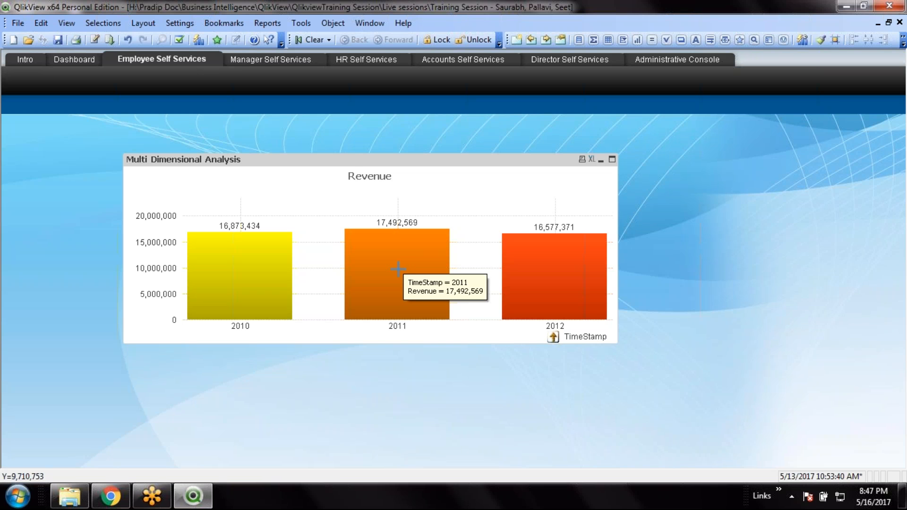
pyautogui.click(398, 269)
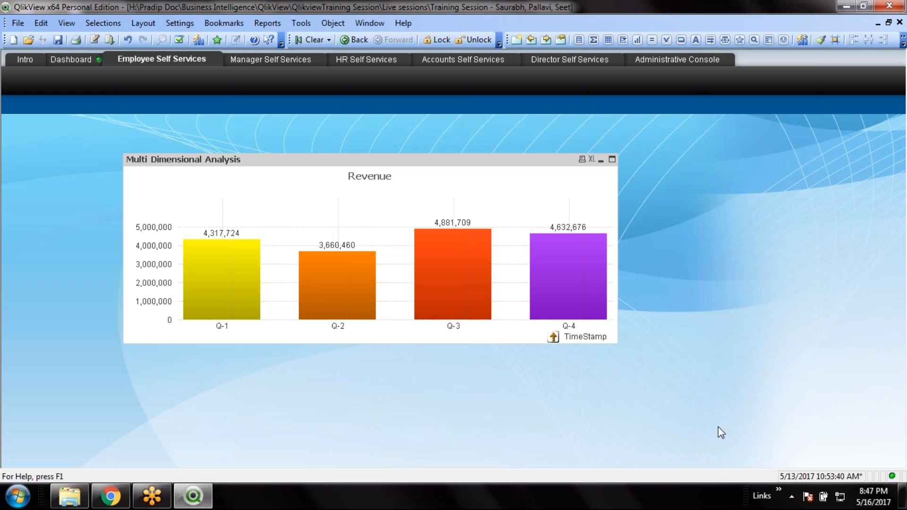
pyautogui.moveTo(471, 285)
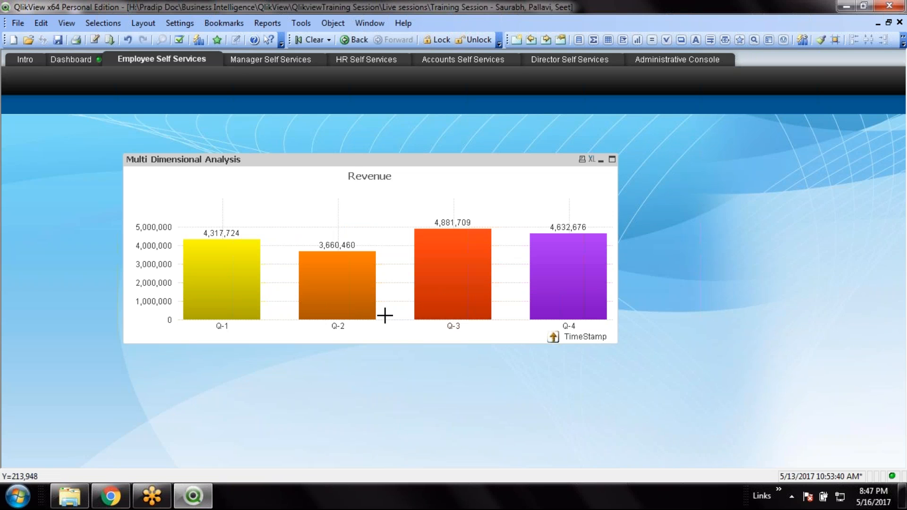
pyautogui.moveTo(226, 284)
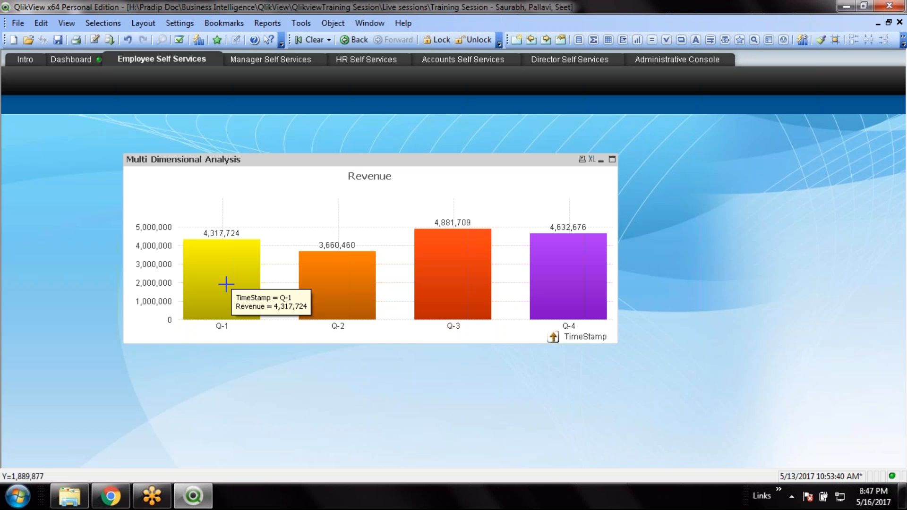
pyautogui.click(226, 285)
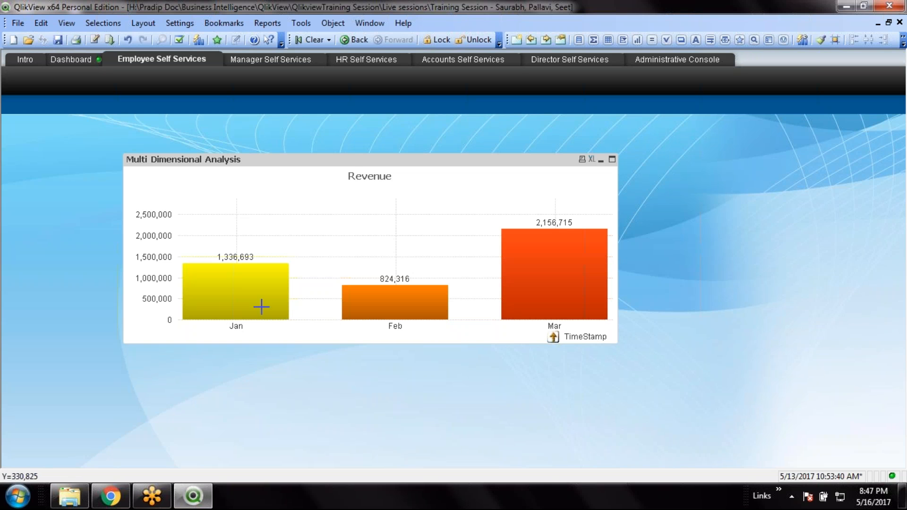
pyautogui.click(554, 338)
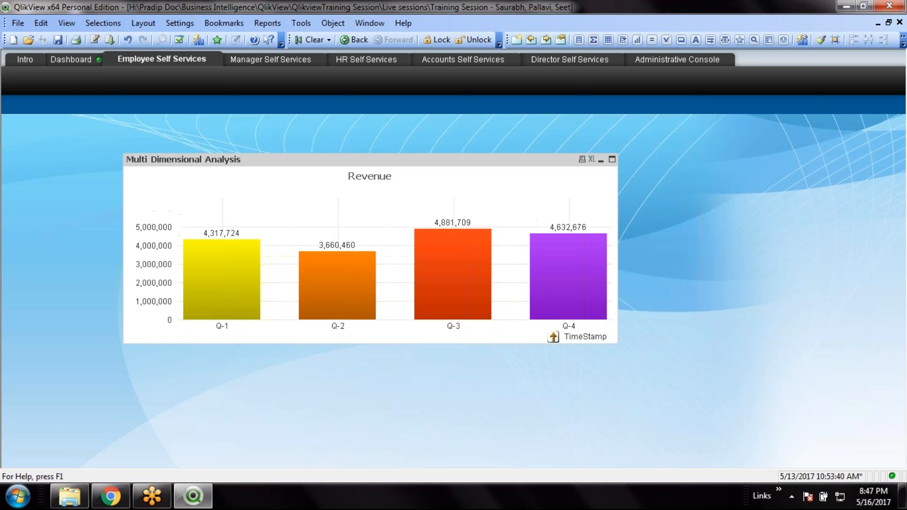
# View the monthly revenue of Q-3 and of Q-4 in 2011, returning to the quarter level after each
pyautogui.click(449, 282)
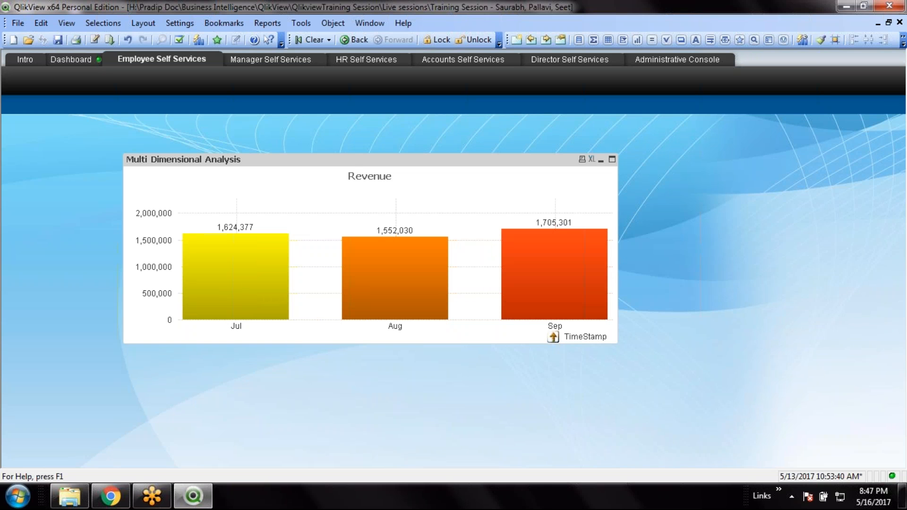
pyautogui.click(554, 337)
pyautogui.click(565, 284)
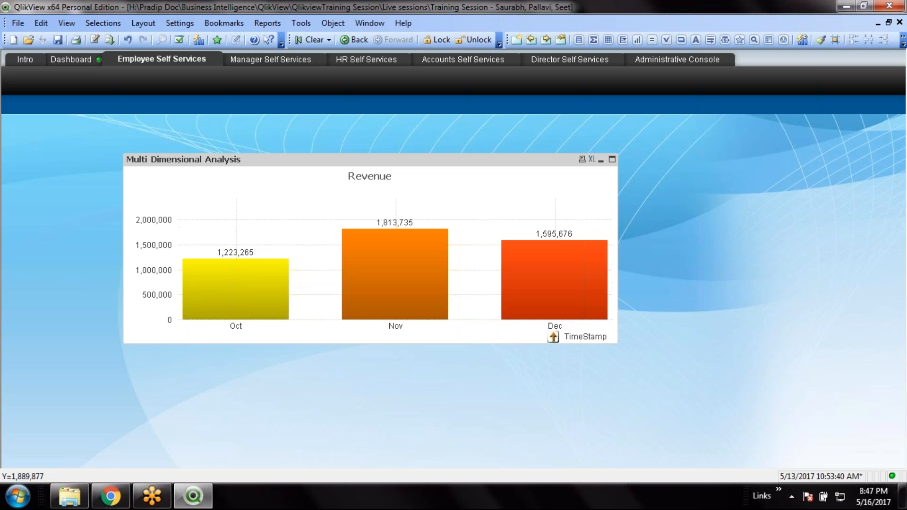
pyautogui.click(553, 337)
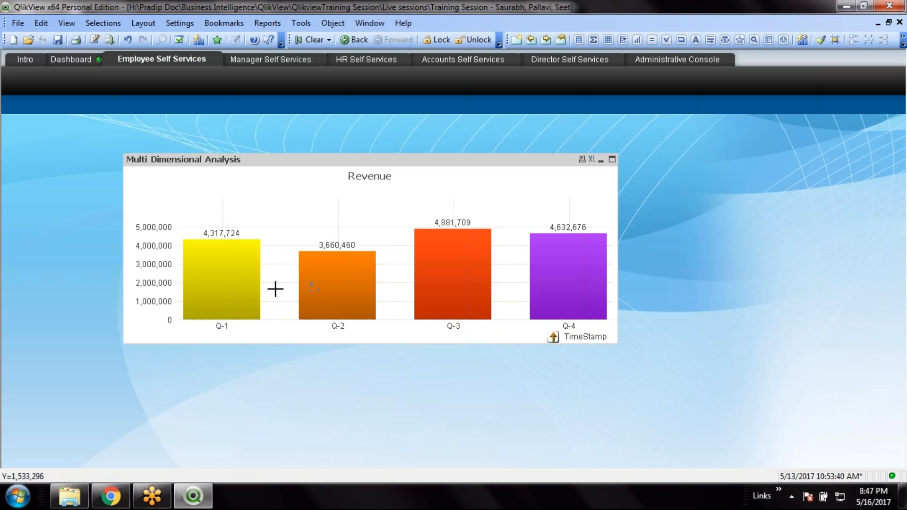
# Drill down from Q-3 of 2011 through Sep, W-37 and Friday to the single-day revenue
pyautogui.moveTo(573, 277)
pyautogui.click(452, 279)
pyautogui.moveTo(396, 277)
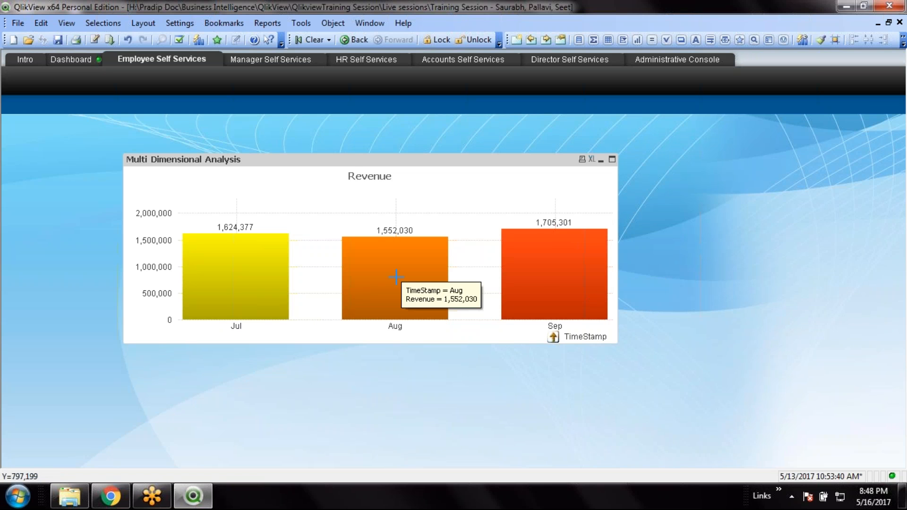
pyautogui.click(553, 263)
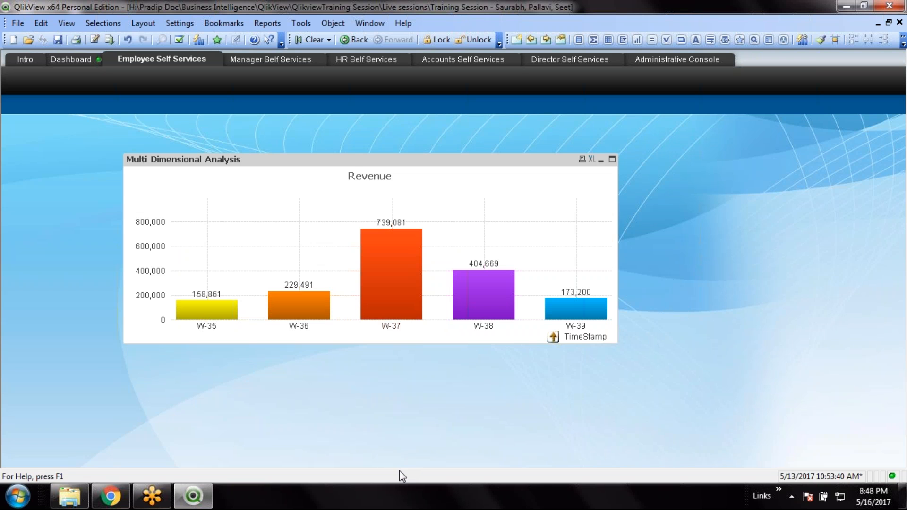
pyautogui.moveTo(393, 287)
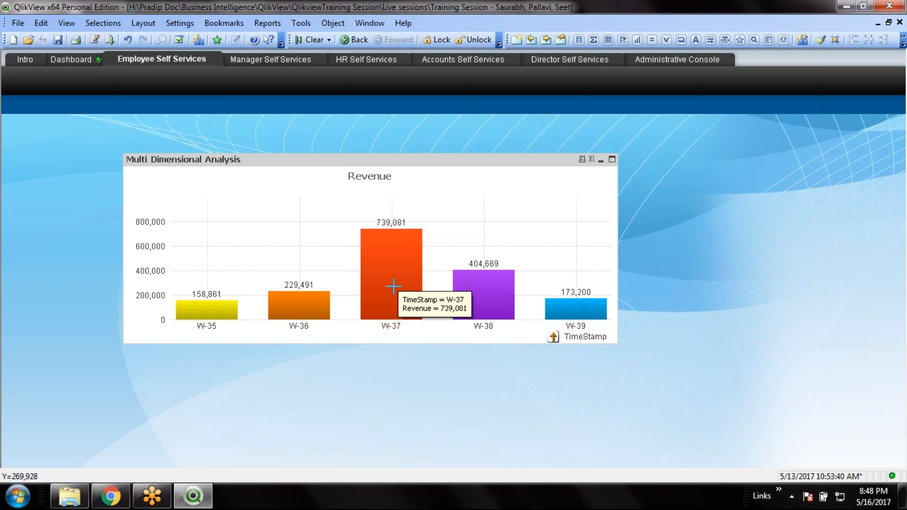
pyautogui.click(392, 287)
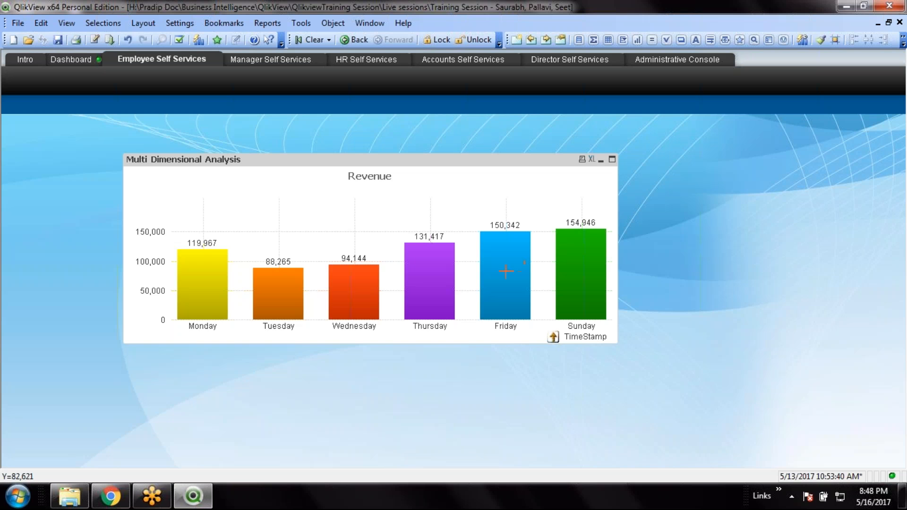
pyautogui.click(524, 268)
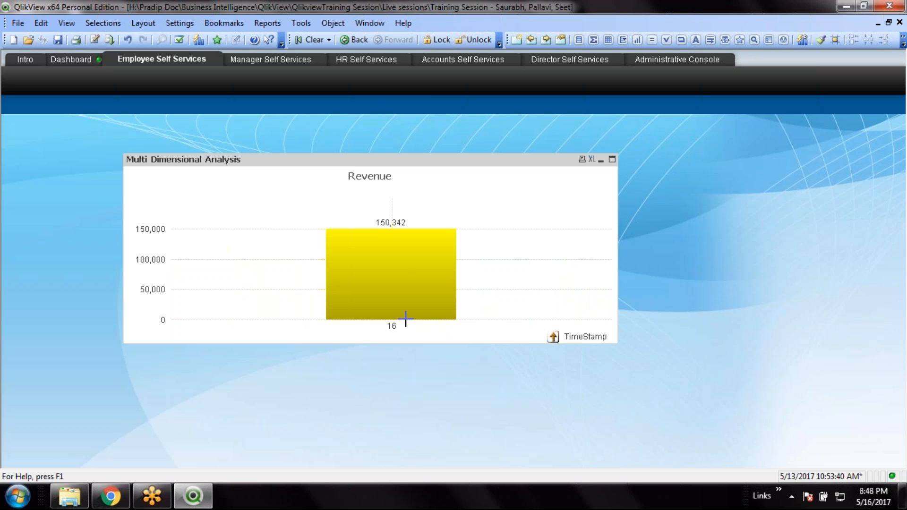
pyautogui.moveTo(412, 270)
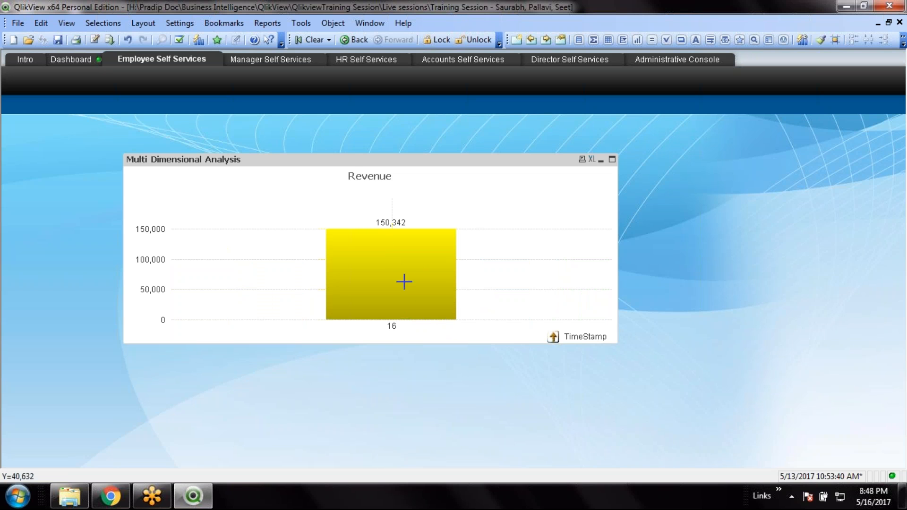
# Drill the chart back up from the single day to the year level
pyautogui.click(553, 337)
pyautogui.click(553, 337)
pyautogui.click(552, 337)
pyautogui.click(553, 338)
pyautogui.click(553, 337)
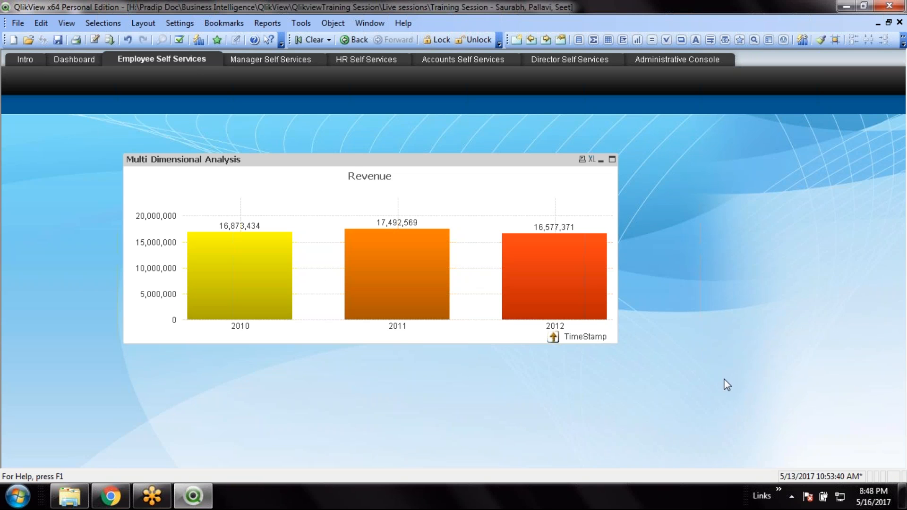
# Drill down from 2012 through Q-4, Dec, W-52 and Saturday to the single-day revenue
pyautogui.click(580, 282)
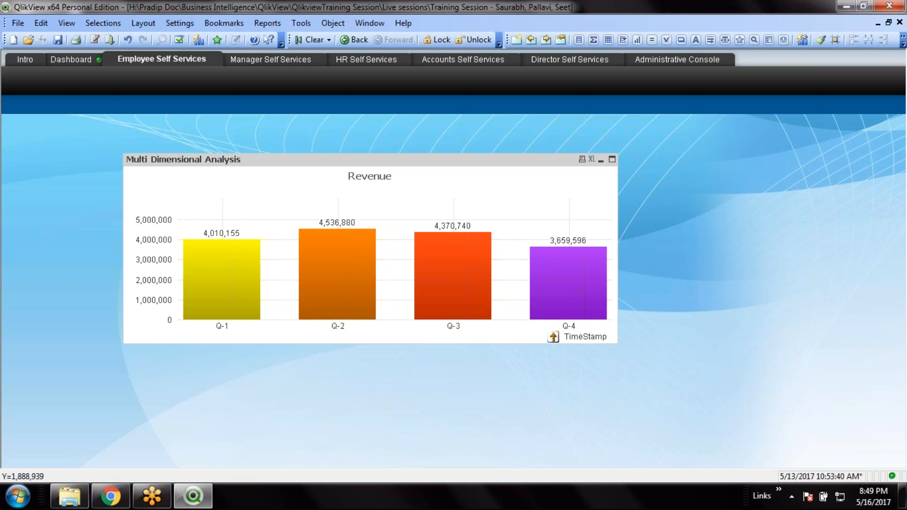
pyautogui.click(569, 282)
pyautogui.click(548, 282)
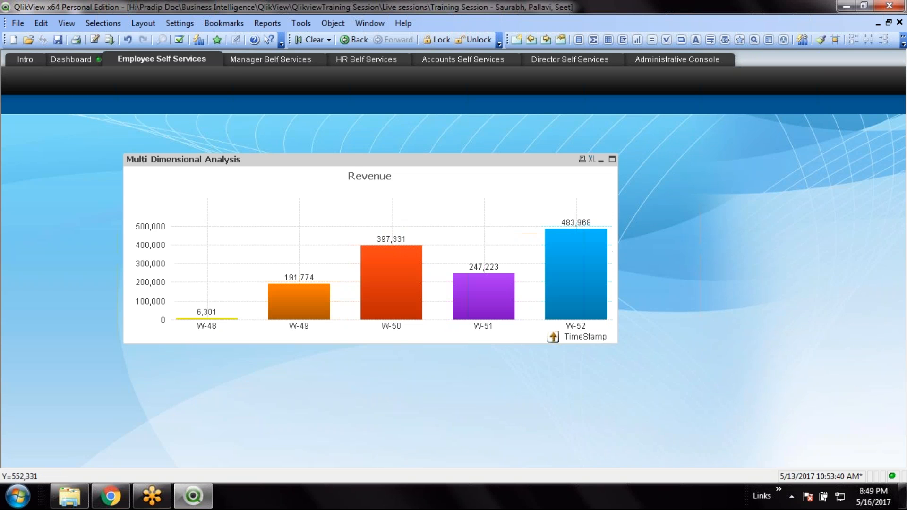
pyautogui.click(570, 287)
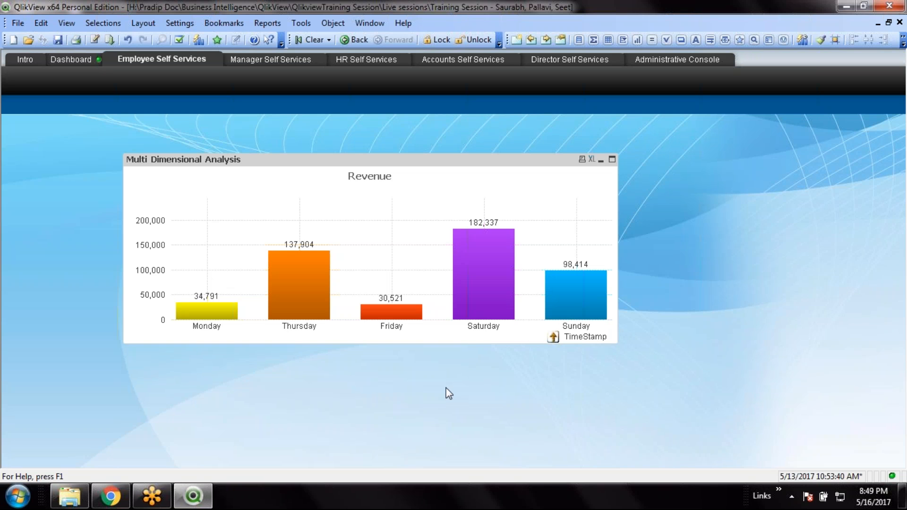
pyautogui.click(466, 290)
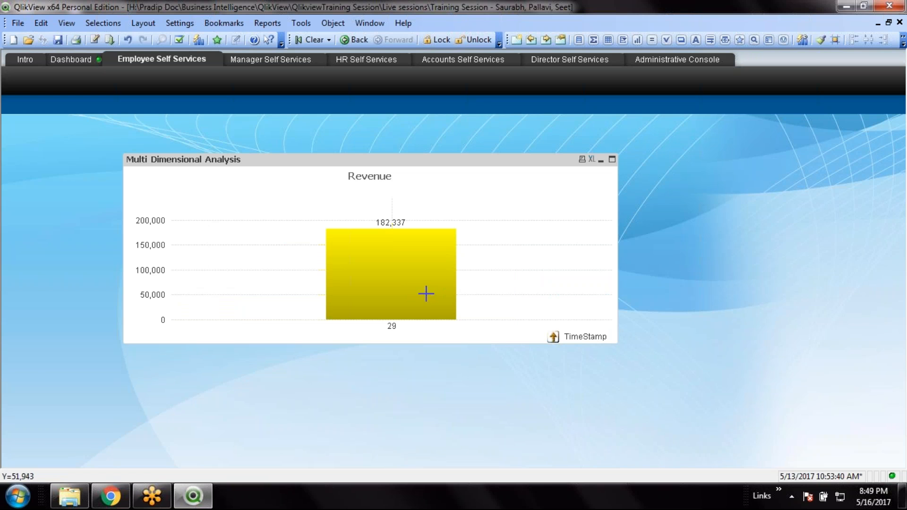
# Move back up through all levels of the drill-down to compare the yearly revenue again
pyautogui.click(554, 336)
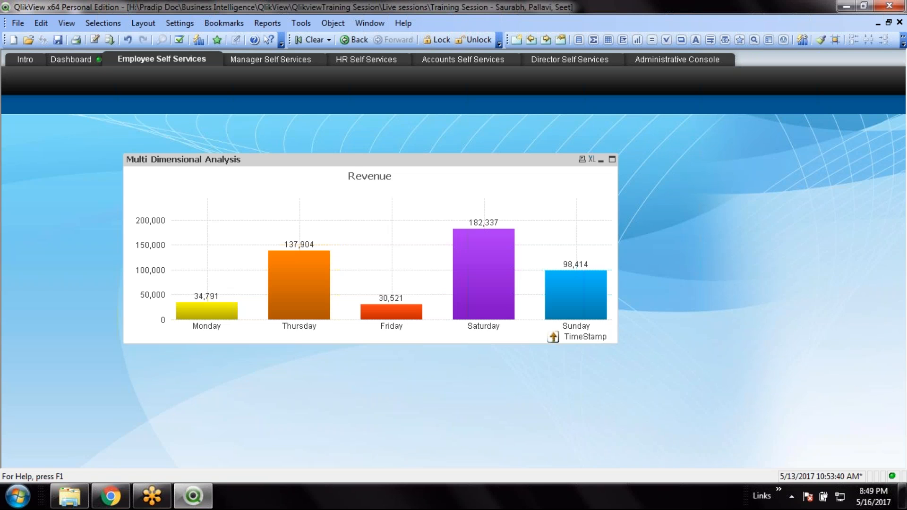
pyautogui.click(553, 336)
pyautogui.click(554, 337)
pyautogui.click(553, 337)
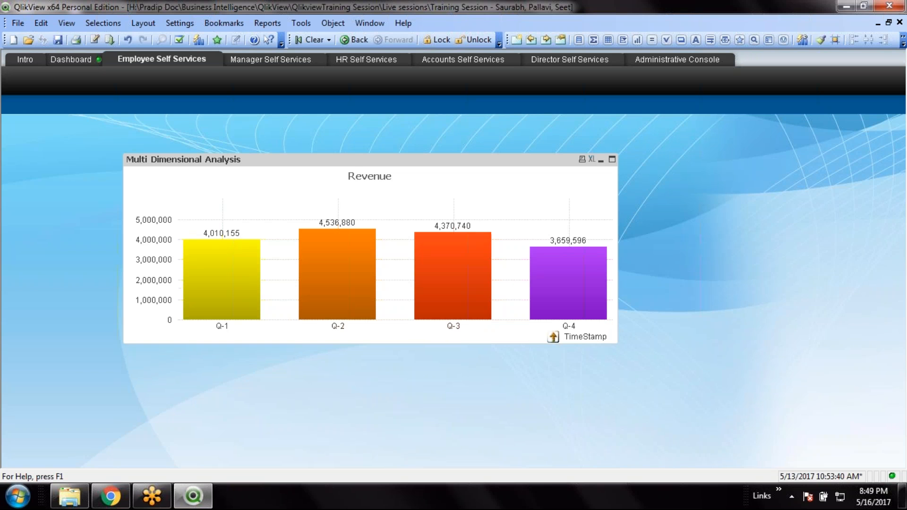
pyautogui.click(554, 336)
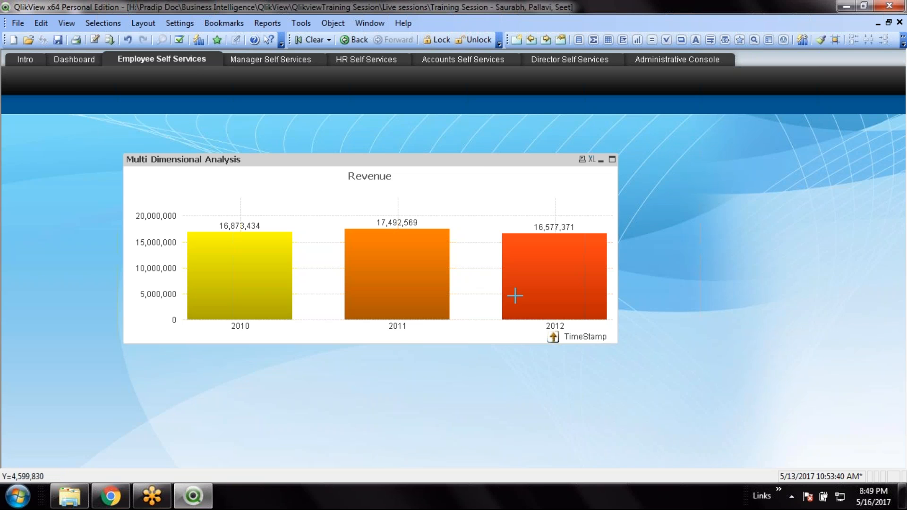
# Move the Multi Dimensional Analysis chart to the sheet's upper-left corner and reduce its height
pyautogui.moveTo(479, 158); pyautogui.dragTo(358, 78)
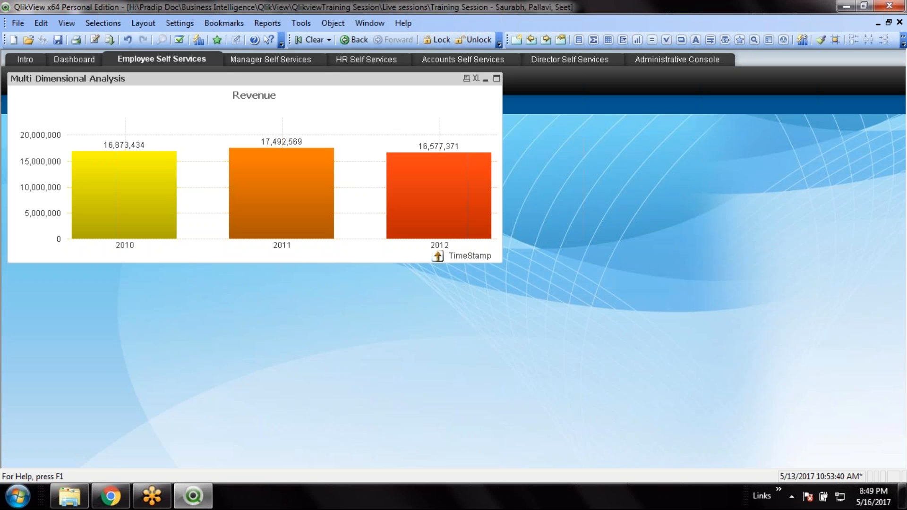
pyautogui.moveTo(381, 263); pyautogui.dragTo(385, 236)
# Start a new chart object on the Employee Self Services sheet and choose the pie chart type
pyautogui.rightClick(246, 313)
pyautogui.click(150, 317)
pyautogui.rightClick(200, 340)
pyautogui.moveTo(288, 207)
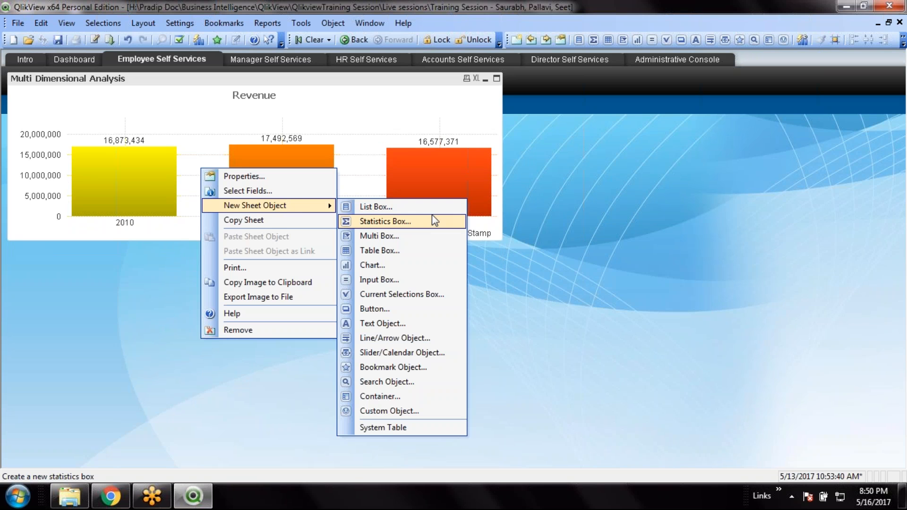
pyautogui.click(391, 268)
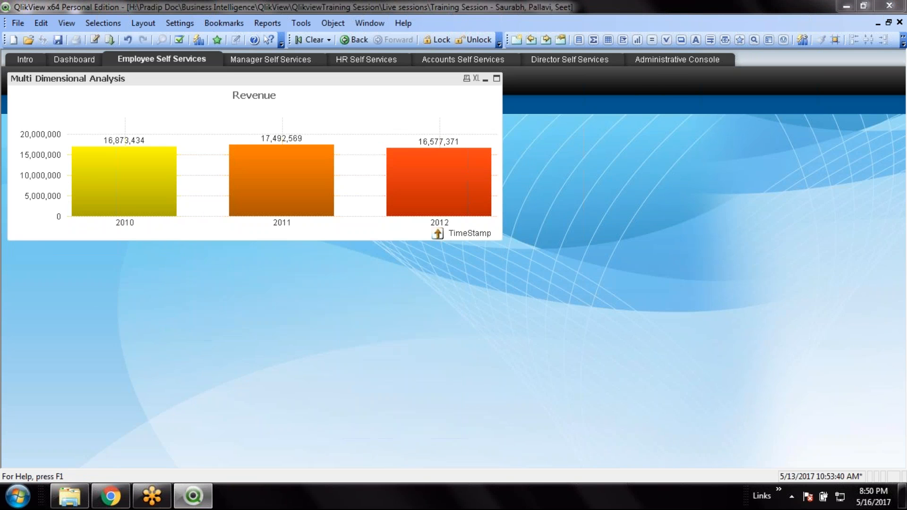
pyautogui.click(350, 292)
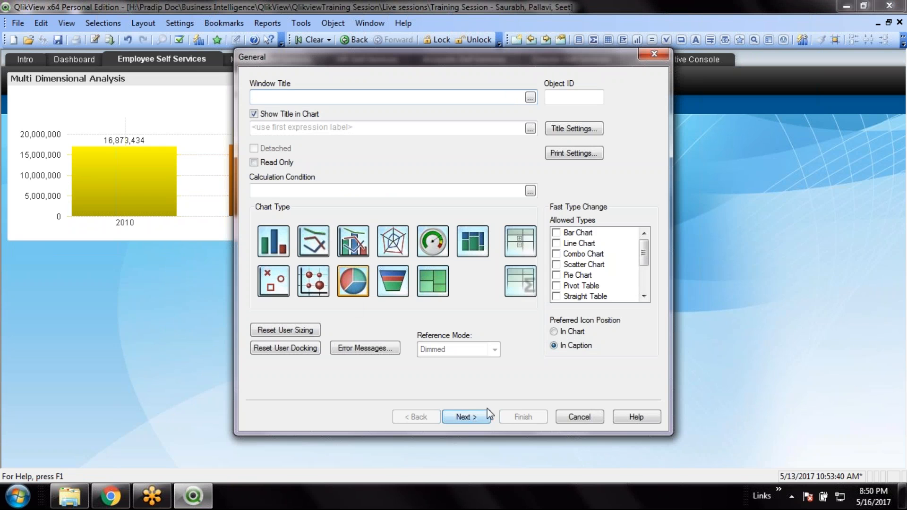
# From the pie chart's dimension settings, create a new cyclic group named Cubegroup
pyautogui.click(464, 417)
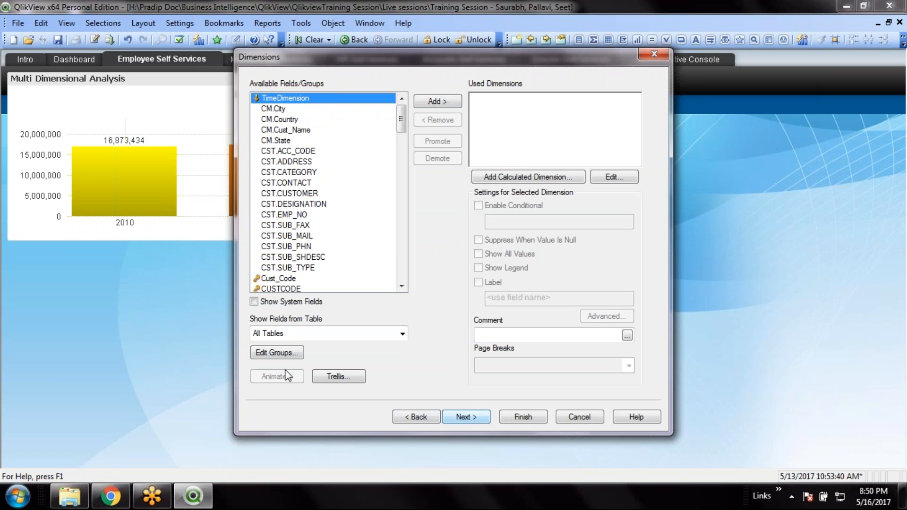
pyautogui.moveTo(401, 119); pyautogui.dragTo(359, 294)
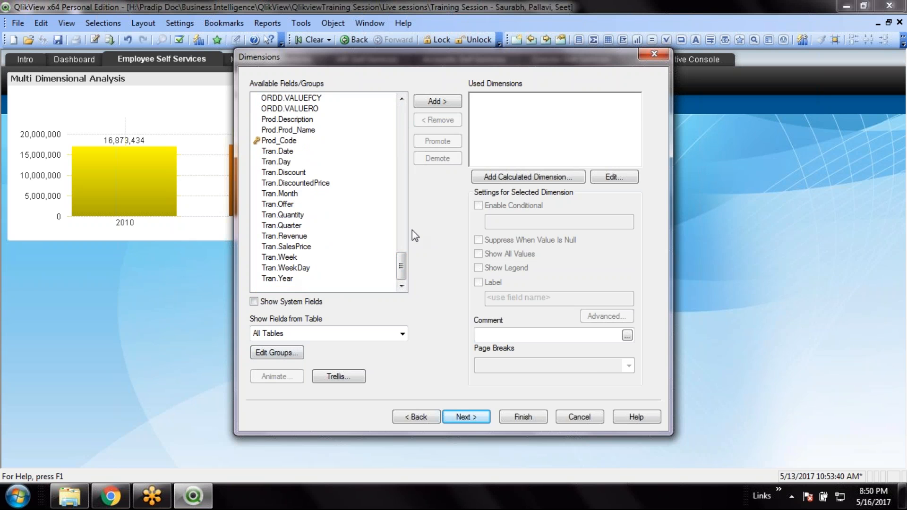
pyautogui.click(288, 356)
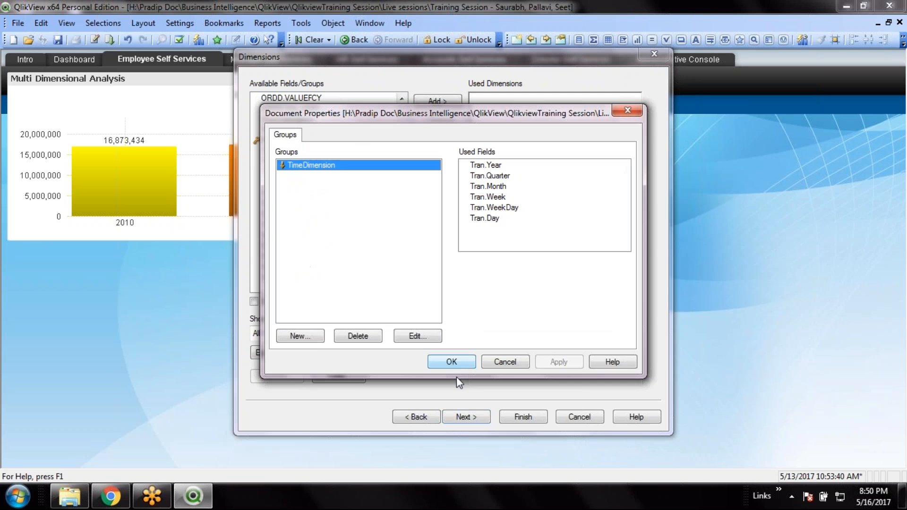
pyautogui.click(307, 341)
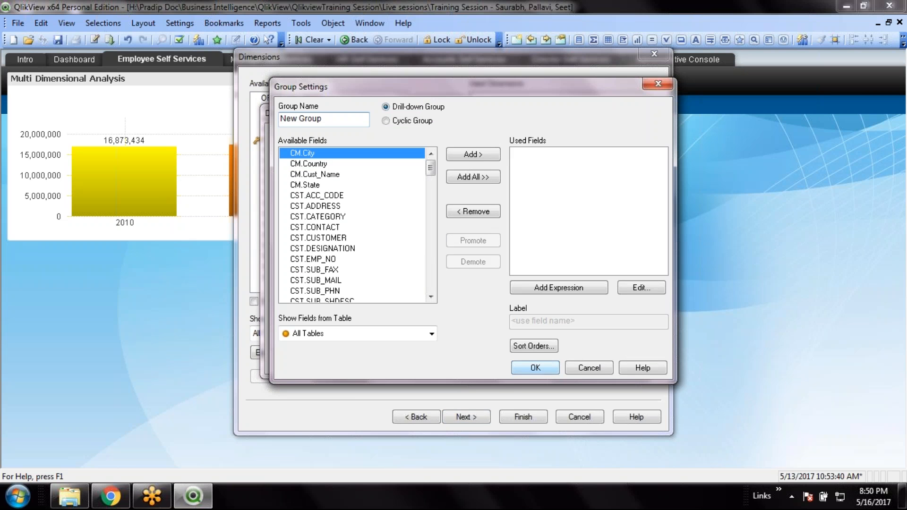
pyautogui.click(386, 121)
pyautogui.click(321, 119)
pyautogui.moveTo(321, 119); pyautogui.dragTo(281, 119)
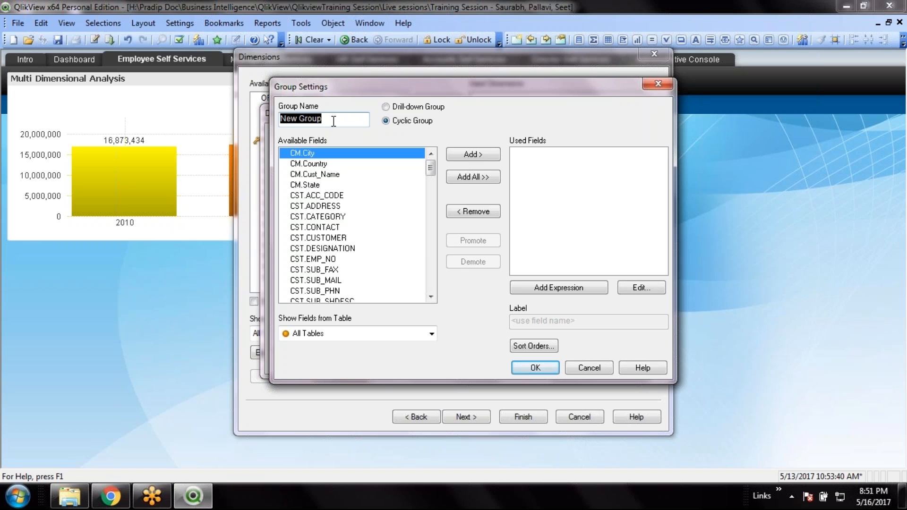
pyautogui.write('Cubegroup')
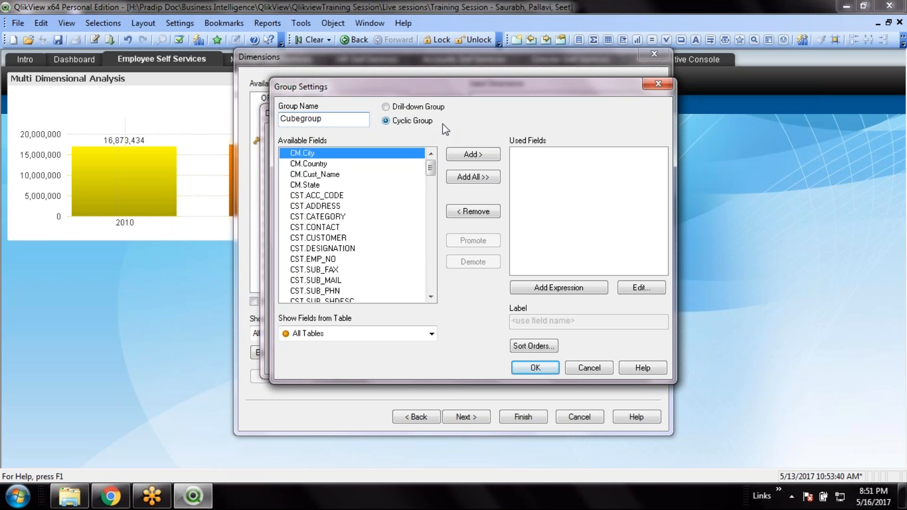
# Add CM.City, CM.Country, CM.State and CM.Cust_Name from the CM table to the Cubegroup fields
pyautogui.click(432, 334)
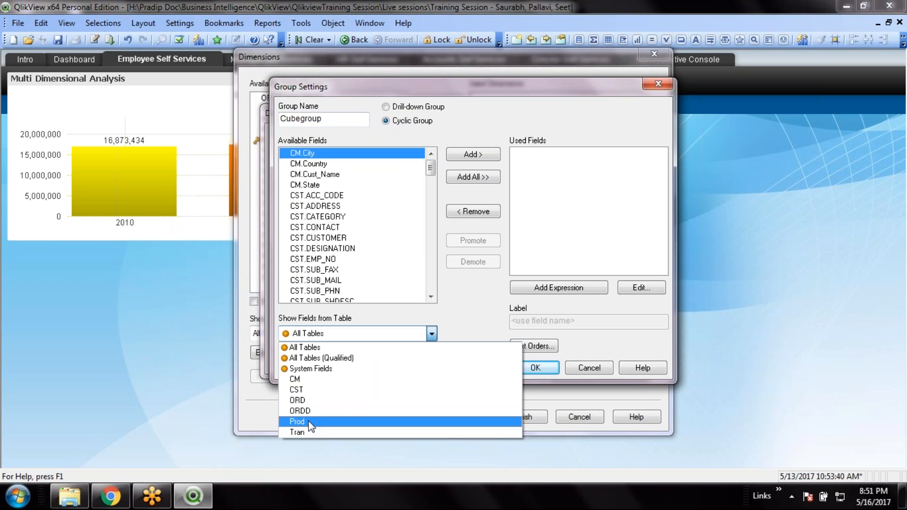
pyautogui.click(313, 383)
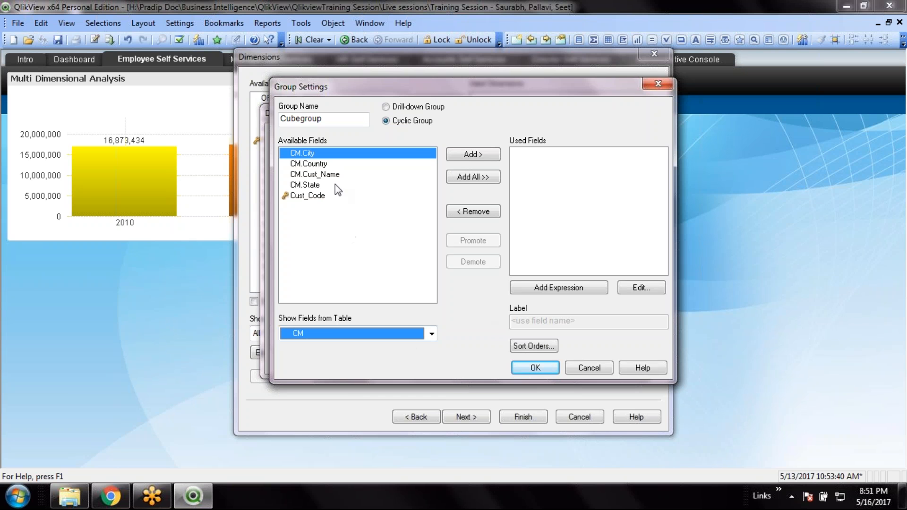
pyautogui.doubleClick(323, 154)
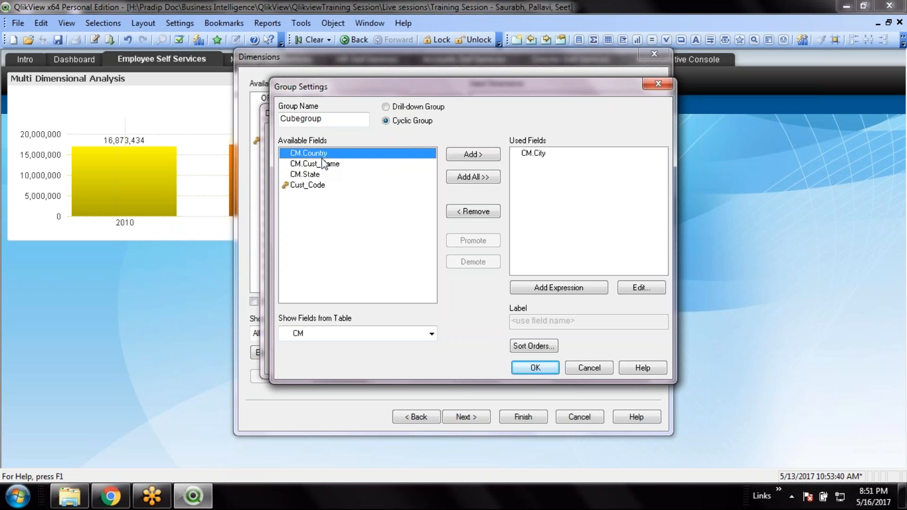
pyautogui.doubleClick(334, 153)
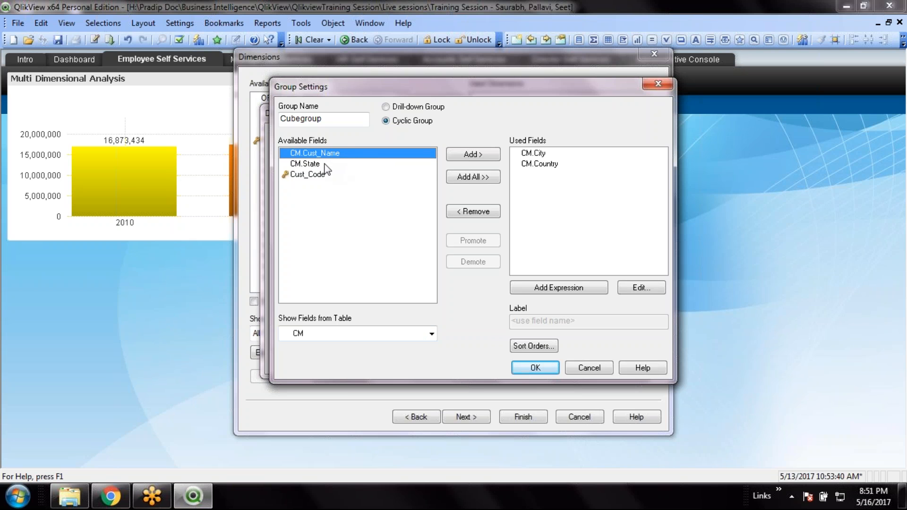
pyautogui.doubleClick(324, 163)
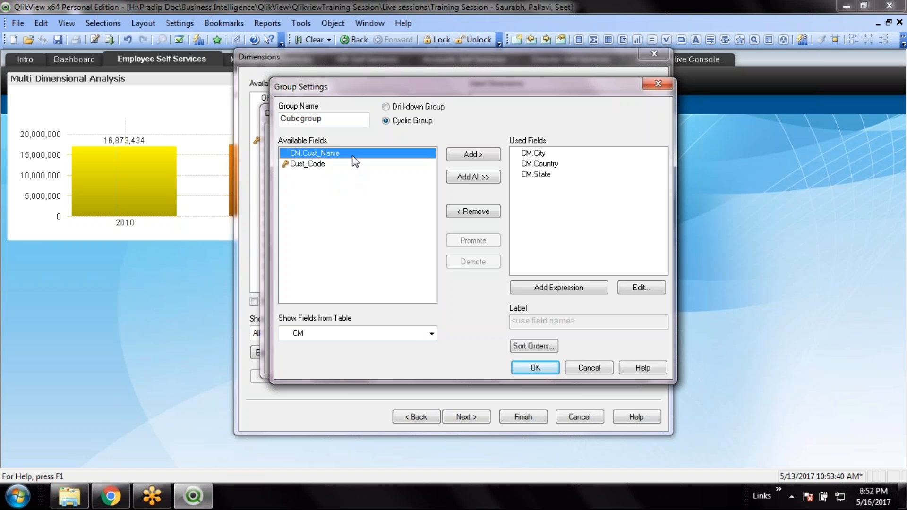
pyautogui.click(381, 333)
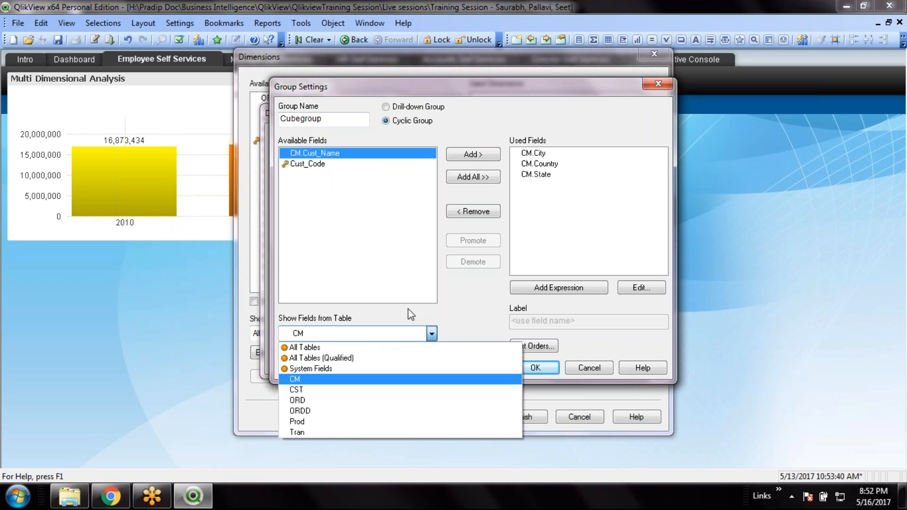
pyautogui.click(328, 189)
pyautogui.doubleClick(332, 154)
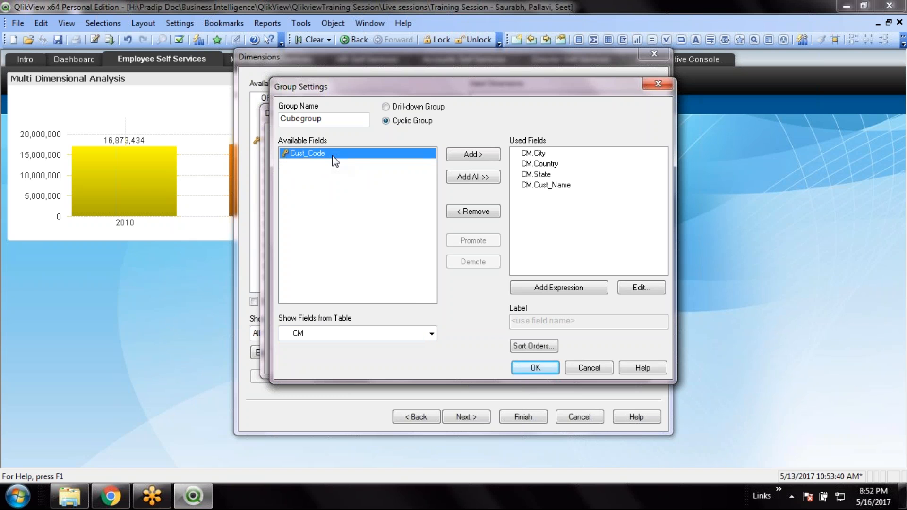
# Add Prod.Prod_Name from the Prod table and Tran.Year and Tran.Month from the Tran table to Cubegroup
pyautogui.click(343, 333)
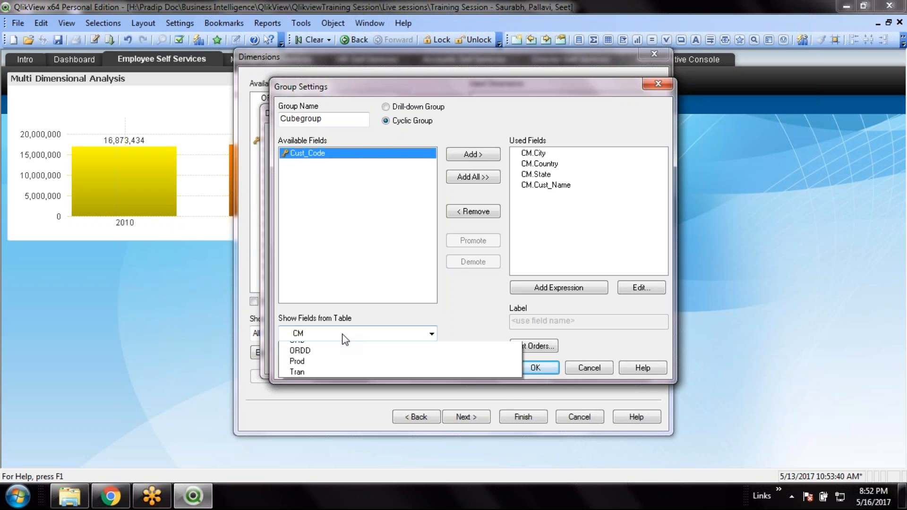
pyautogui.click(318, 423)
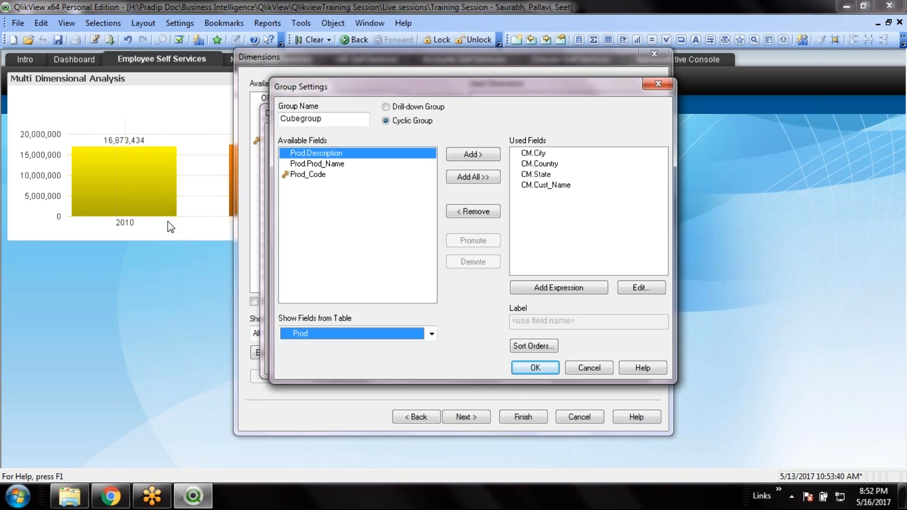
pyautogui.doubleClick(336, 166)
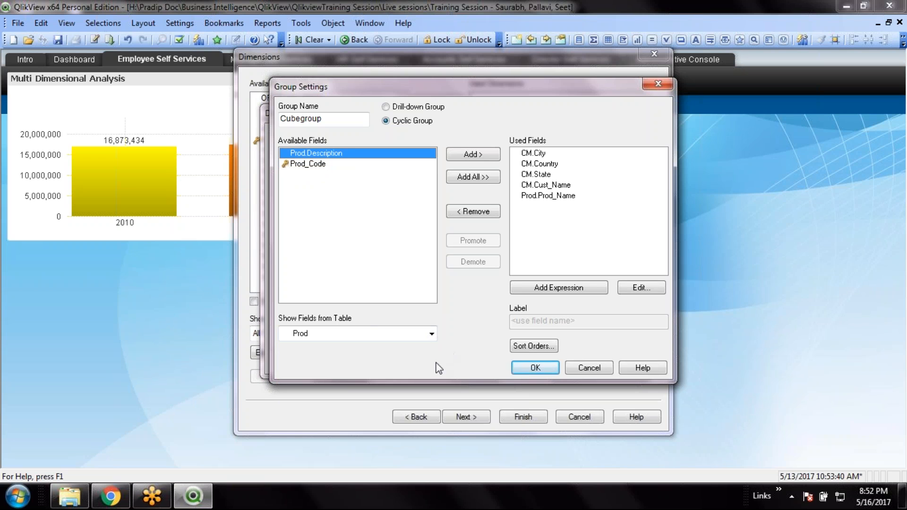
pyautogui.click(431, 333)
pyautogui.click(325, 432)
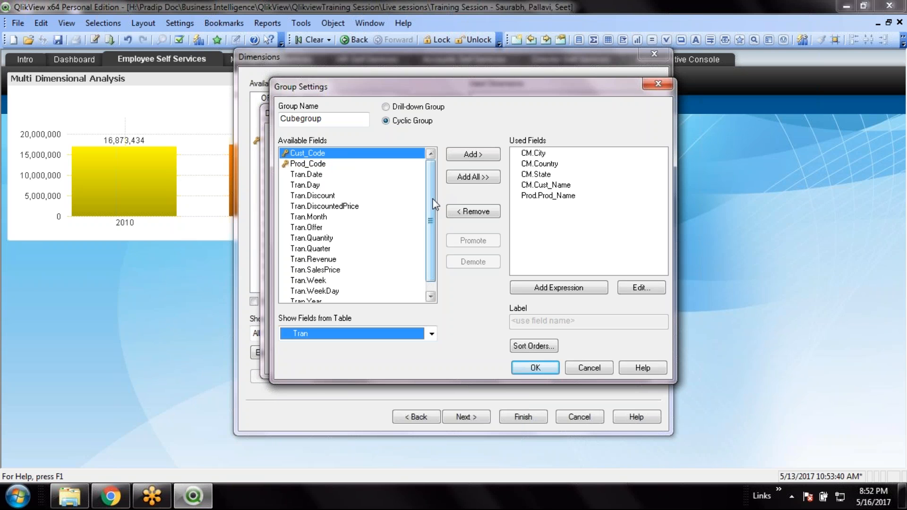
pyautogui.scroll(-1, 433, 204)
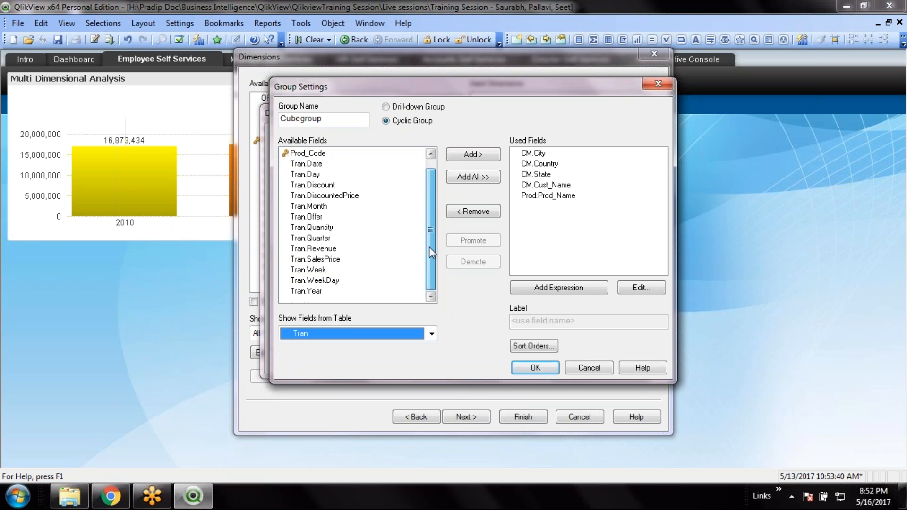
pyautogui.doubleClick(318, 292)
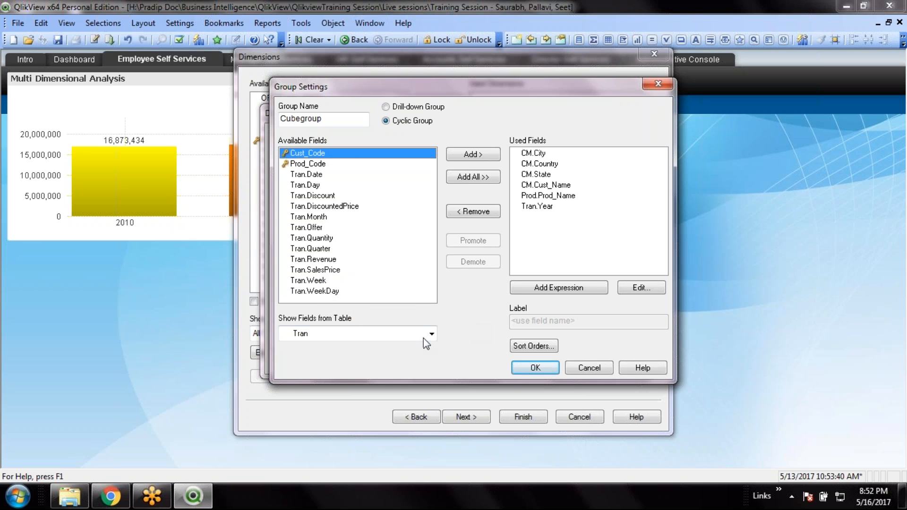
pyautogui.doubleClick(329, 217)
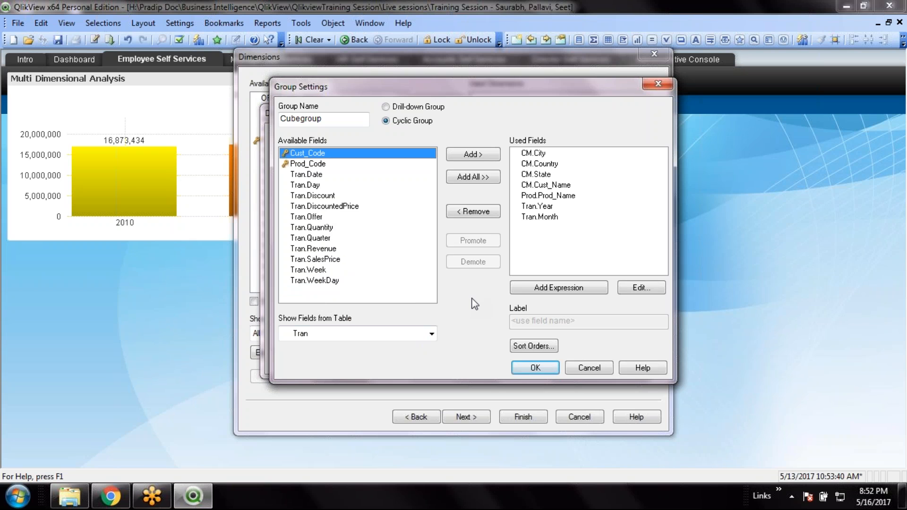
# Label the used field CM.City as City and CM.Country as Country
pyautogui.click(559, 151)
pyautogui.click(547, 324)
pyautogui.write('C')
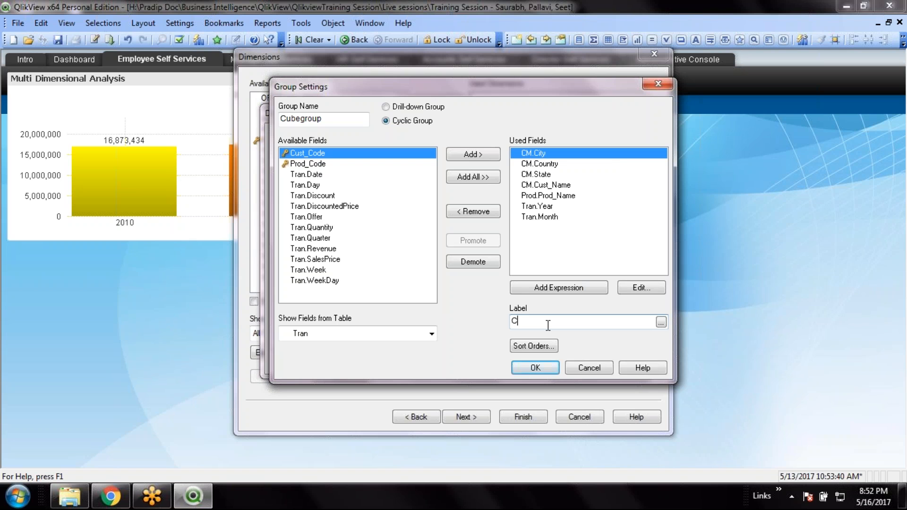
pyautogui.write('ty')
pyautogui.click(548, 164)
pyautogui.click(520, 321)
pyautogui.write('Country')
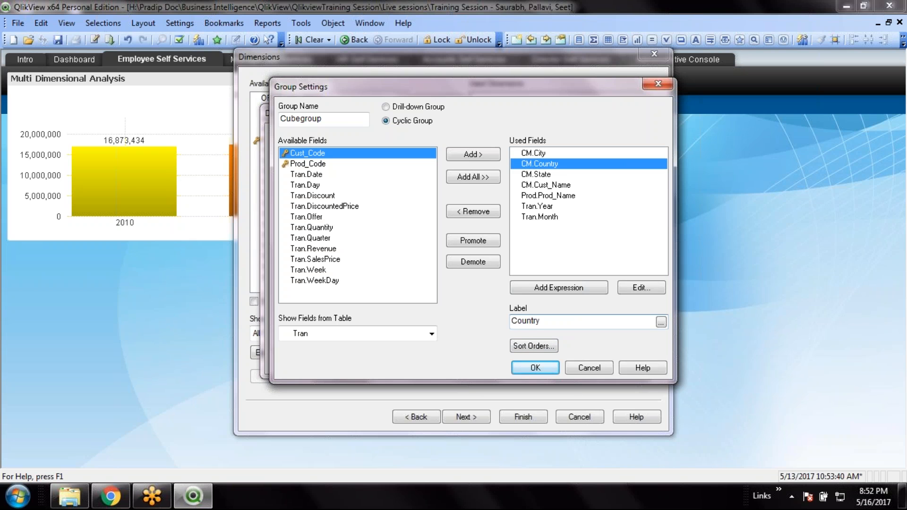
# Label the used field CM.State as State and CM.Cust_Name as Customer
pyautogui.click(544, 174)
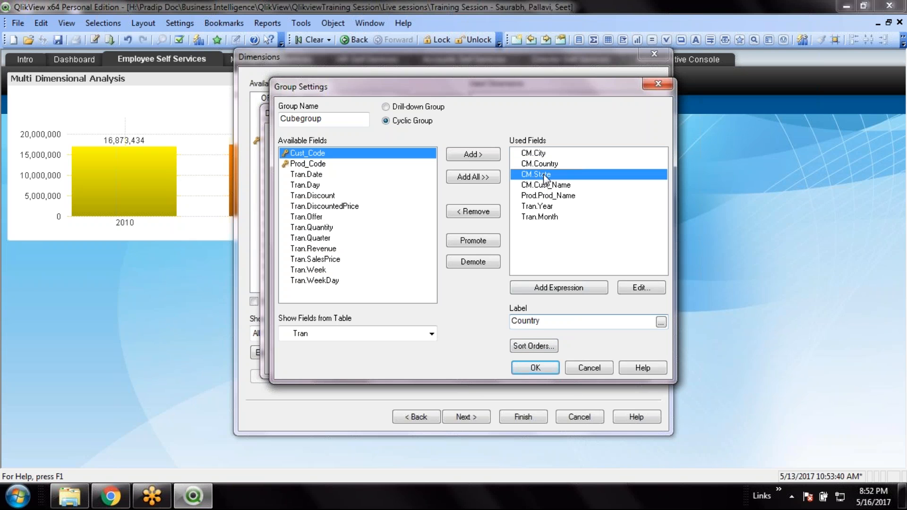
pyautogui.click(550, 320)
pyautogui.write('Sat')
pyautogui.write('te')
pyautogui.click(555, 185)
pyautogui.click(543, 321)
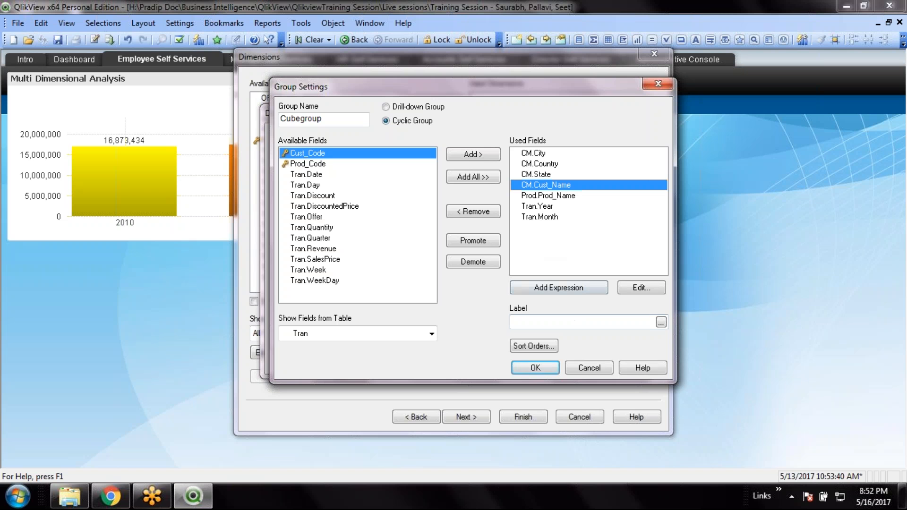
pyautogui.write('Customer')
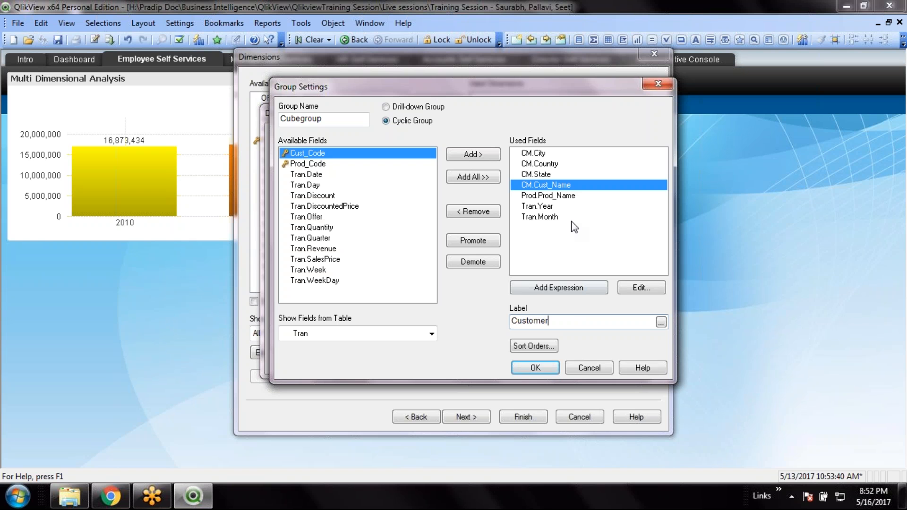
# Label Prod.Prod_Name as Product, Tran.Year as Year and Tran.Month as Month, and accept the group settings
pyautogui.click(569, 195)
pyautogui.write('Product')
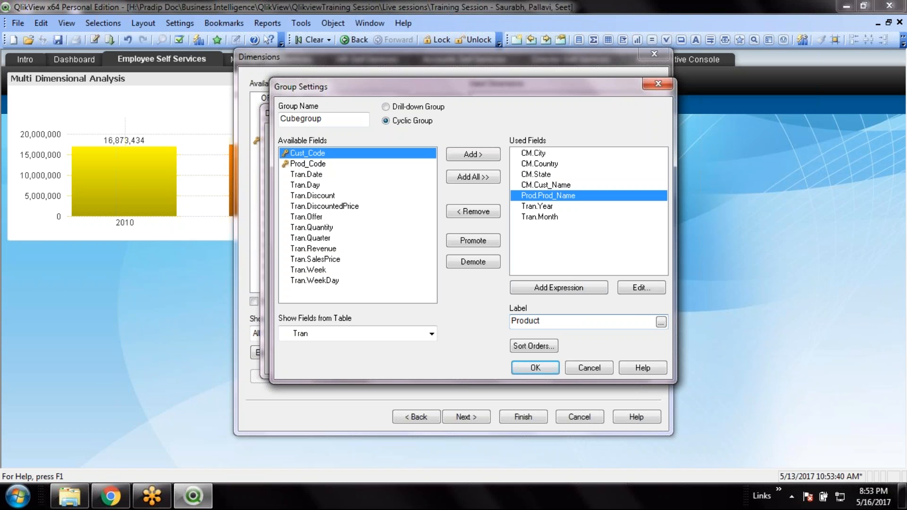
pyautogui.click(529, 208)
pyautogui.write('Year')
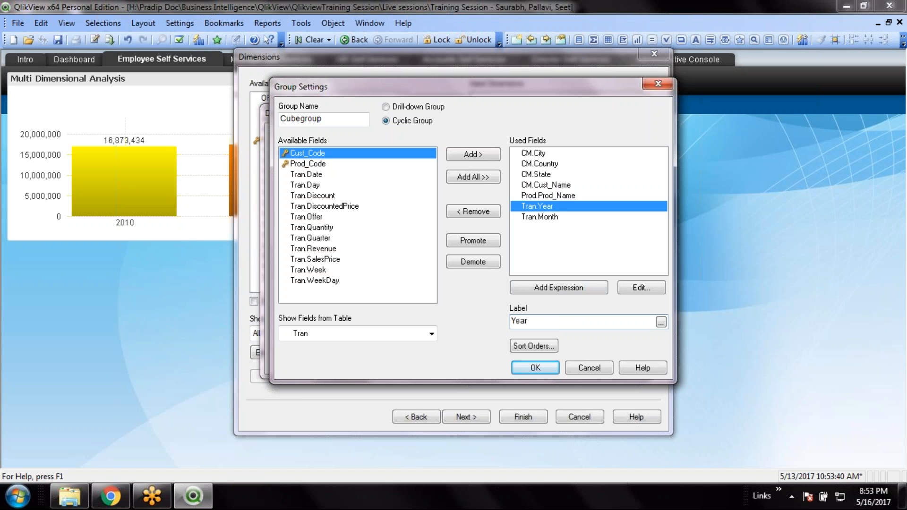
pyautogui.click(558, 218)
pyautogui.write('Month')
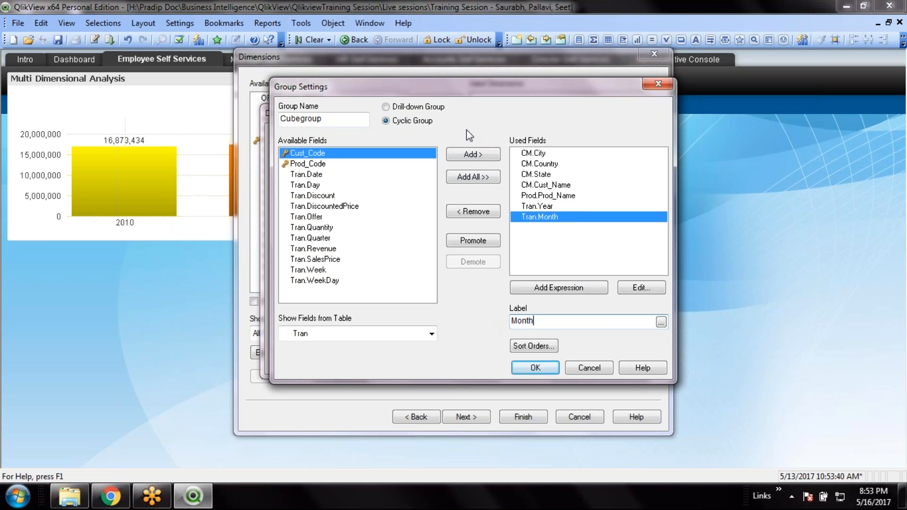
pyautogui.click(531, 372)
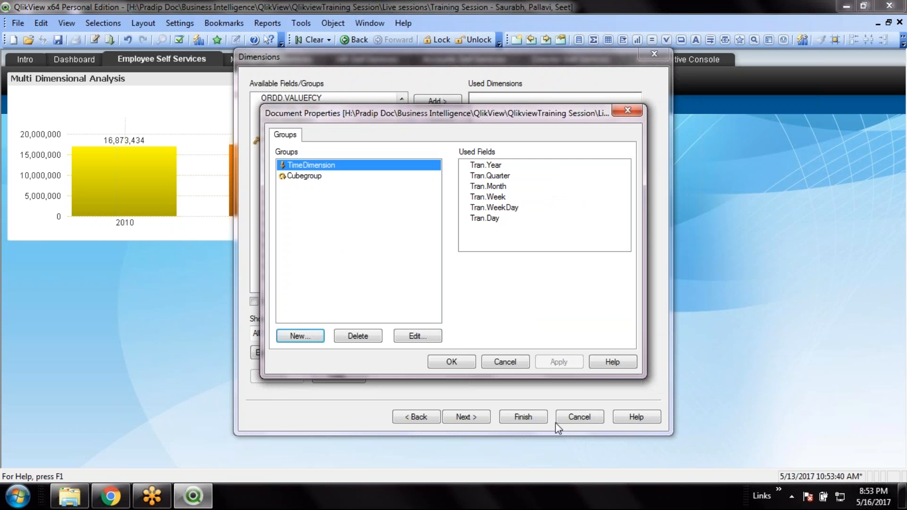
# Compare the used fields of the Cubegroup and TimeDimension groups, and accept the document's group list
pyautogui.click(313, 175)
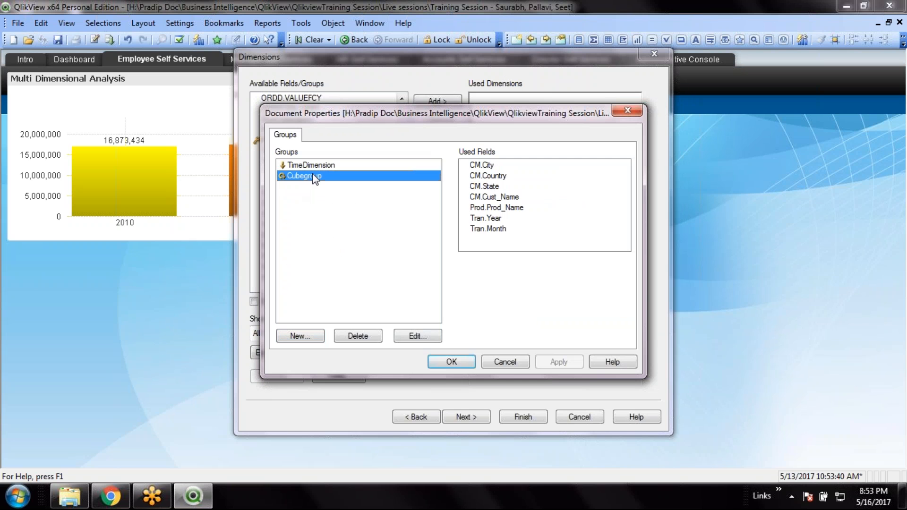
pyautogui.click(344, 166)
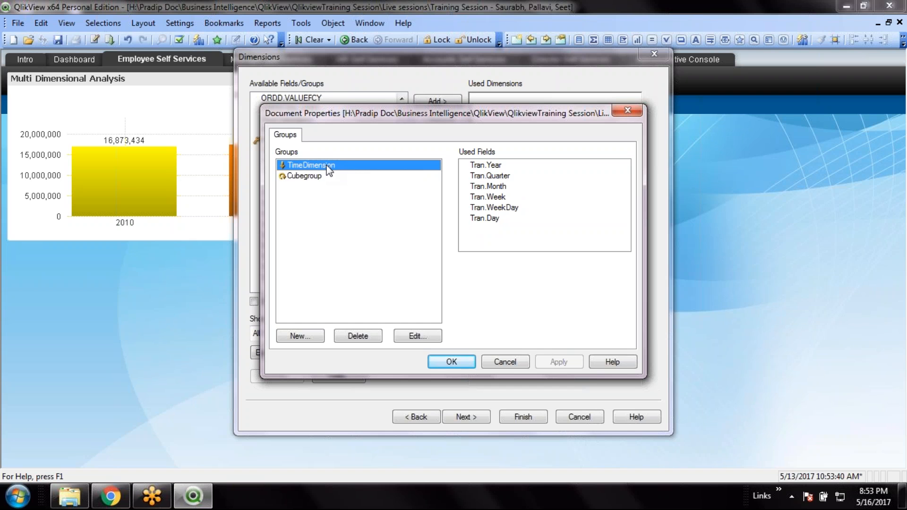
pyautogui.click(317, 177)
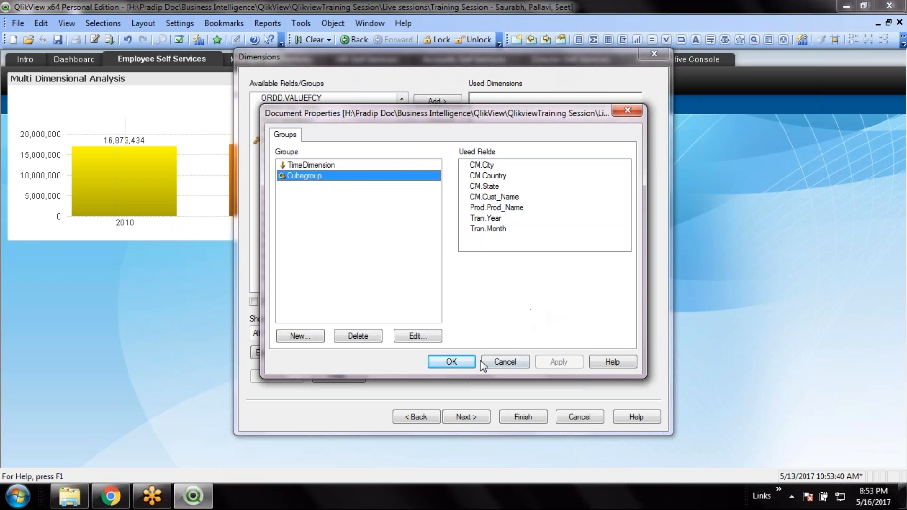
pyautogui.click(467, 362)
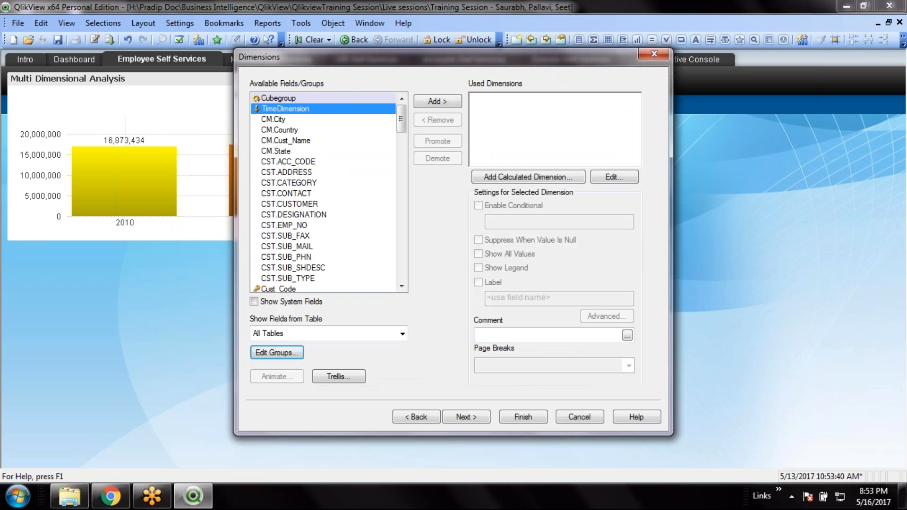
# Add the Cubegroup cyclic group as the pie chart's used dimension
pyautogui.click(296, 99)
pyautogui.click(293, 108)
pyautogui.click(297, 97)
pyautogui.click(301, 110)
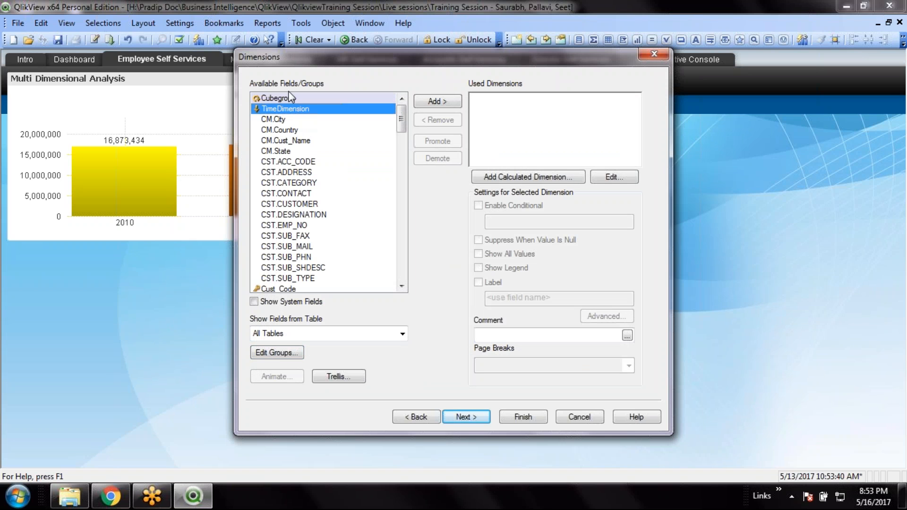
pyautogui.click(288, 99)
pyautogui.click(442, 102)
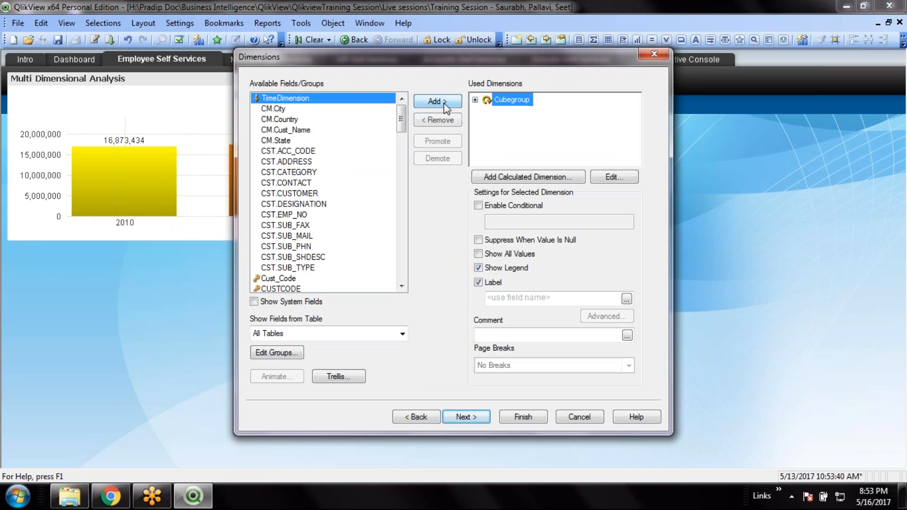
# Label the Cubegroup dimension as Dimension and continue to the chart's expressions
pyautogui.click(520, 298)
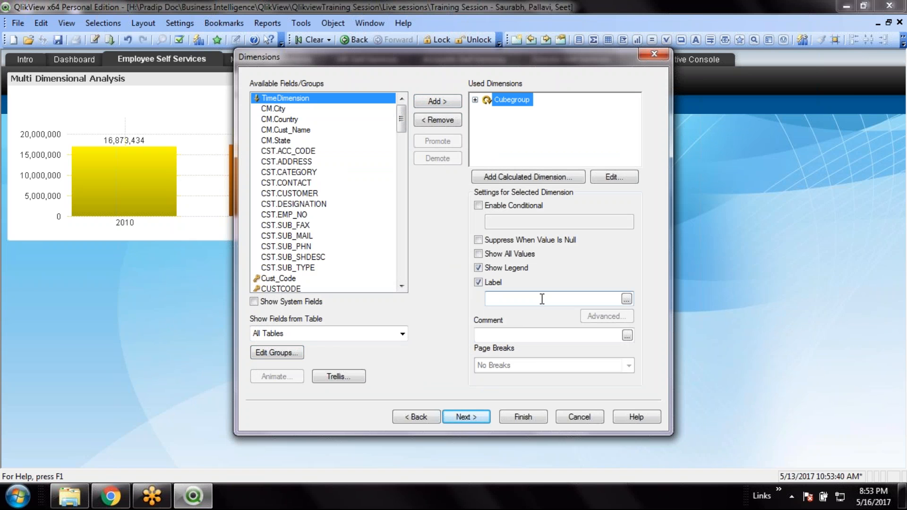
pyautogui.write('Dimension')
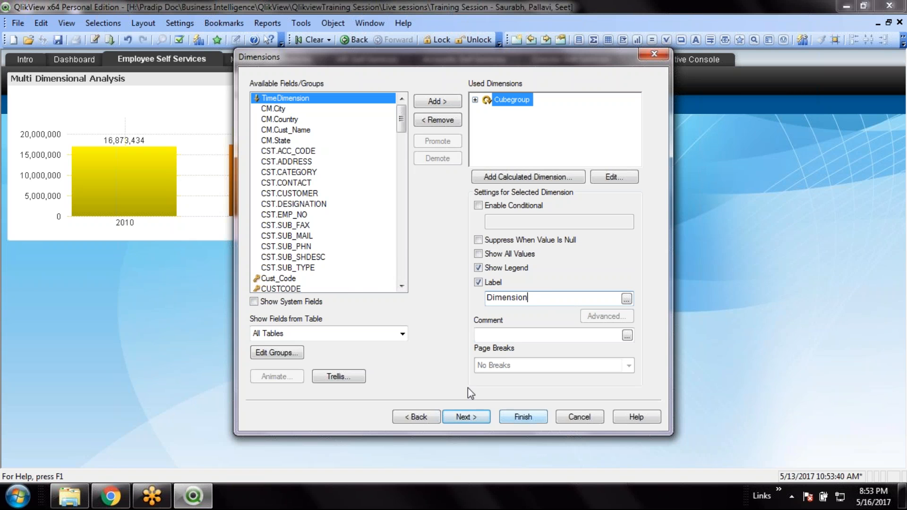
pyautogui.click(465, 417)
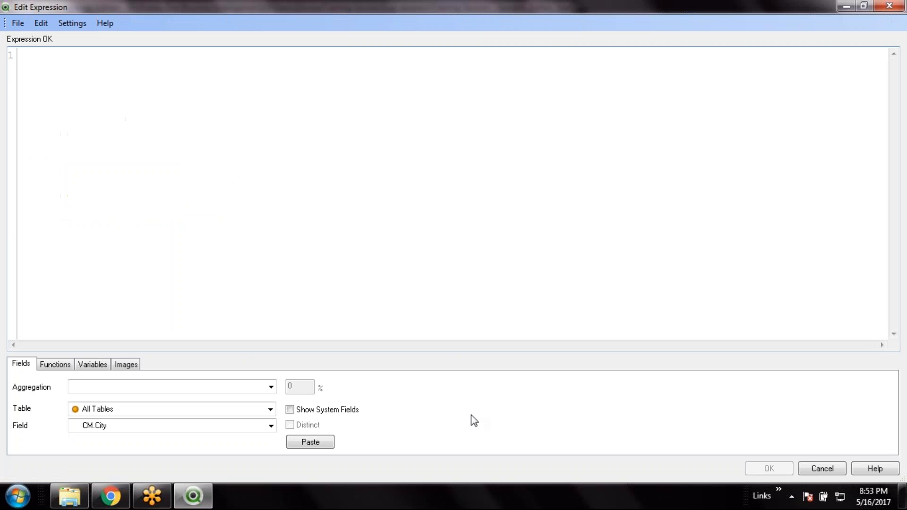
# Define the pie chart's expression as sum(Tran.SalesPrice)
pyautogui.write('su')
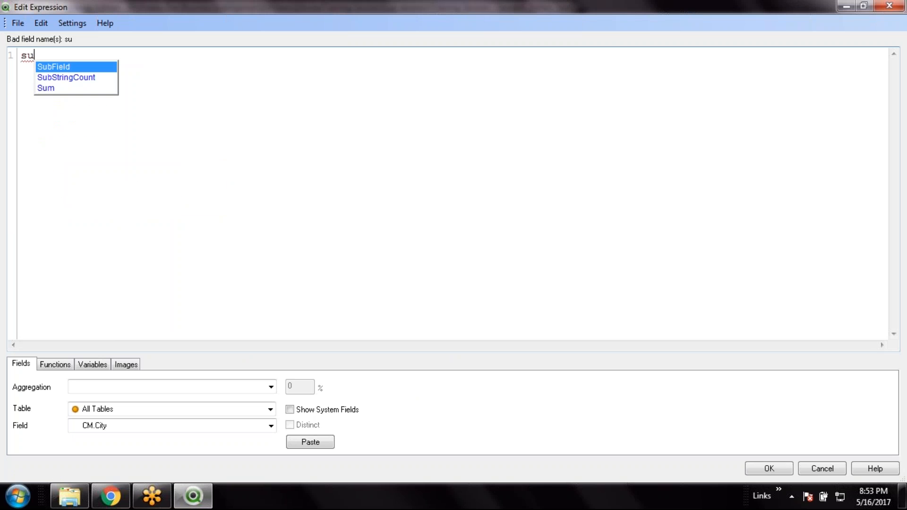
pyautogui.write('m(')
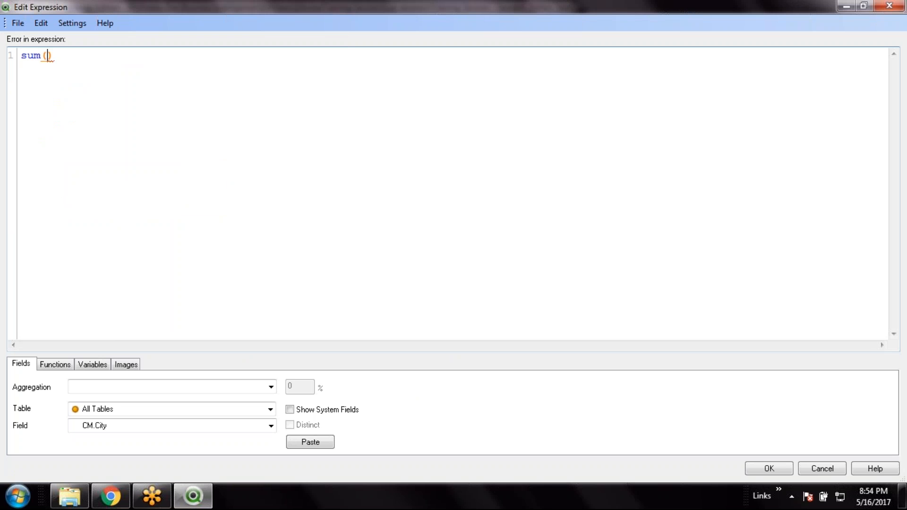
pyautogui.write('tr')
pyautogui.press('Down')
pyautogui.press('Down')
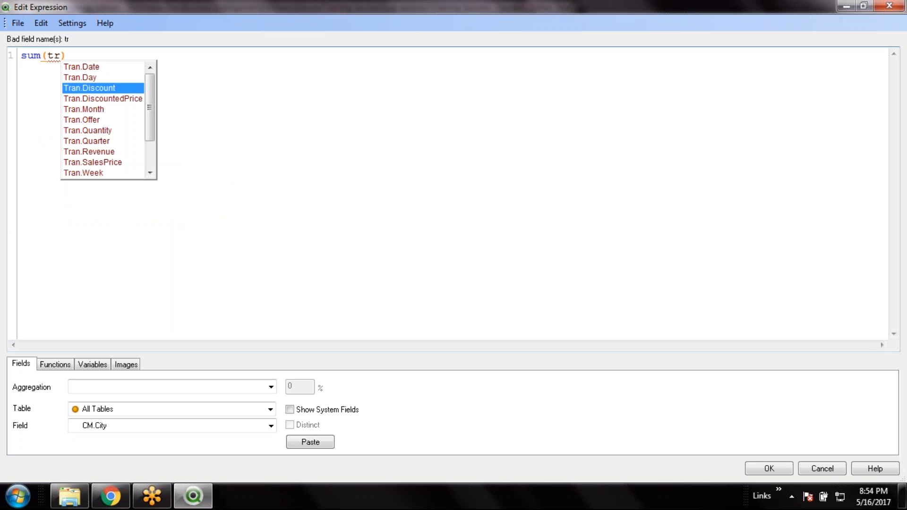
pyautogui.press('Down')
pyautogui.press('Down')
pyautogui.press('Down')
pyautogui.press('Down')
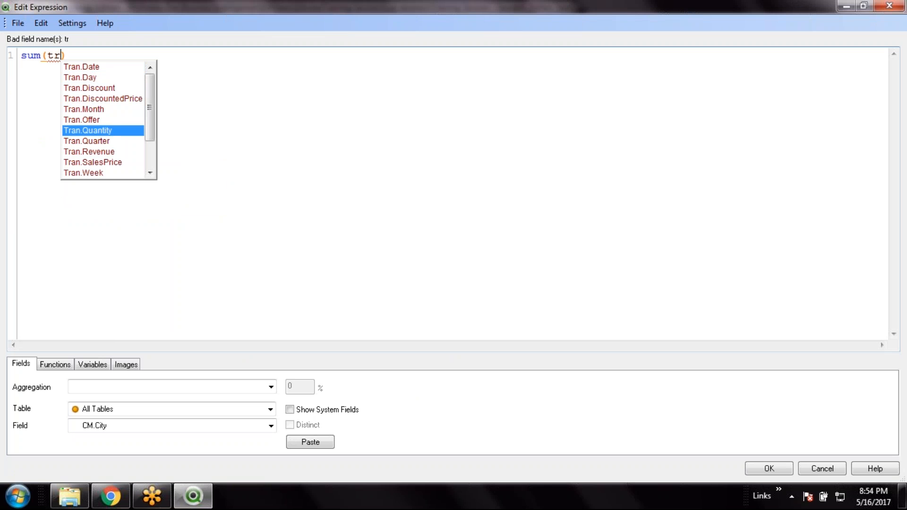
pyautogui.press('Down')
pyautogui.press('Down')
pyautogui.press('Down')
pyautogui.press('Down')
pyautogui.press('Down')
pyautogui.press('Down')
pyautogui.press('Up')
pyautogui.press('Up')
pyautogui.press('Up')
pyautogui.press('Return')
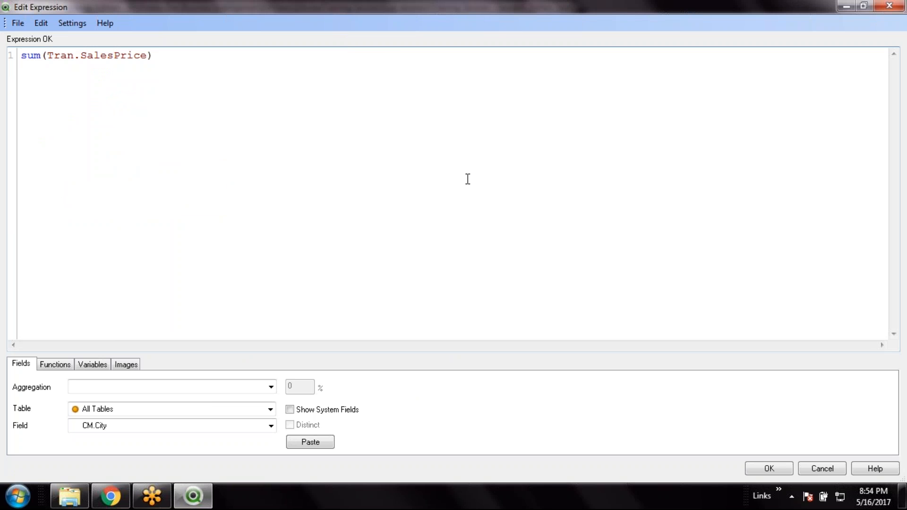
pyautogui.click(773, 469)
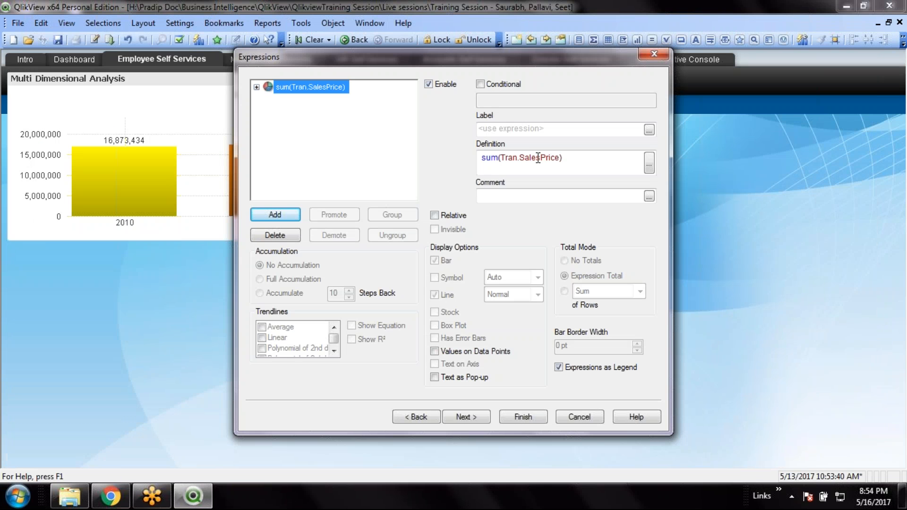
# Label the expression Sales, show its values on data points, and continue to the chart's style settings
pyautogui.moveTo(540, 160); pyautogui.dragTo(522, 161)
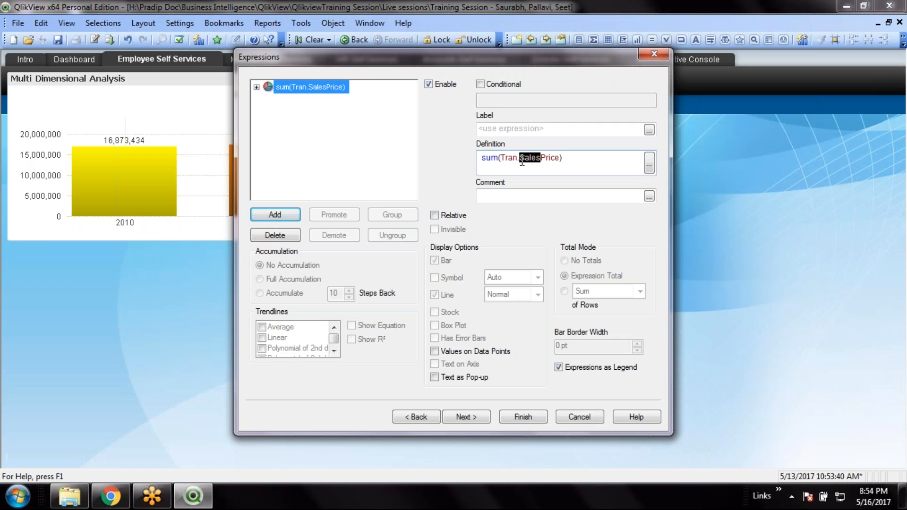
pyautogui.click(525, 127)
pyautogui.write('Sales')
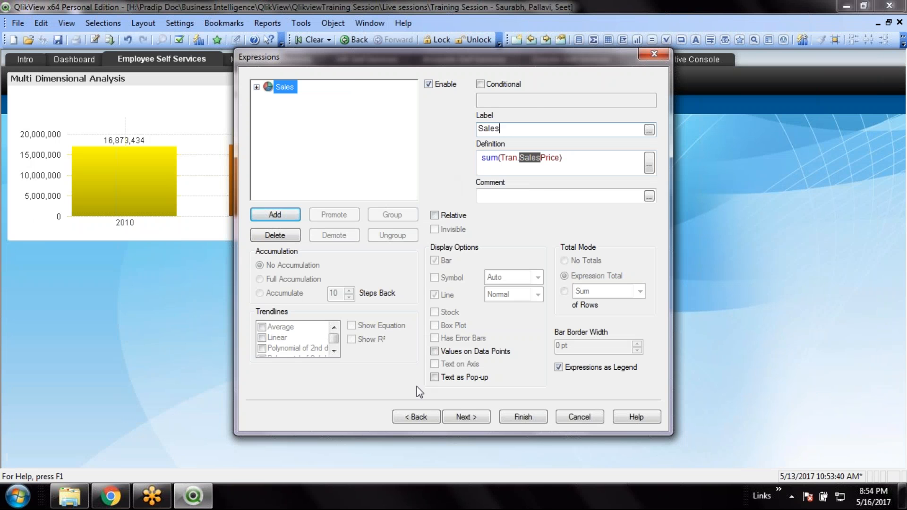
pyautogui.click(434, 351)
pyautogui.click(468, 419)
pyautogui.press('Return')
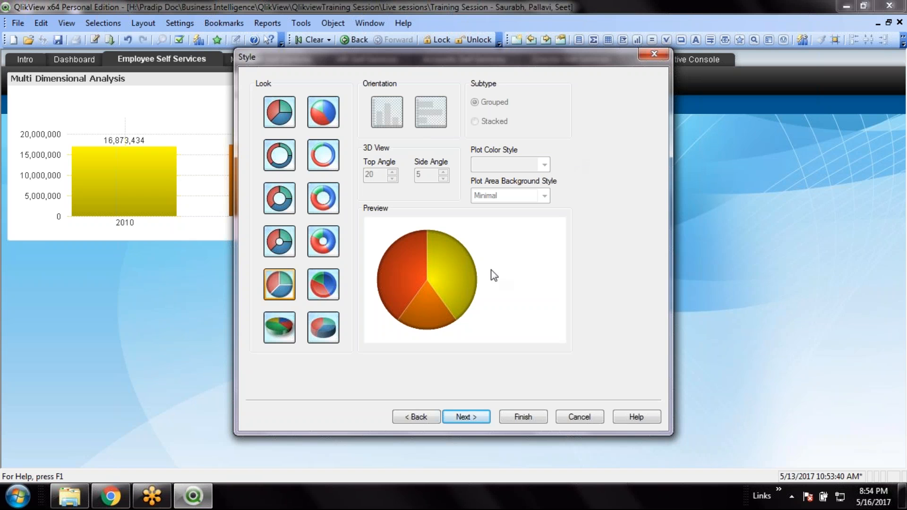
# Compare several pie and ring looks and choose the full pie with a bright rim and shaded segments
pyautogui.click(329, 280)
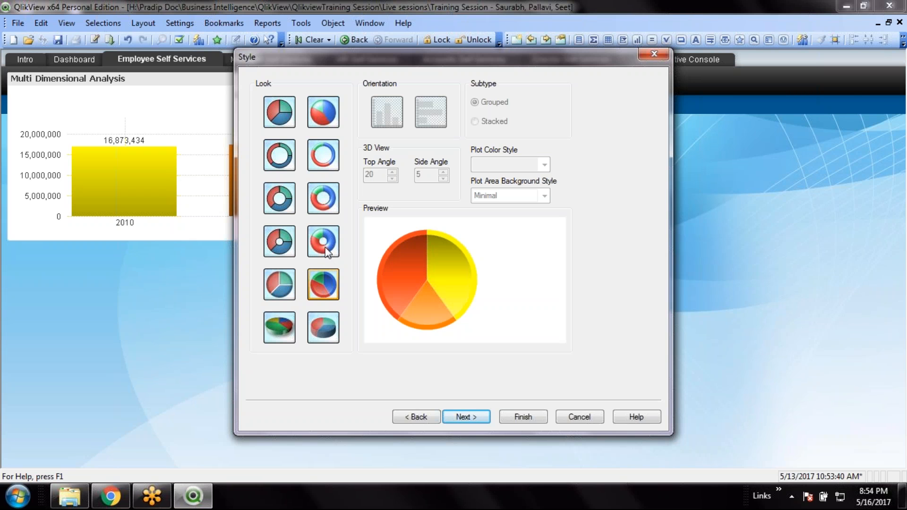
pyautogui.click(327, 249)
pyautogui.click(328, 208)
pyautogui.click(311, 161)
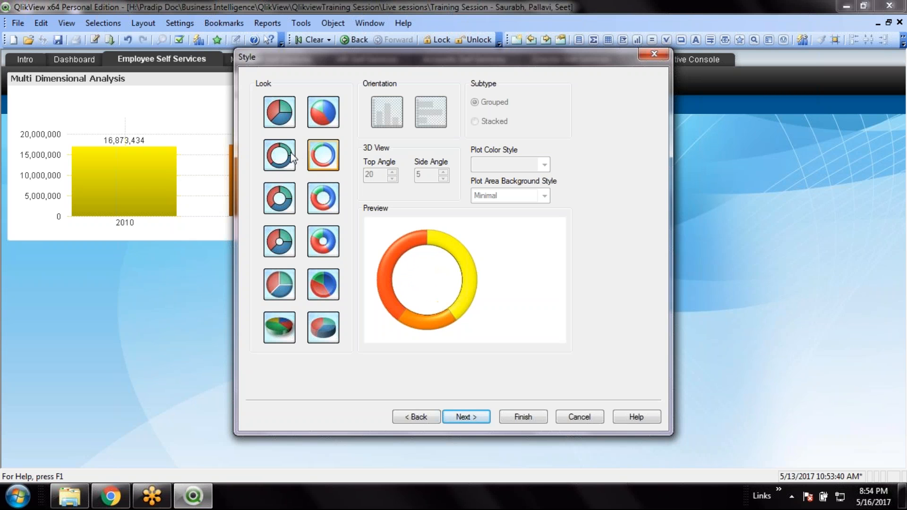
pyautogui.click(280, 112)
pyautogui.click(323, 111)
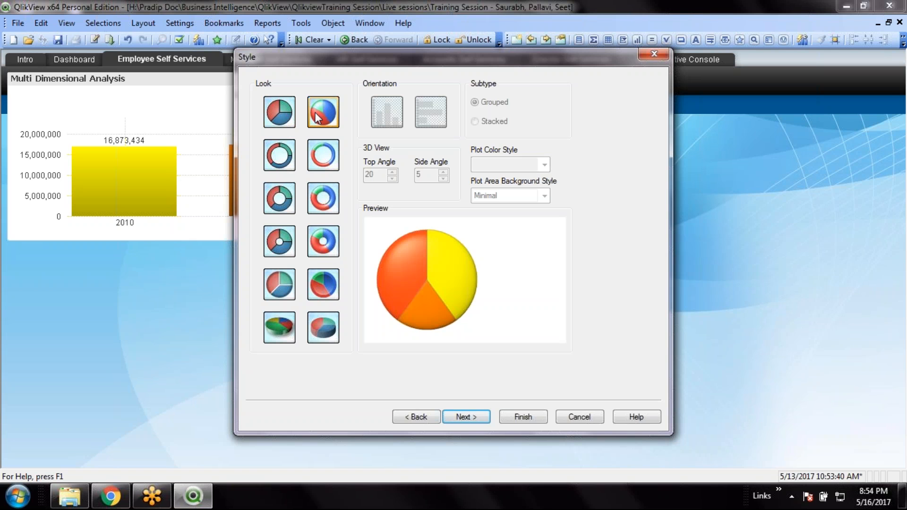
pyautogui.click(330, 280)
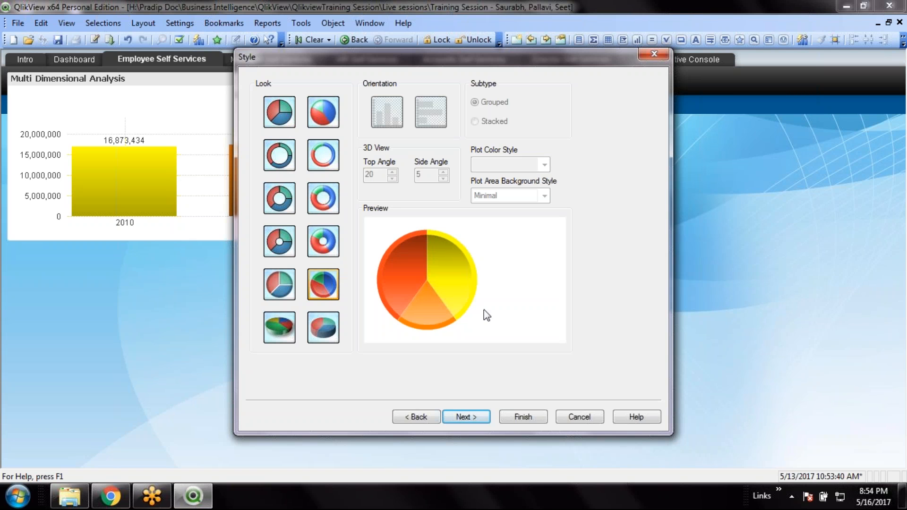
pyautogui.click(468, 418)
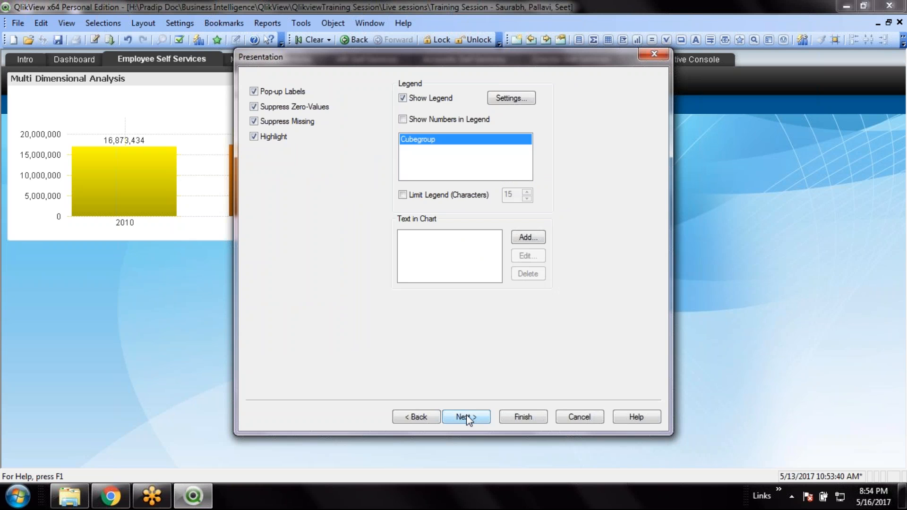
# Keep the default presentation and colors, and set the Sales expression's number format to Integer
pyautogui.click(469, 417)
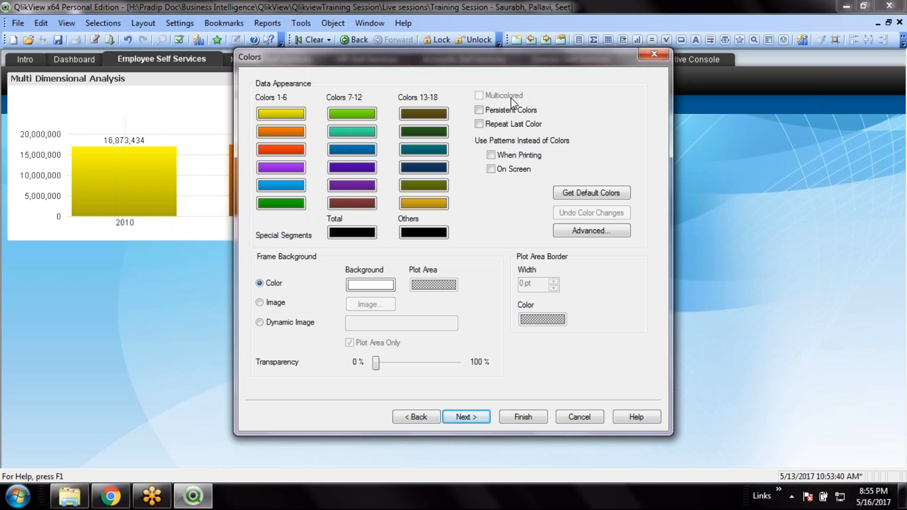
pyautogui.click(473, 417)
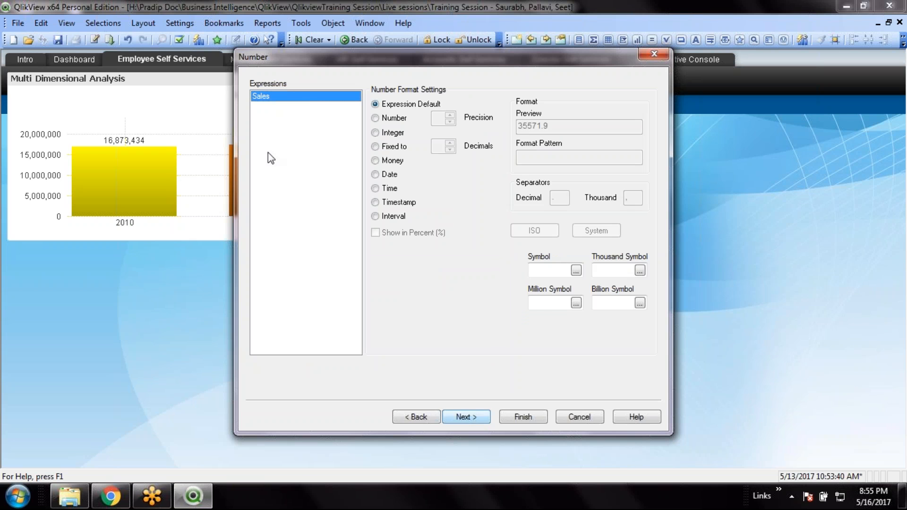
pyautogui.click(375, 133)
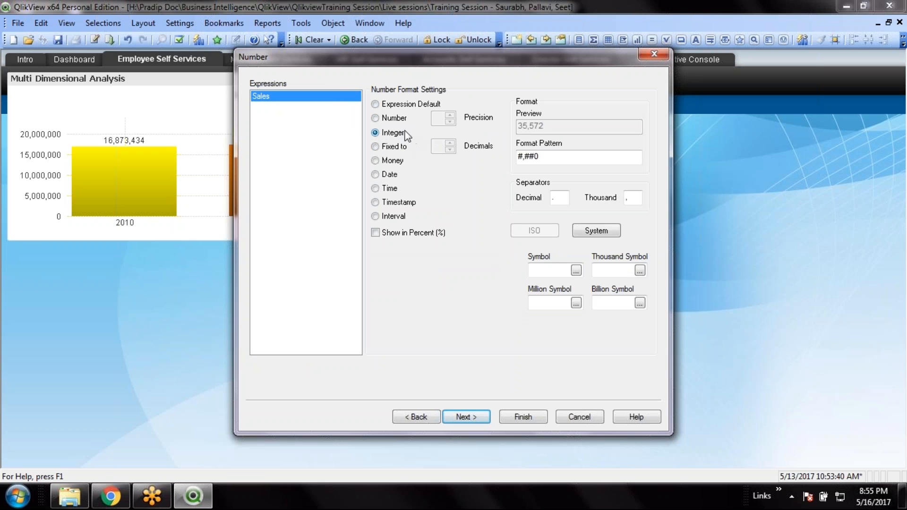
pyautogui.click(471, 418)
pyautogui.press('Return')
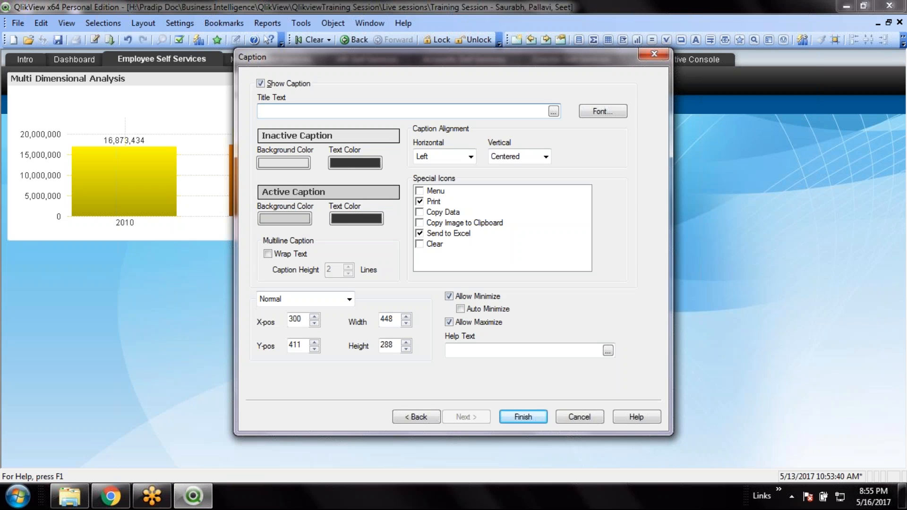
# Title the pie chart Multi Dimensional Sales Analysis and finish creating it
pyautogui.write('Multidimensional')
pyautogui.hotkey('shift', 'Right')
pyautogui.write('D')
pyautogui.press('End')
pyautogui.write('Sales Analysis')
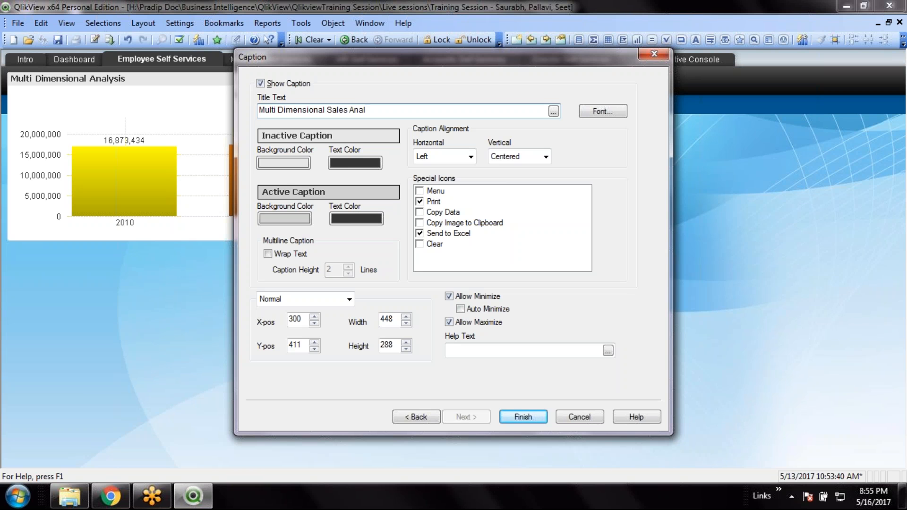
pyautogui.click(523, 416)
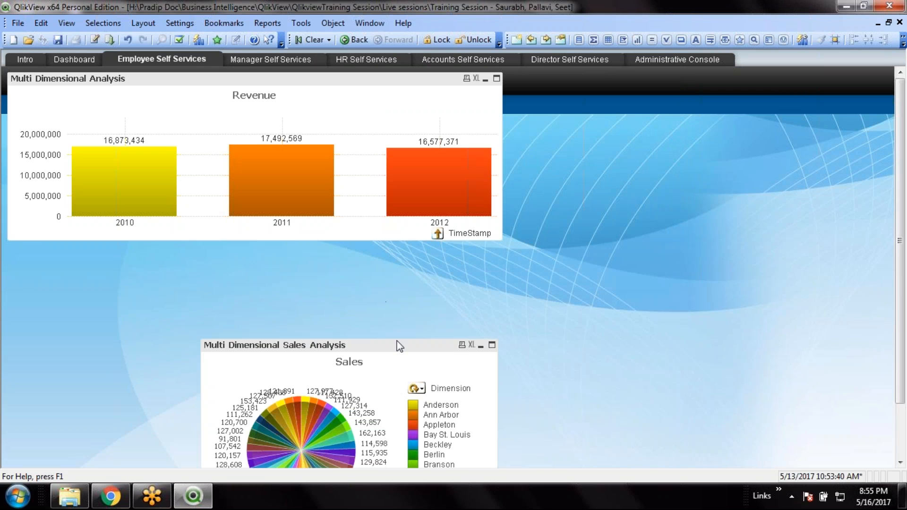
# Move the sales pie chart to about X 672, Y 232 and enlarge it to about 636 by 327
pyautogui.moveTo(369, 344); pyautogui.dragTo(607, 245)
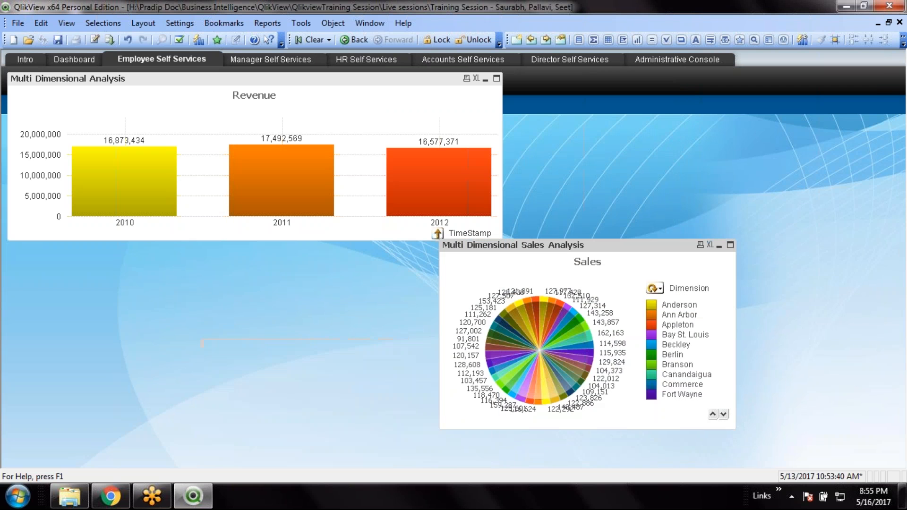
pyautogui.moveTo(736, 428); pyautogui.dragTo(859, 455)
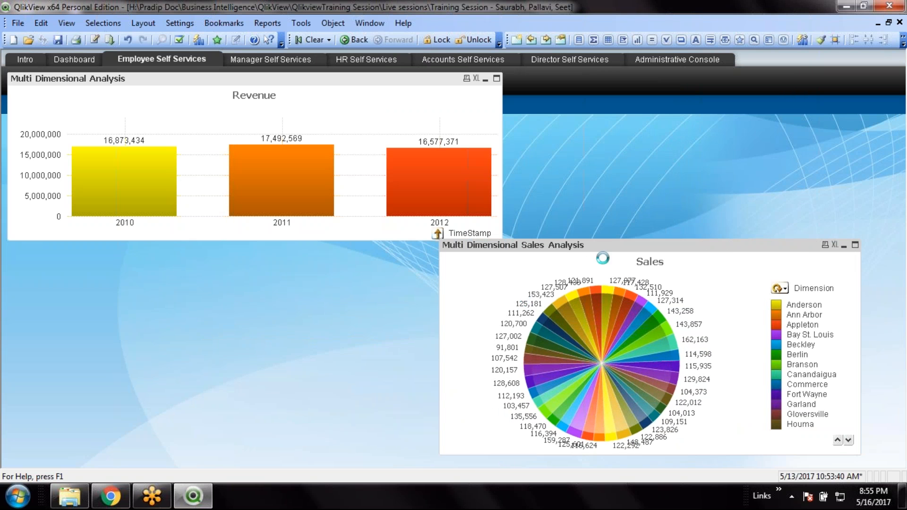
pyautogui.moveTo(618, 245); pyautogui.dragTo(627, 226)
# In the sales pie chart's properties, clear the label text of the Cubegroup dimension
pyautogui.rightClick(721, 253)
pyautogui.click(749, 261)
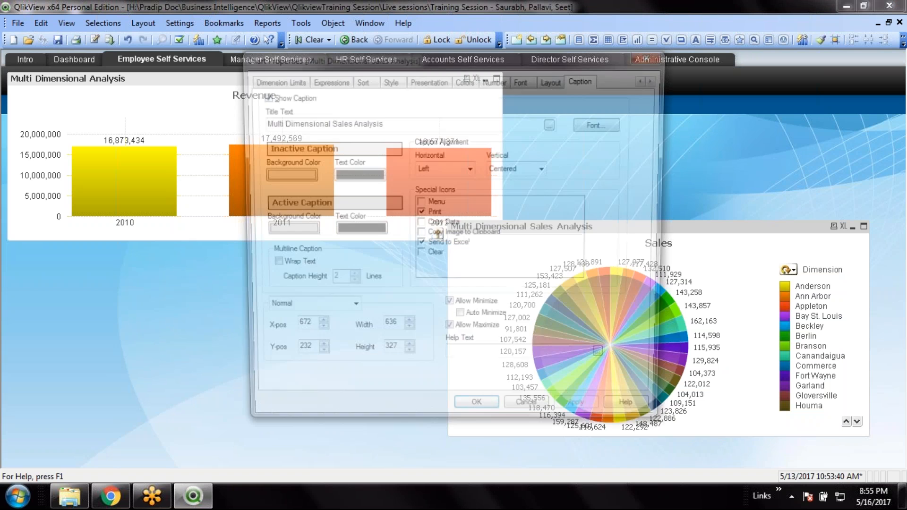
pyautogui.click(311, 81)
pyautogui.click(275, 80)
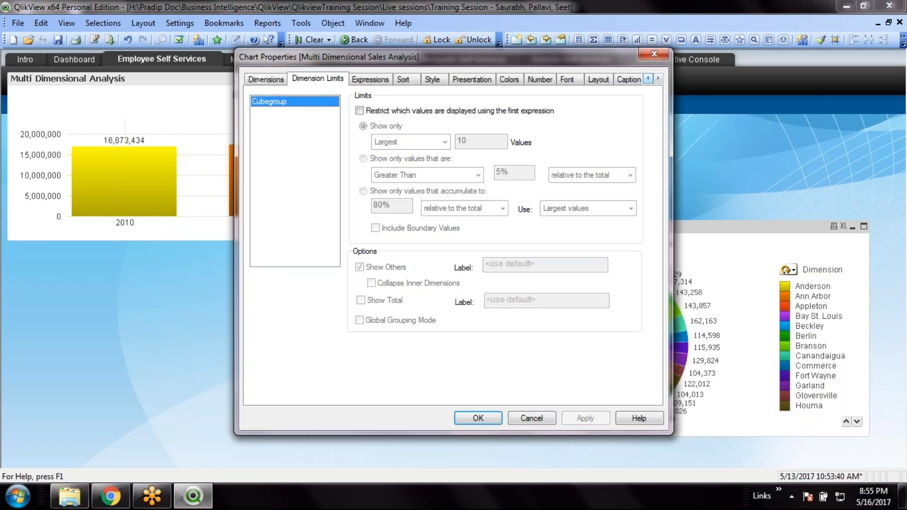
pyautogui.click(266, 80)
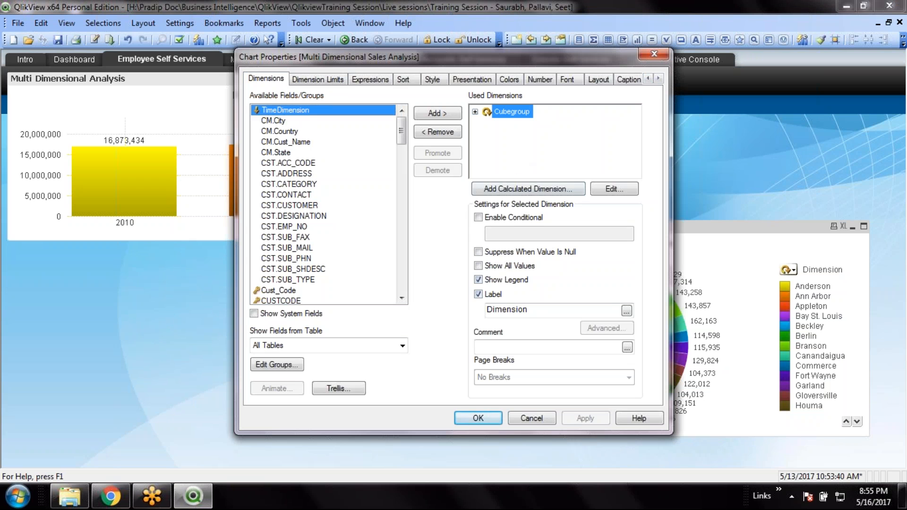
pyautogui.doubleClick(511, 310)
pyautogui.write('Cy')
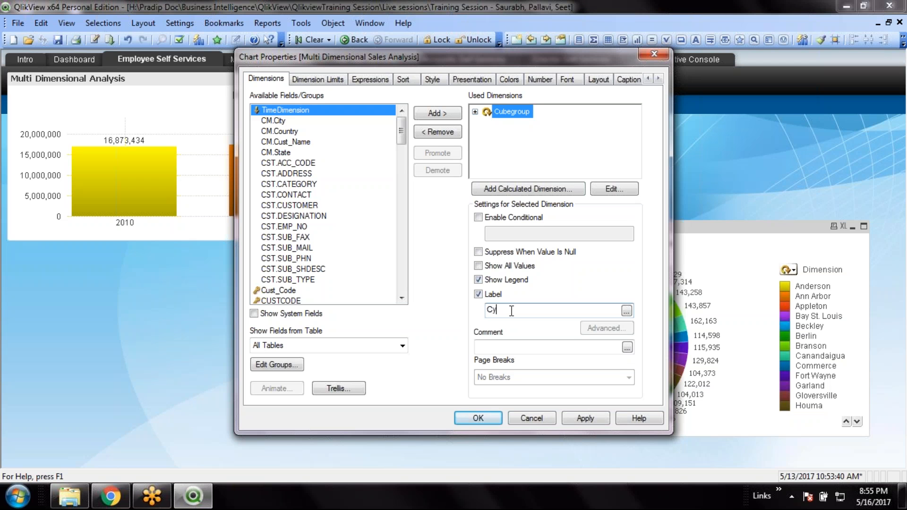
pyautogui.press('BackSpace')
pyautogui.press('BackSpace')
pyautogui.write('=Cu')
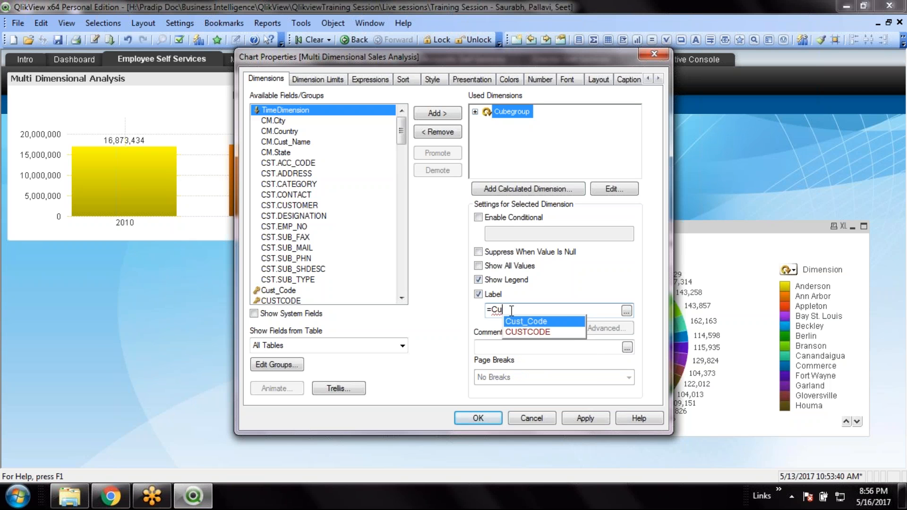
pyautogui.press('BackSpace')
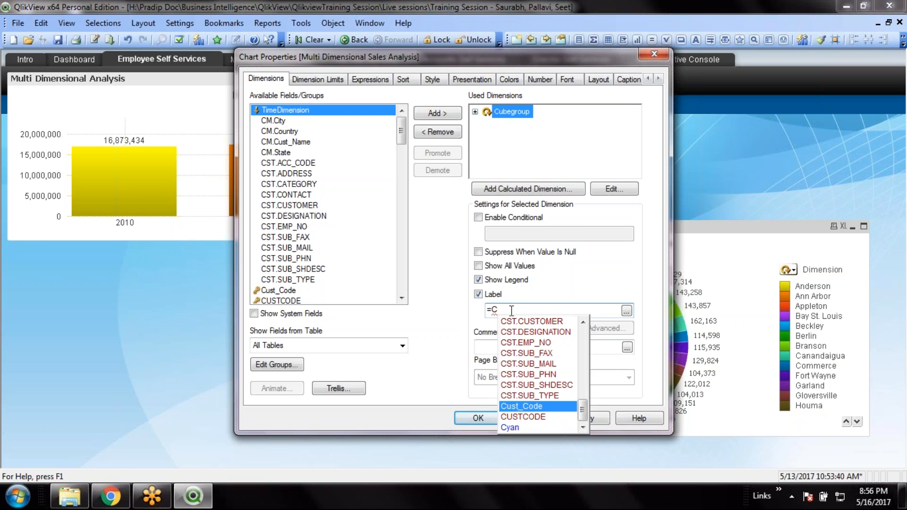
pyautogui.press('BackSpace')
pyautogui.press('BackSpace')
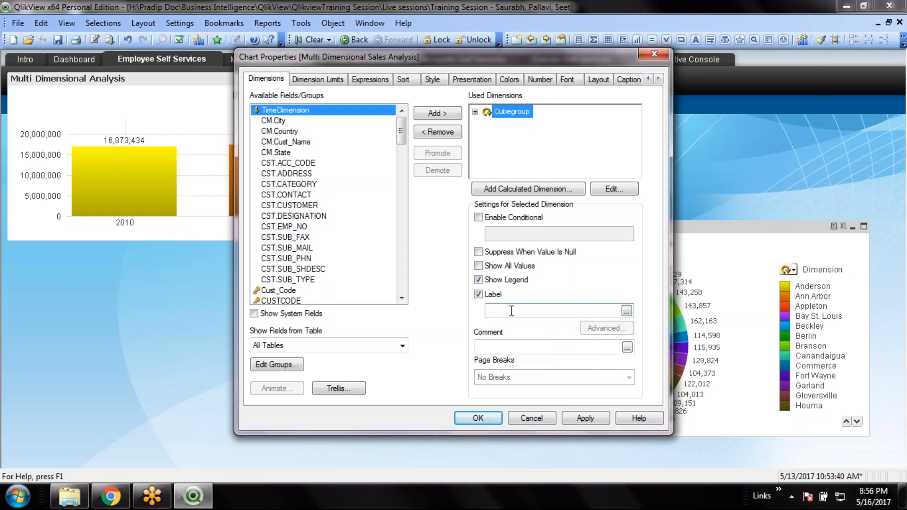
# Set the Cubegroup dimension's label to Dimension and apply the sales pie chart's properties
pyautogui.click(491, 294)
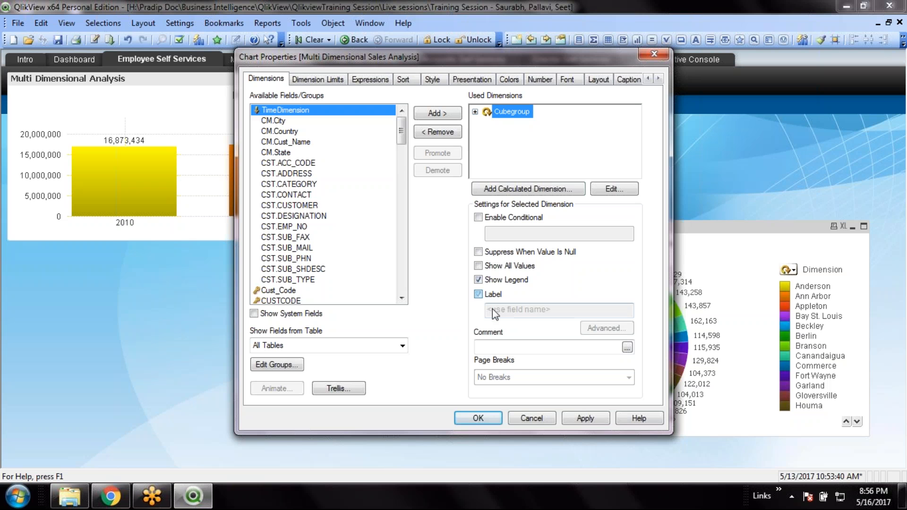
pyautogui.click(590, 418)
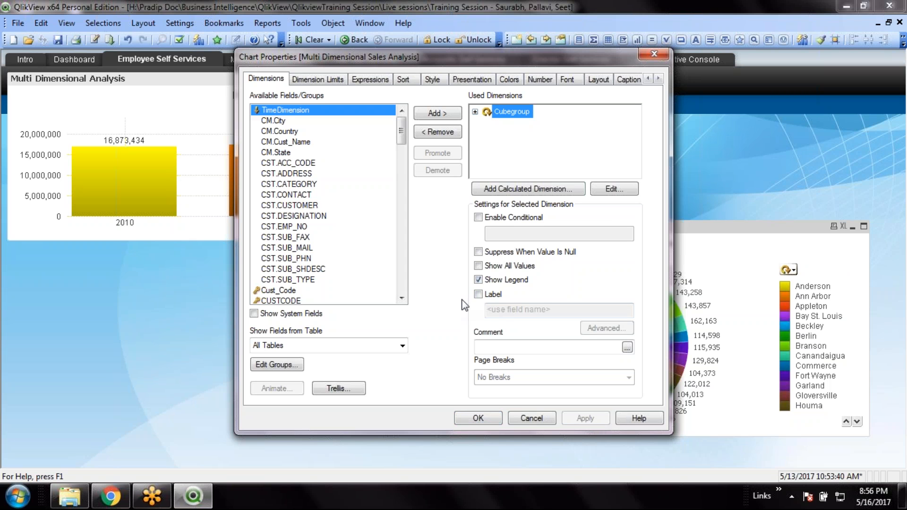
pyautogui.click(480, 294)
pyautogui.click(592, 311)
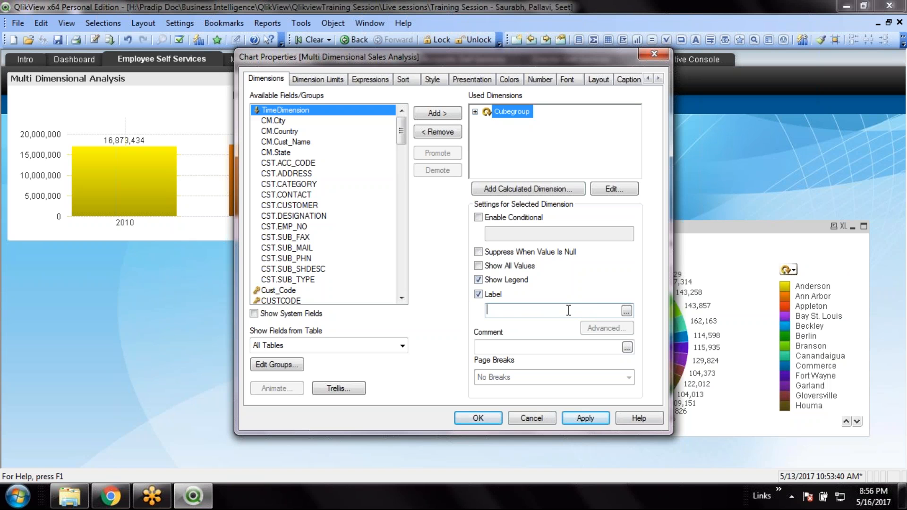
pyautogui.click(475, 112)
pyautogui.click(475, 111)
pyautogui.write('Dimension')
pyautogui.click(478, 418)
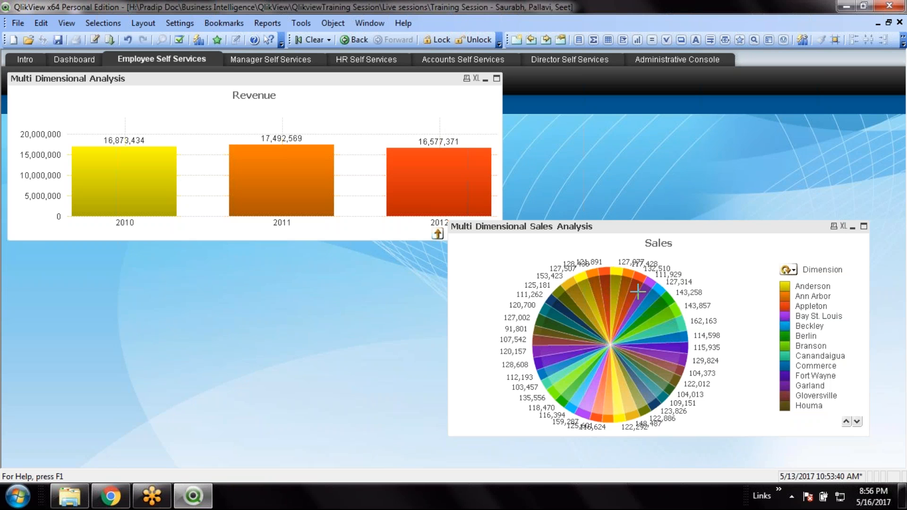
# Move the sales pie chart just below the revenue bar chart, overlapping its horizontal extent, and enlarge it slightly
pyautogui.moveTo(571, 224); pyautogui.dragTo(441, 246)
pyautogui.moveTo(740, 458); pyautogui.dragTo(808, 465)
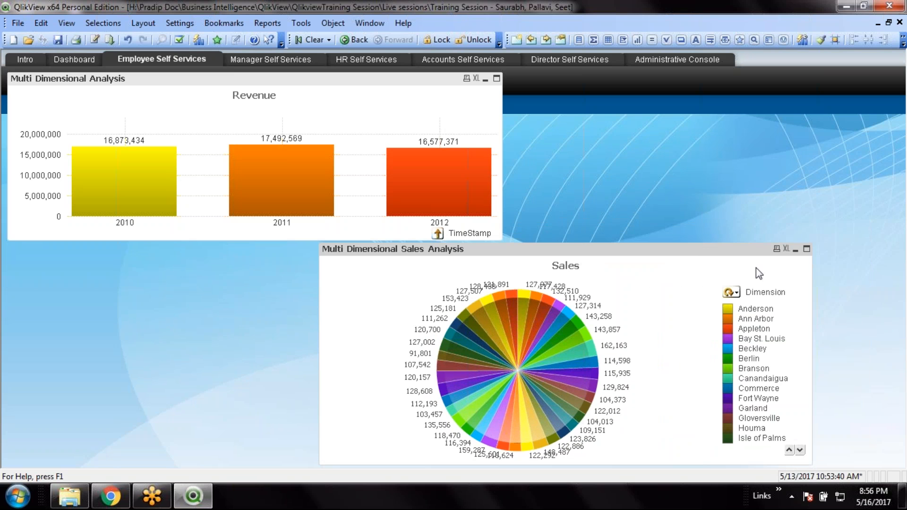
# Filter the charts by the Anderson slice of the sales pie chart and clear that selection again
pyautogui.click(521, 299)
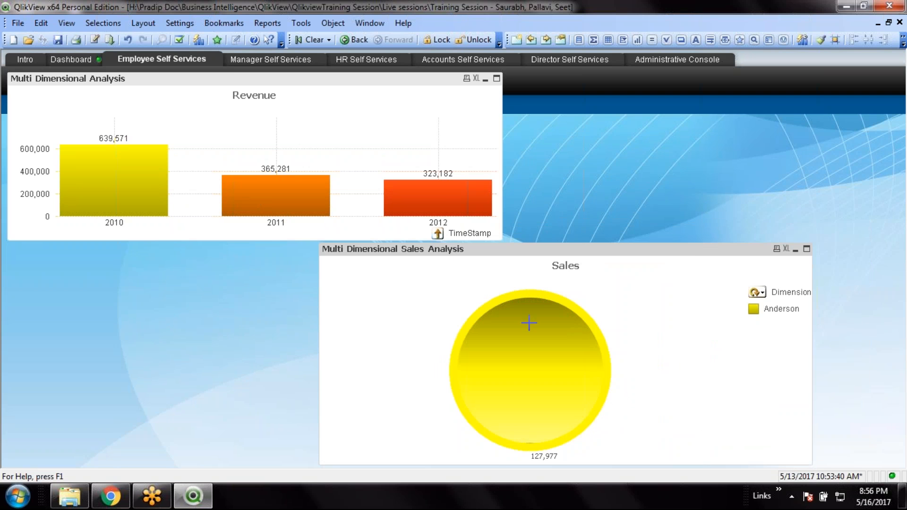
pyautogui.click(529, 323)
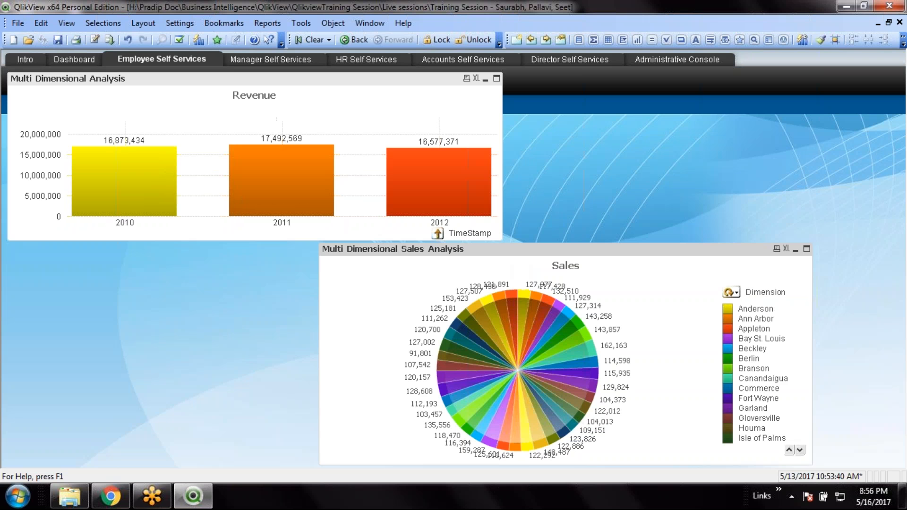
# Cycle the sales pie chart's dimension from City through country, state, customer, product and year to month
pyautogui.click(728, 293)
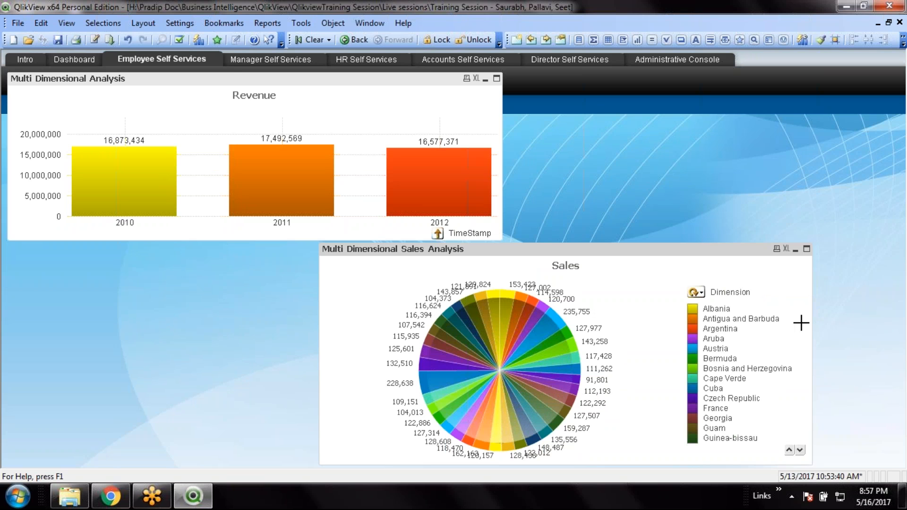
pyautogui.click(695, 294)
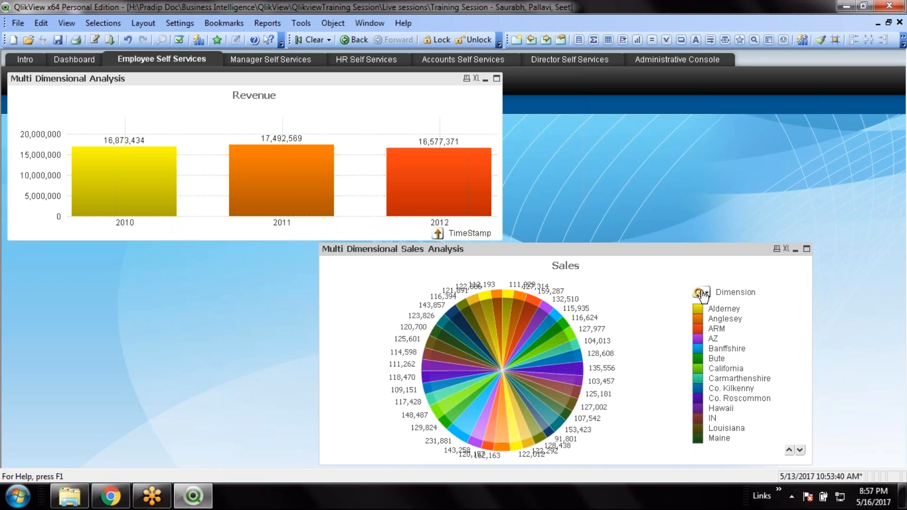
pyautogui.click(699, 293)
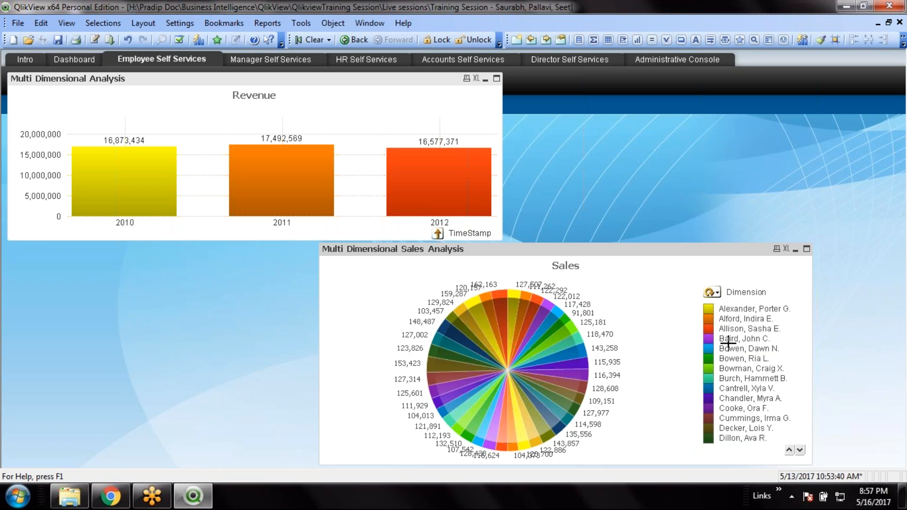
pyautogui.click(710, 293)
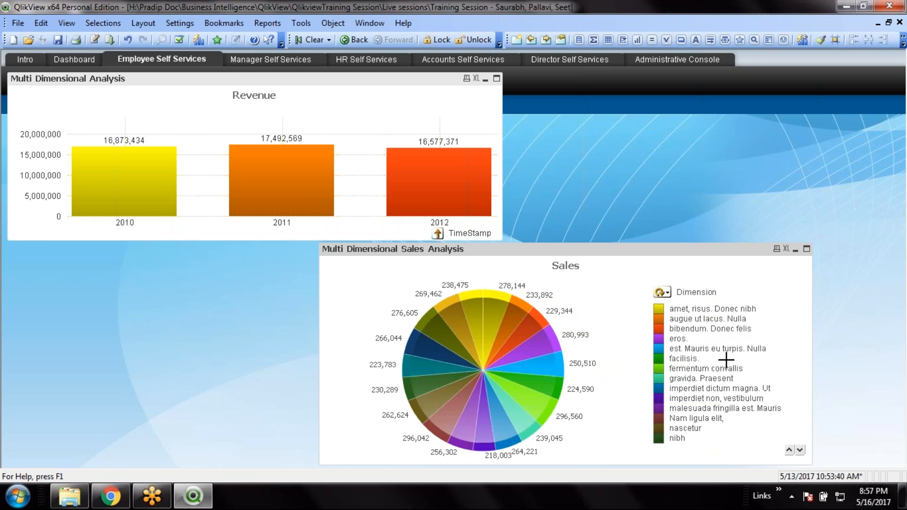
pyautogui.click(660, 294)
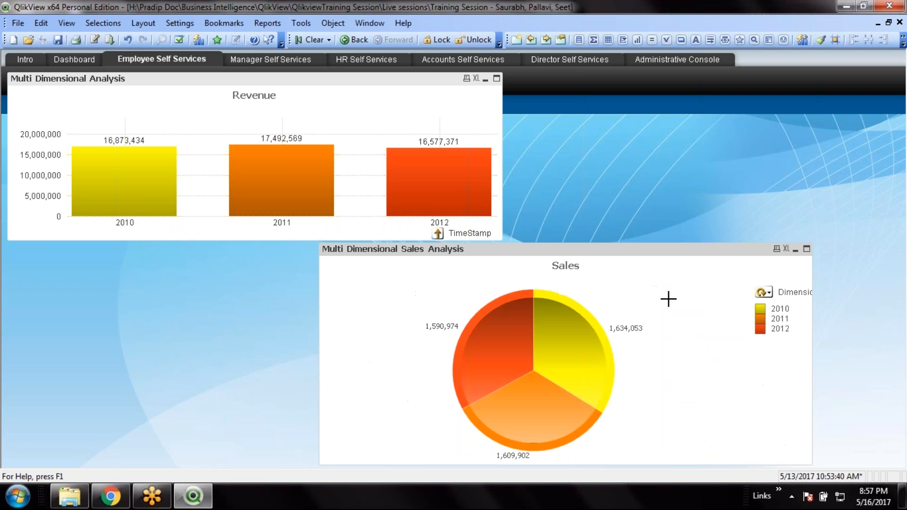
pyautogui.click(760, 293)
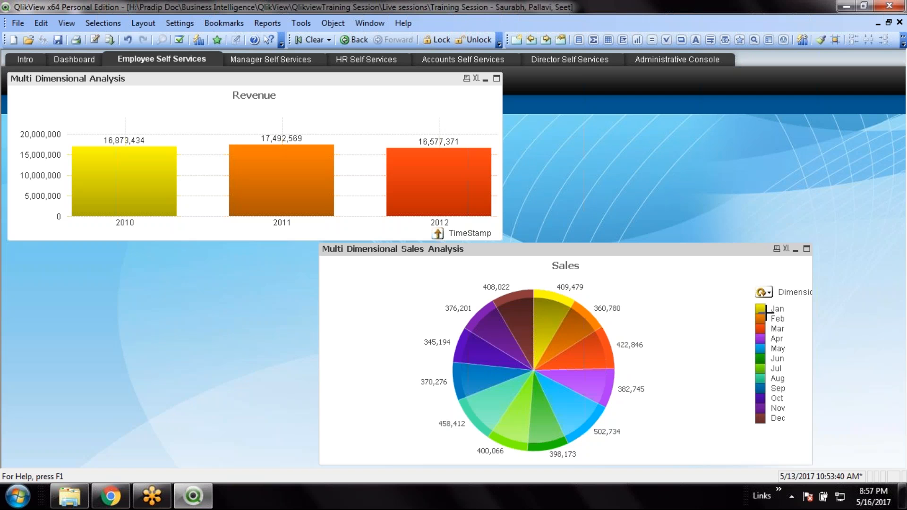
# Choose Sate from the pie chart's dimension list and inspect the North Carolina slice's sales
pyautogui.click(769, 292)
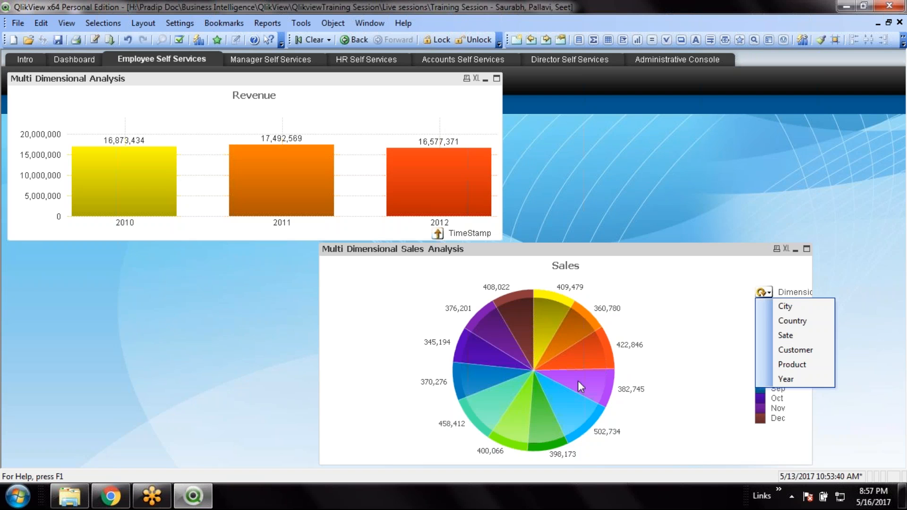
pyautogui.click(824, 289)
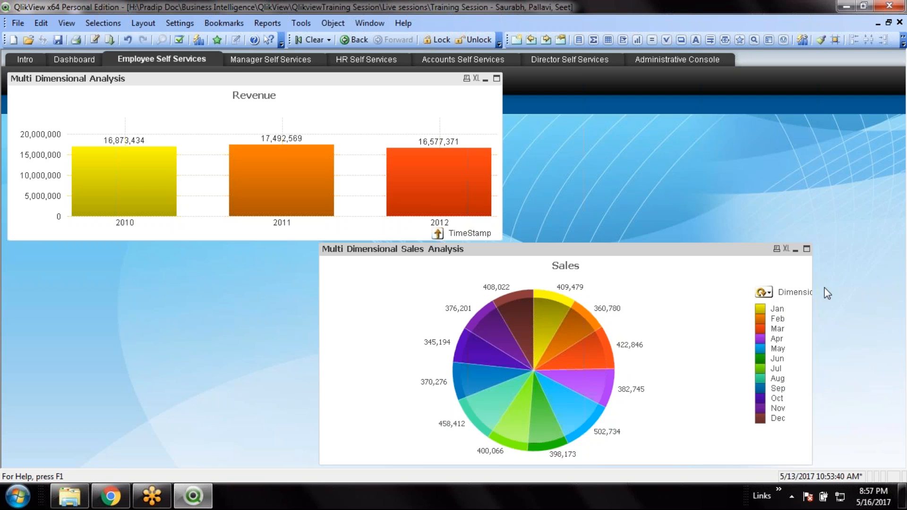
pyautogui.click(766, 295)
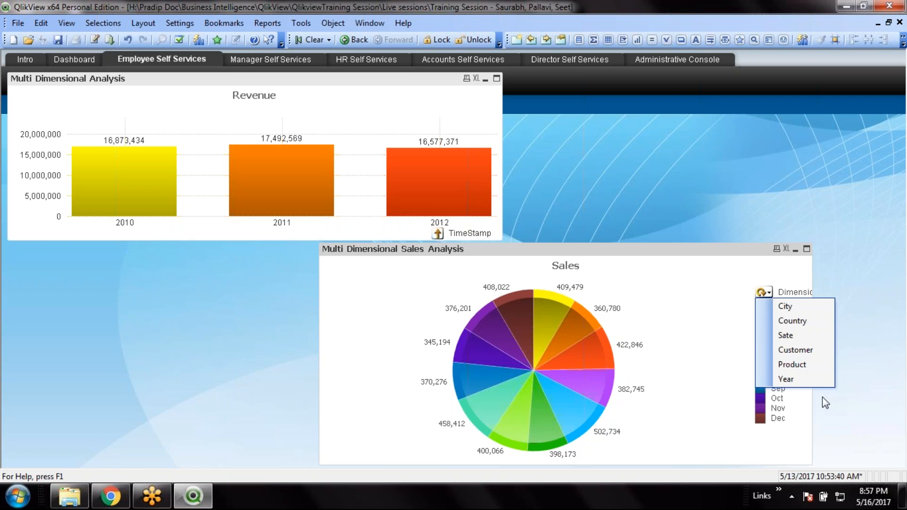
pyautogui.click(792, 336)
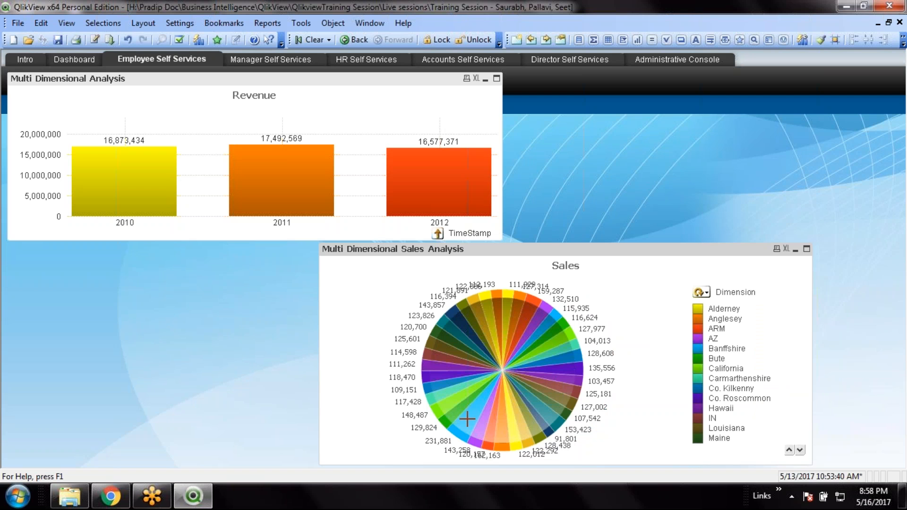
pyautogui.moveTo(467, 419)
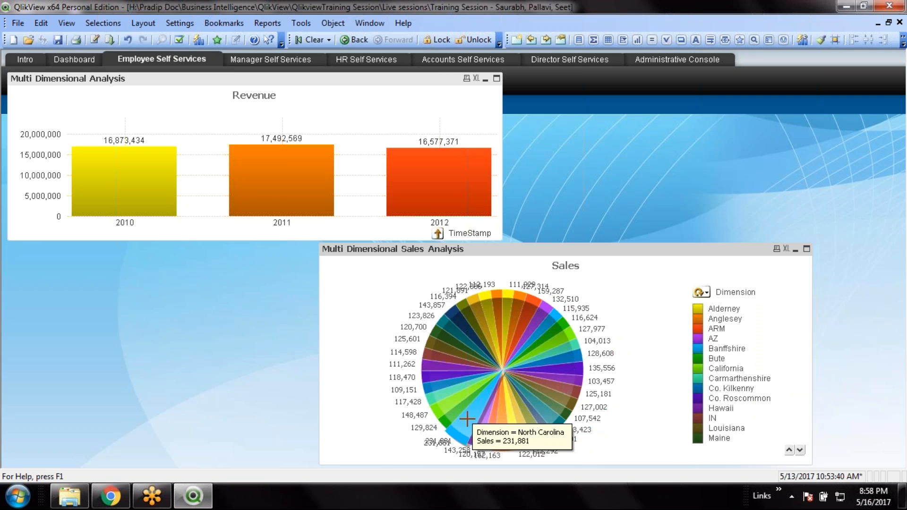
# Switch the sales pie chart's dimension directly to Month and inspect the August slice's sales
pyautogui.click(706, 293)
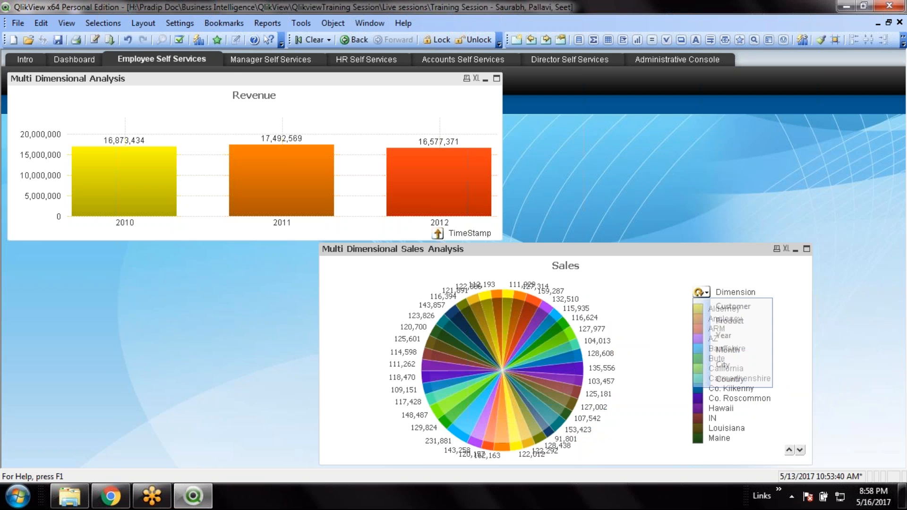
pyautogui.click(727, 350)
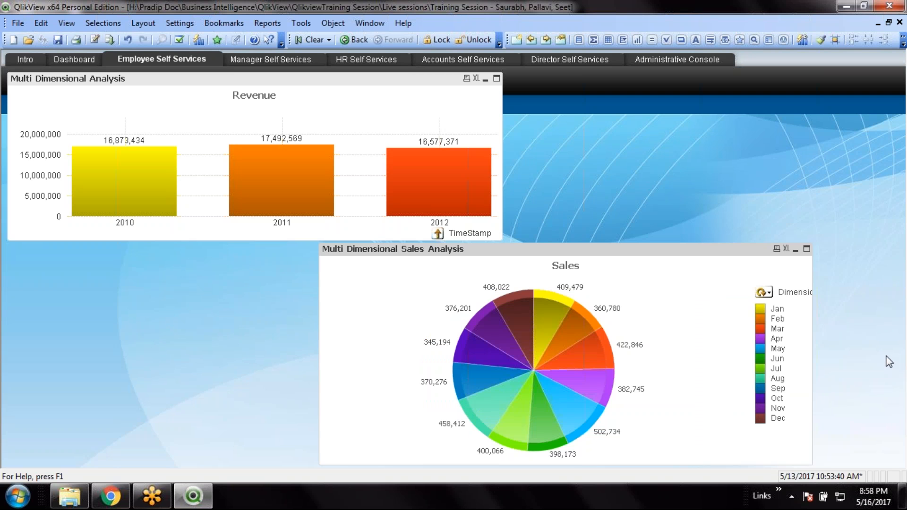
pyautogui.moveTo(484, 406)
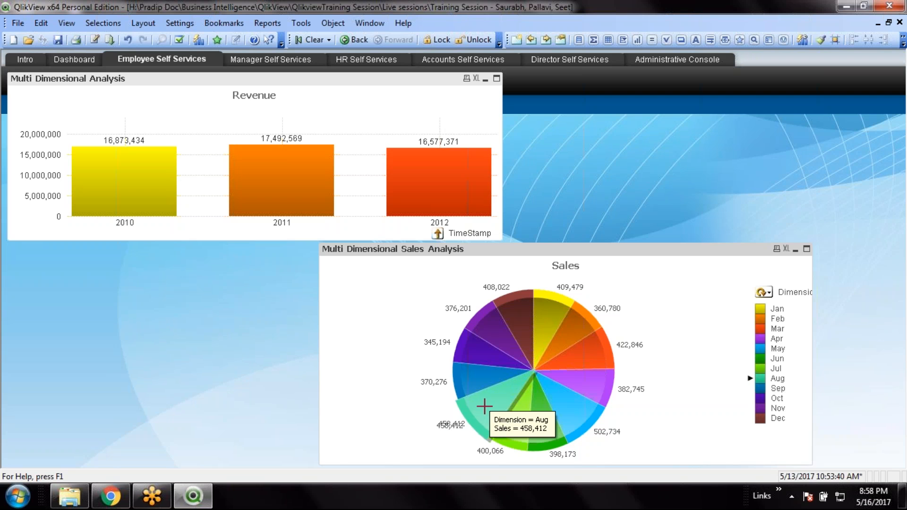
# Switch the sales pie chart's dimension to Year and inspect the sales of the 2011 and 2010 slices
pyautogui.click(770, 293)
pyautogui.click(796, 379)
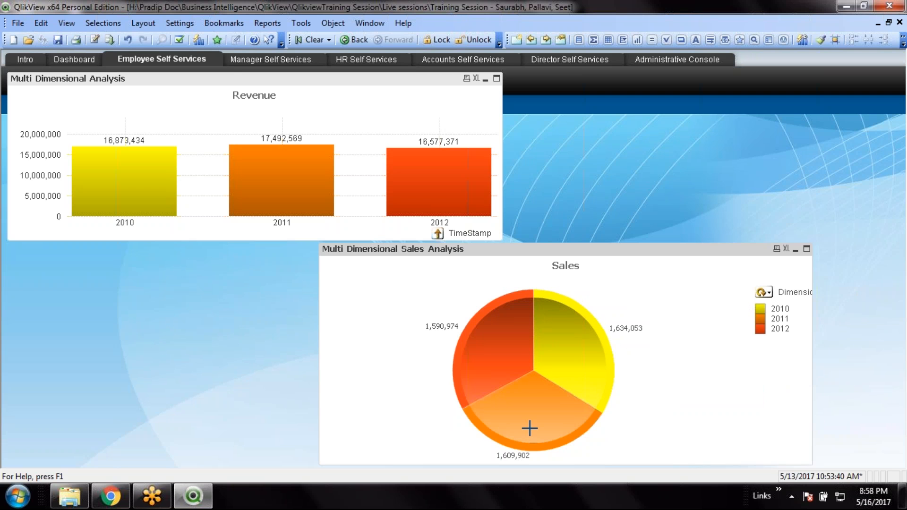
pyautogui.moveTo(529, 428)
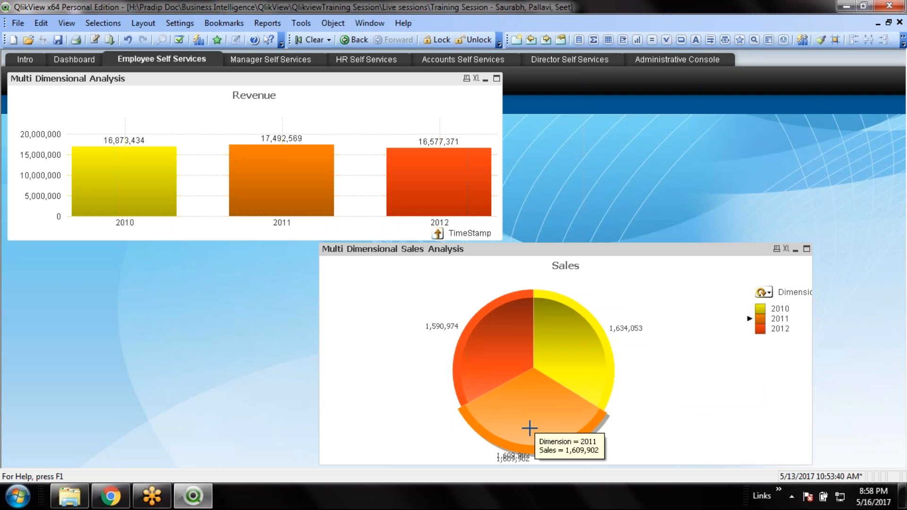
pyautogui.moveTo(582, 349)
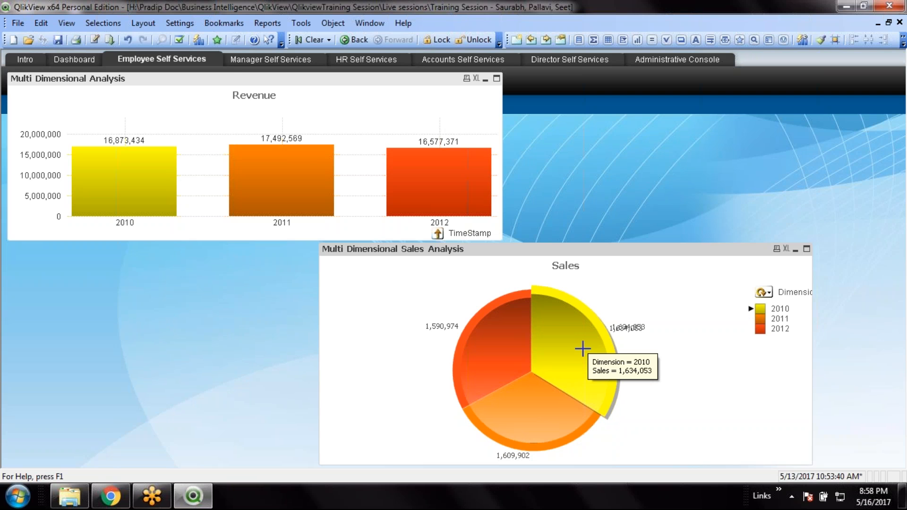
# Switch the sales pie chart's dimension to Product and inspect the fermentum convallis slice's sales
pyautogui.click(763, 292)
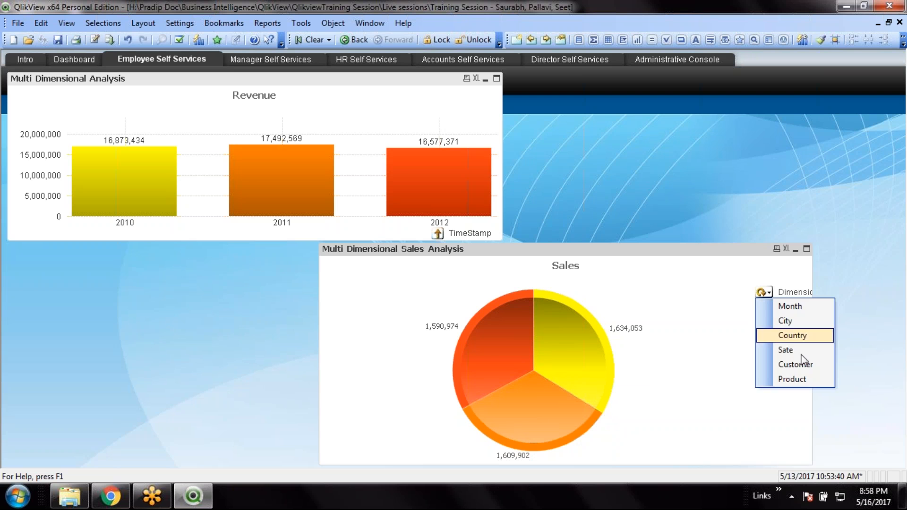
pyautogui.click(803, 379)
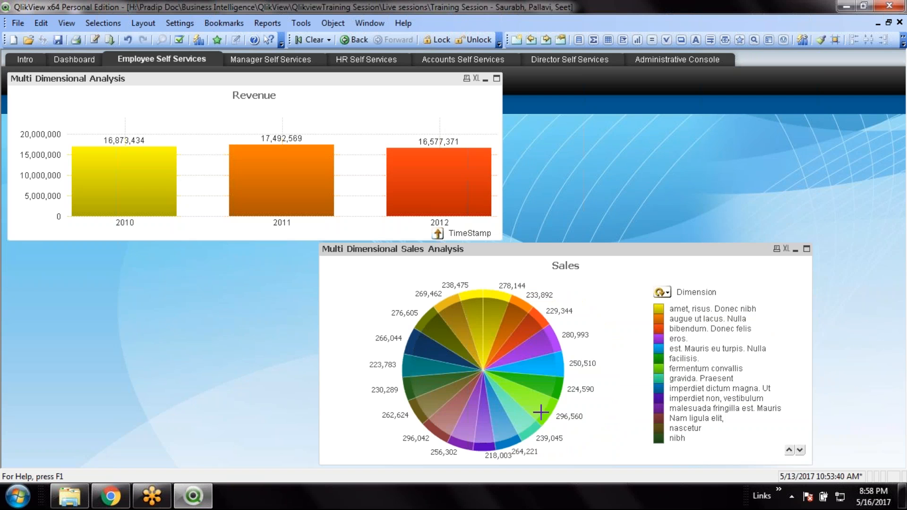
pyautogui.moveTo(542, 414)
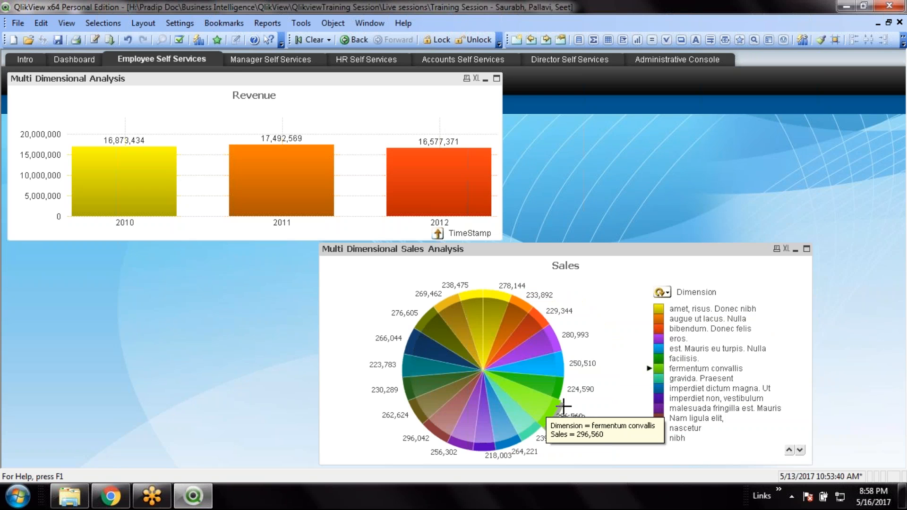
pyautogui.click(668, 294)
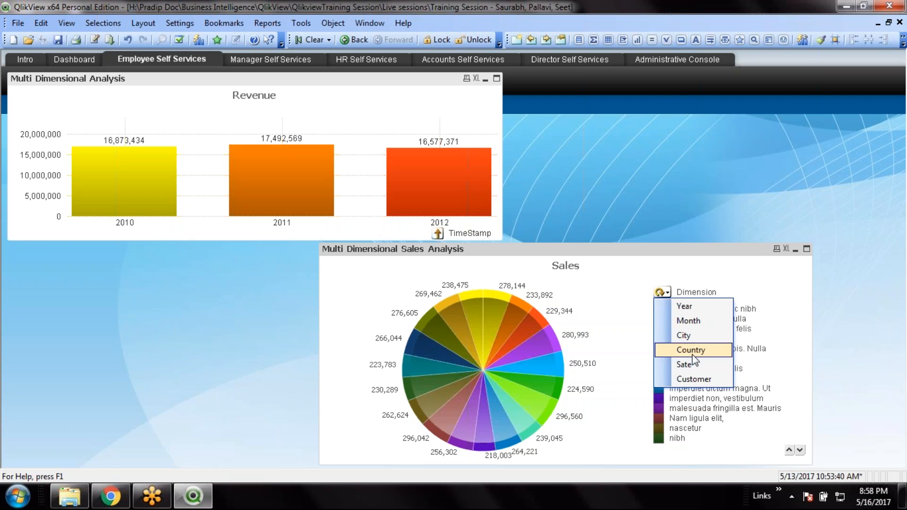
pyautogui.click(706, 325)
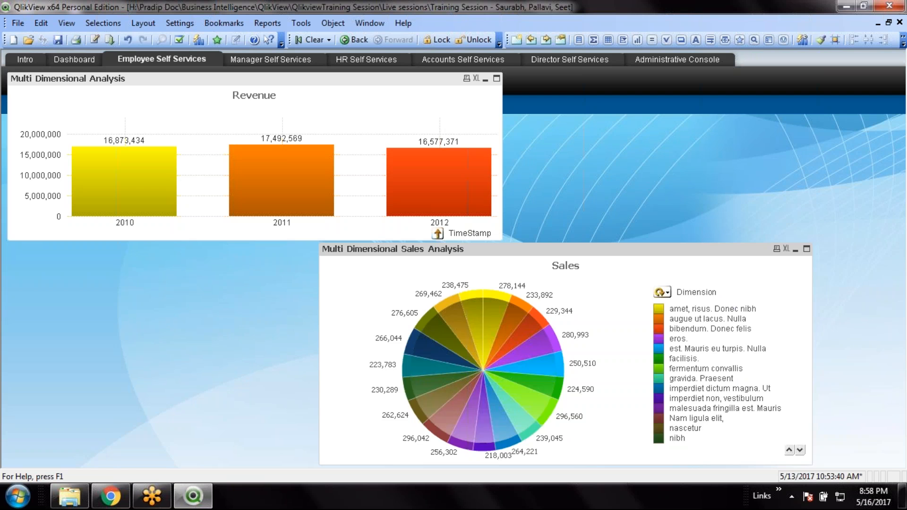